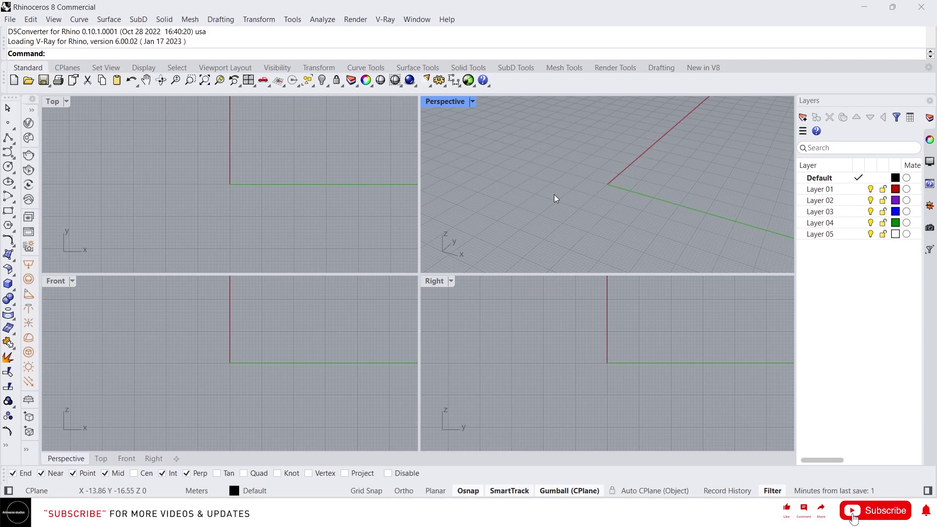
Step: Maximize the Perspective viewport and frame the origin area of the grid
{"action": "double_click", "coordinate": [445, 102]}
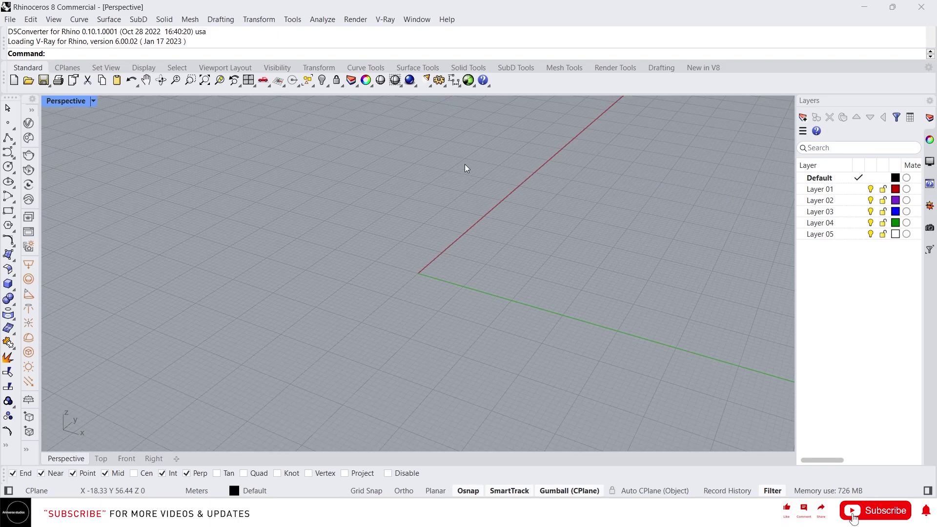
{"action": "right_click_drag", "start_coordinate": [464, 165], "coordinate": [549, 250]}
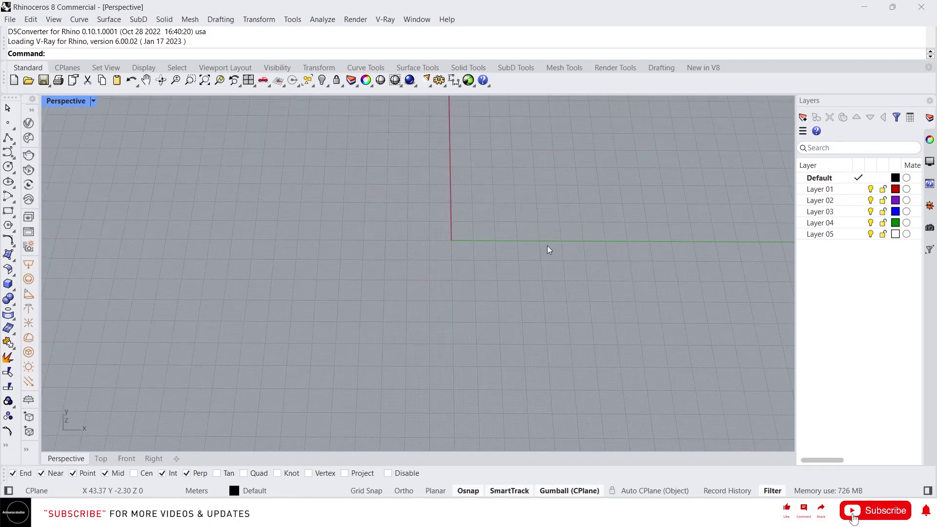
{"action": "scroll", "coordinate": [546, 245], "scroll_direction": "up", "scroll_amount": 2}
{"action": "right_click_drag", "start_coordinate": [704, 179], "coordinate": [496, 272], "text": "shift"}
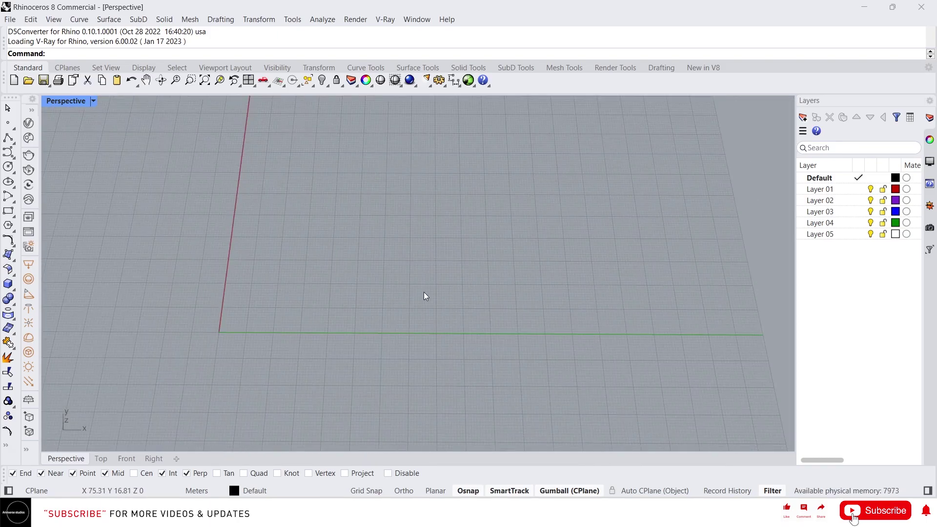
{"action": "type", "text": "w"}
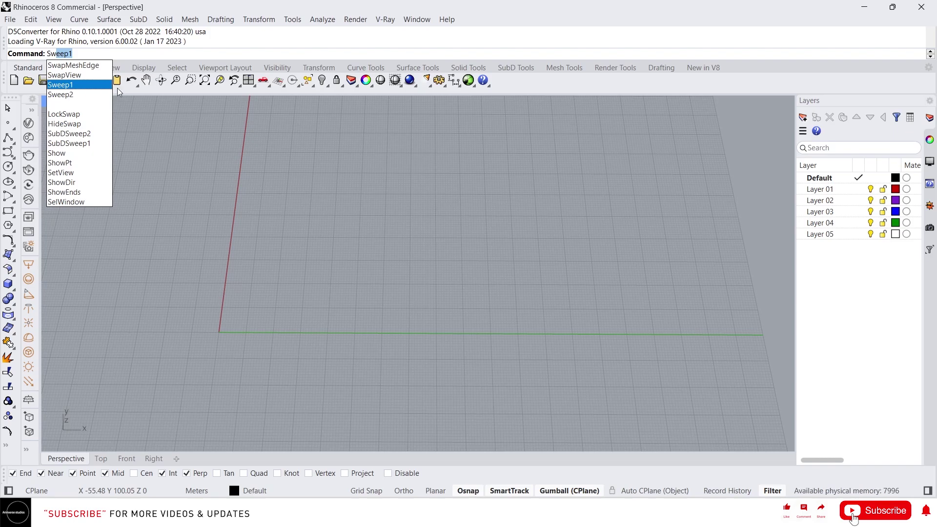
{"action": "key", "text": "Escape"}
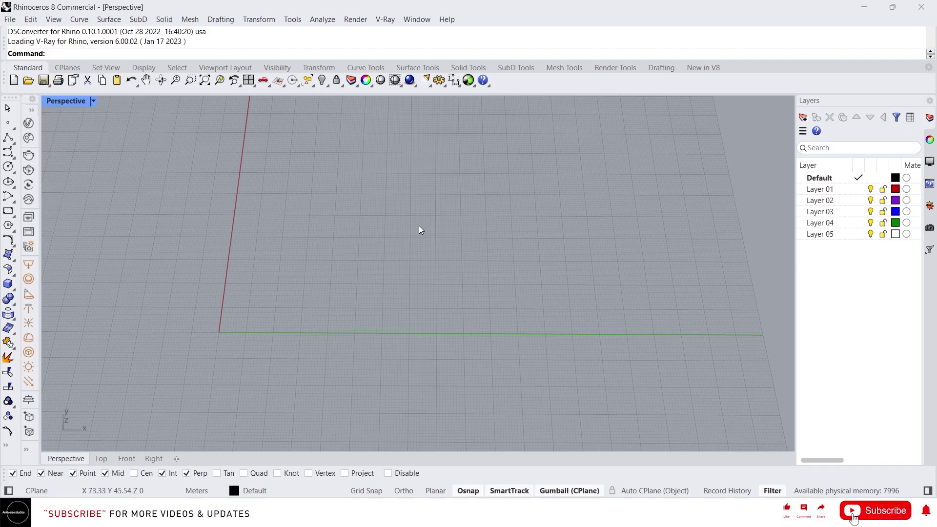
Step: Draw a vertical rectangle standing on the ground plane in Perspective, with Ortho on and its base edge parallel to X
{"action": "scroll", "coordinate": [420, 215], "scroll_direction": "down", "scroll_amount": 5}
{"action": "scroll", "coordinate": [457, 135], "scroll_direction": "up", "scroll_amount": 2}
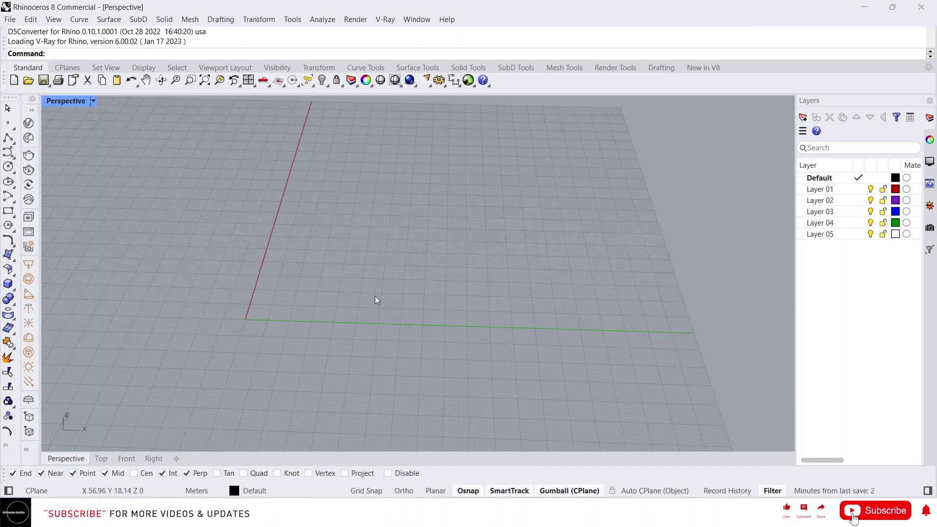
{"action": "key", "text": "Return"}
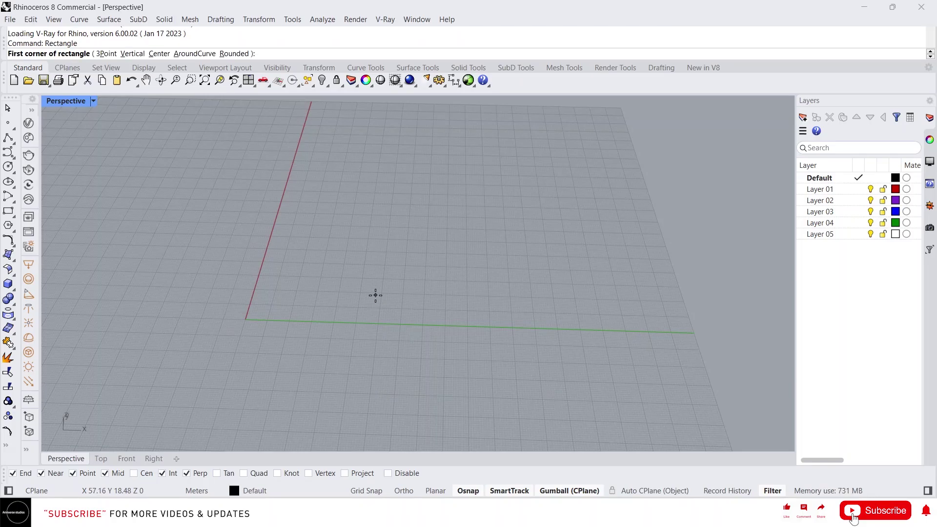
{"action": "key", "text": "F8"}
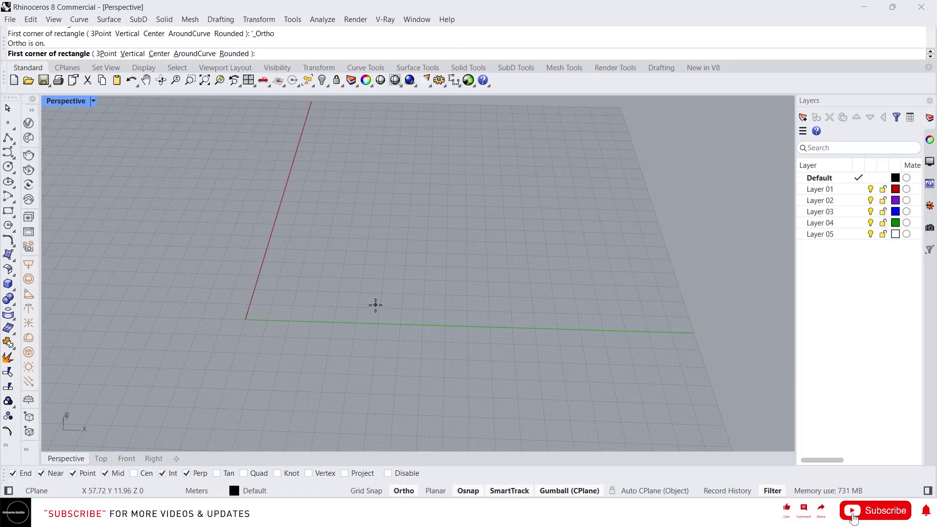
{"action": "left_click", "coordinate": [131, 53]}
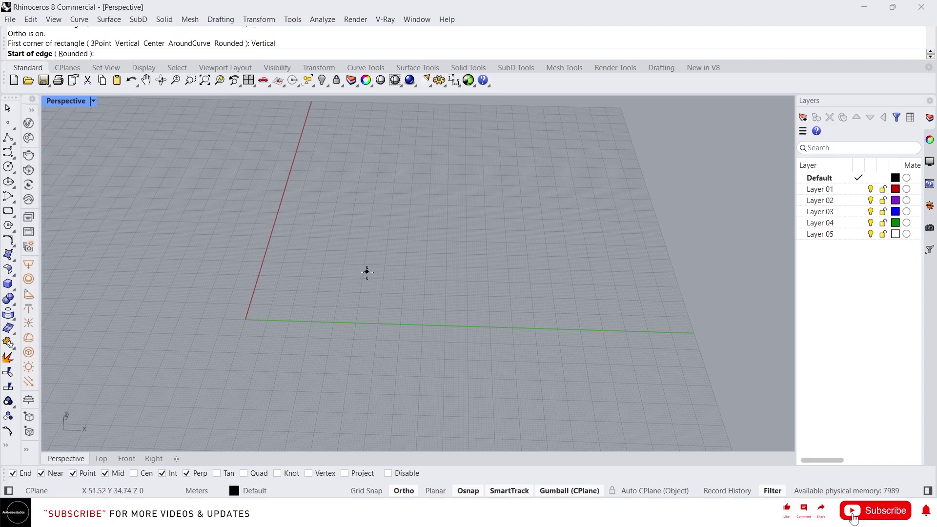
{"action": "left_click", "coordinate": [335, 283]}
{"action": "left_click", "coordinate": [512, 285]}
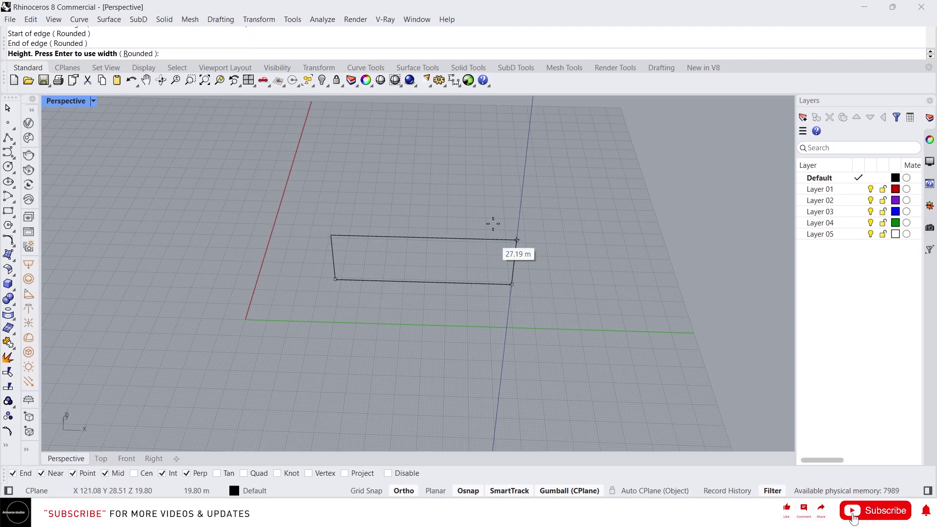
{"action": "left_click", "coordinate": [500, 129]}
Step: Switch to the Front view, framed closely on the rectangle's left edge
{"action": "right_click_drag", "start_coordinate": [486, 207], "coordinate": [531, 201]}
{"action": "right_click_drag", "start_coordinate": [433, 211], "coordinate": [339, 228]}
{"action": "left_click", "coordinate": [127, 459]}
{"action": "scroll", "coordinate": [367, 334], "scroll_direction": "down", "scroll_amount": 7}
{"action": "right_click_drag", "start_coordinate": [525, 161], "coordinate": [385, 335]}
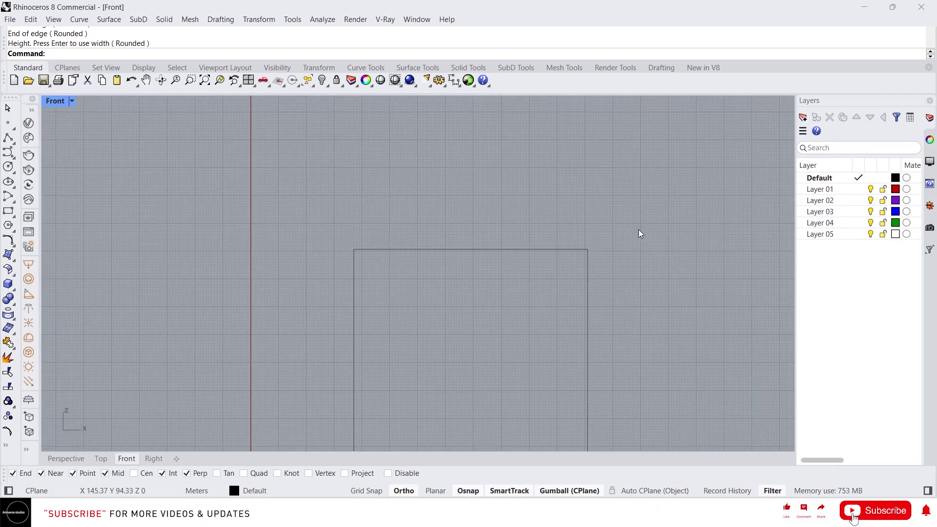
{"action": "scroll", "coordinate": [638, 235], "scroll_direction": "up", "scroll_amount": 7}
{"action": "right_click_drag", "start_coordinate": [288, 371], "coordinate": [313, 327]}
{"action": "scroll", "coordinate": [335, 262], "scroll_direction": "up", "scroll_amount": 3}
{"action": "type", "text": "l"}
{"action": "key", "text": "Return"}
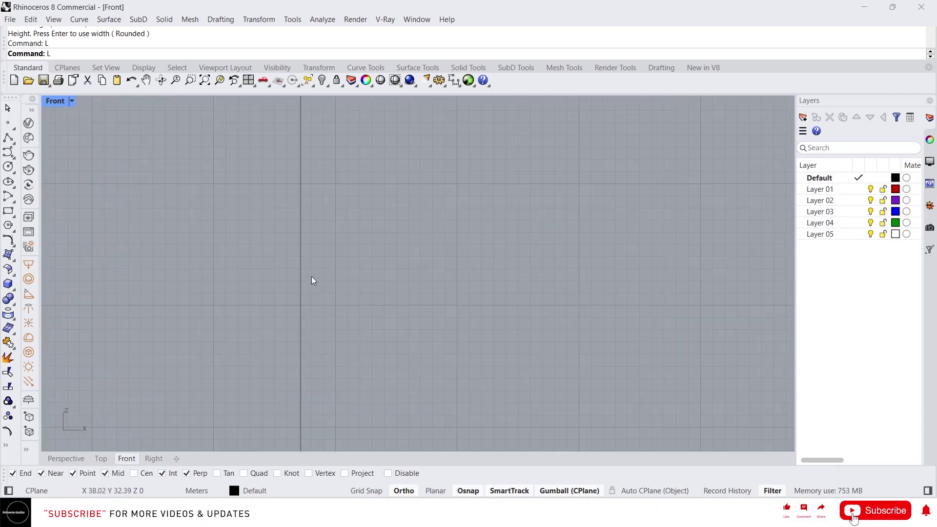
{"action": "left_click", "coordinate": [301, 276]}
Step: Draw two short straight interpolated curves end to end along X, starting on the rectangle's left edge, the second about 3.2 m long
{"action": "middle_click", "coordinate": [317, 284]}
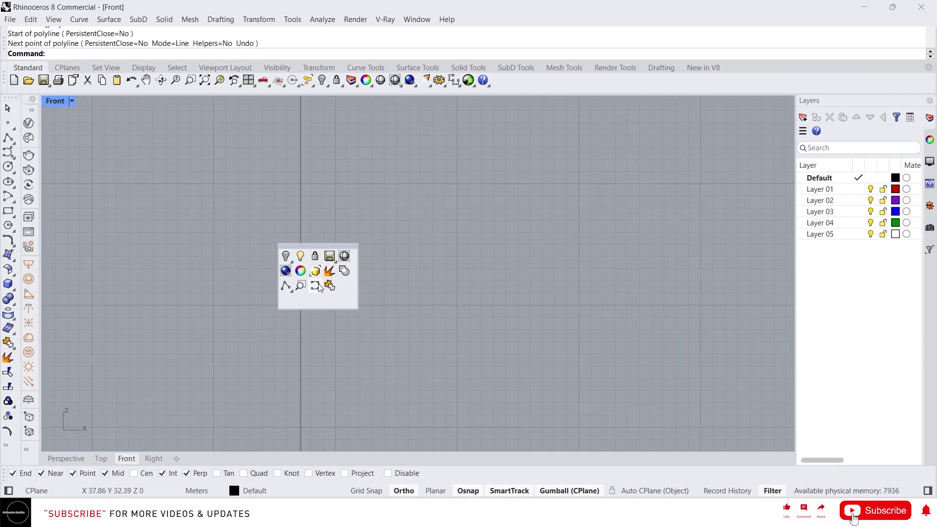
{"action": "left_click", "coordinate": [319, 284]}
{"action": "left_click", "coordinate": [300, 285]}
{"action": "left_click", "coordinate": [326, 285]}
{"action": "right_click", "coordinate": [326, 285]}
{"action": "right_click", "coordinate": [327, 285]}
{"action": "left_click", "coordinate": [326, 285]}
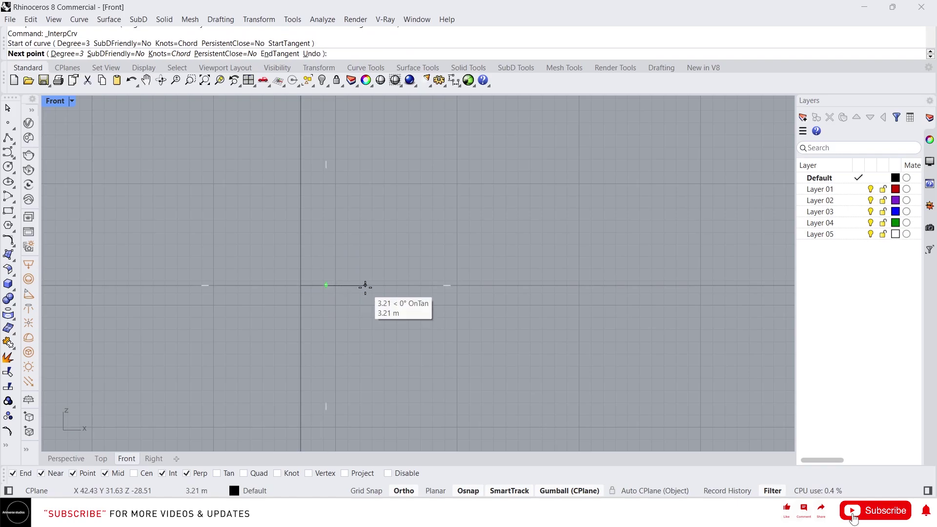
{"action": "left_click", "coordinate": [365, 285]}
{"action": "key", "text": "Return"}
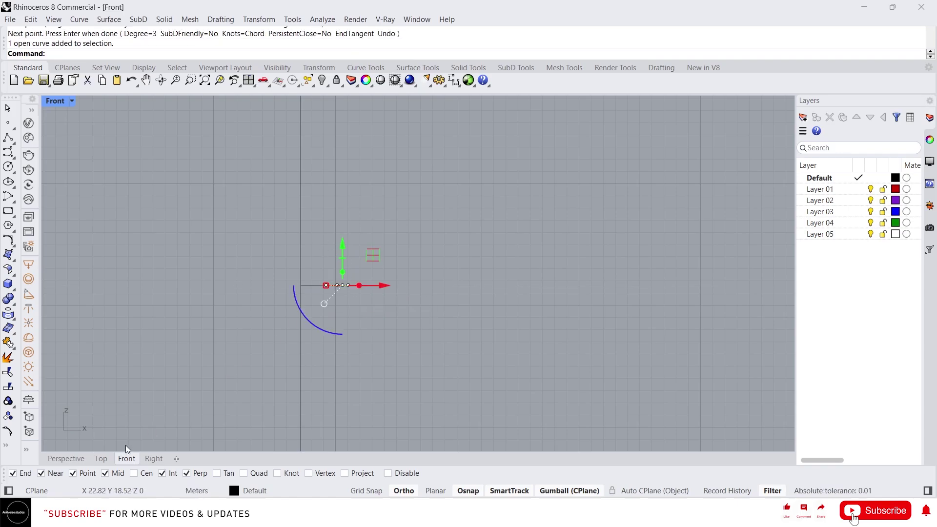
Step: In Perspective, bend the outer short curve into an arc by pulling its two middle control points along Y
{"action": "left_click", "coordinate": [66, 459]}
{"action": "right_click_drag", "start_coordinate": [260, 233], "coordinate": [293, 244]}
{"action": "scroll", "coordinate": [293, 244], "scroll_direction": "up", "scroll_amount": 12}
{"action": "right_click_drag", "start_coordinate": [415, 214], "coordinate": [422, 243]}
{"action": "right_click_drag", "start_coordinate": [433, 191], "coordinate": [429, 201]}
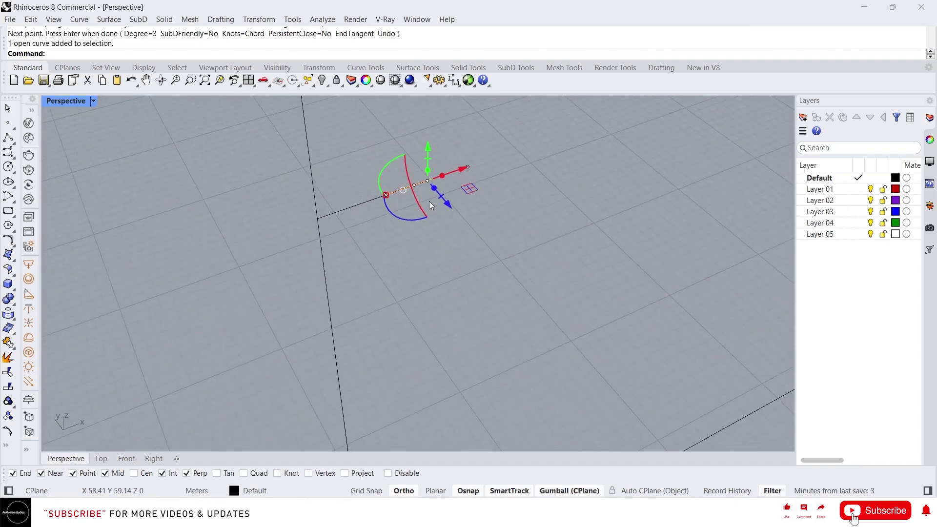
{"action": "left_click_drag", "start_coordinate": [393, 207], "coordinate": [475, 161]}
{"action": "right_click_drag", "start_coordinate": [469, 207], "coordinate": [437, 198]}
{"action": "left_click_drag", "start_coordinate": [463, 207], "coordinate": [463, 207]}
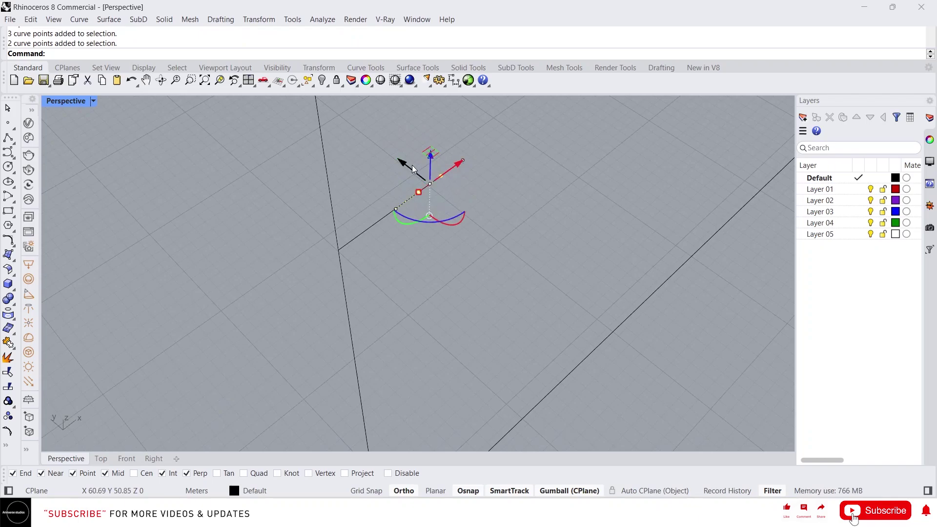
{"action": "left_click_drag", "start_coordinate": [409, 168], "coordinate": [439, 189]}
Step: Bend the short curve touching the rectangle's edge by pulling its two middle control points along Y
{"action": "left_click", "coordinate": [372, 227]}
{"action": "scroll", "coordinate": [374, 235], "scroll_direction": "up", "scroll_amount": 6}
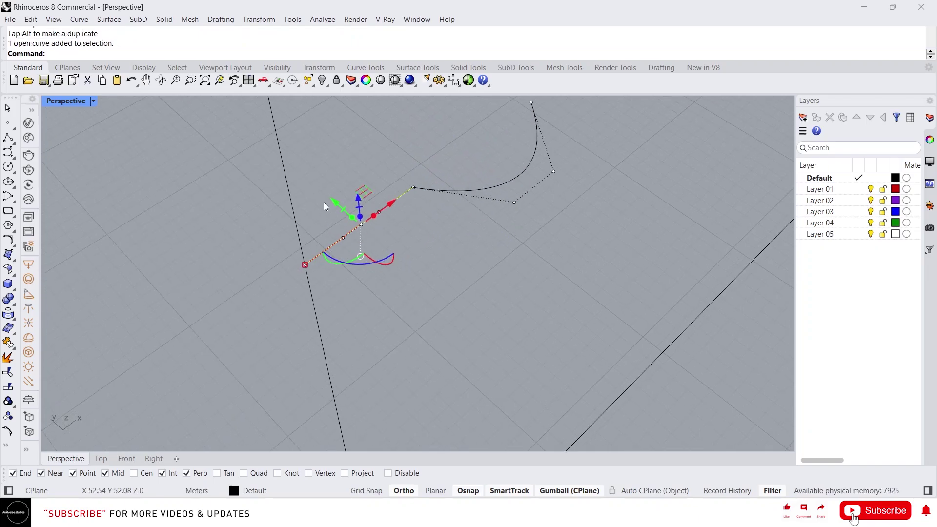
{"action": "left_click_drag", "start_coordinate": [323, 209], "coordinate": [360, 226]}
{"action": "left_click", "coordinate": [526, 250]}
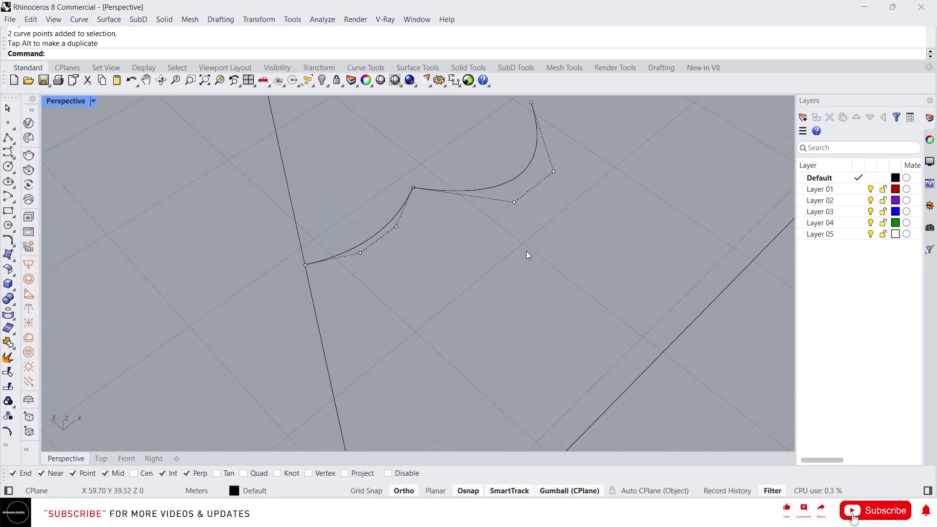
Step: Turn off the control points and join the two bent curves into one profile curve
{"action": "left_click_drag", "start_coordinate": [526, 251], "coordinate": [376, 188]}
{"action": "key", "text": "Escape"}
{"action": "key", "text": "Escape"}
{"action": "left_click_drag", "start_coordinate": [519, 244], "coordinate": [368, 175]}
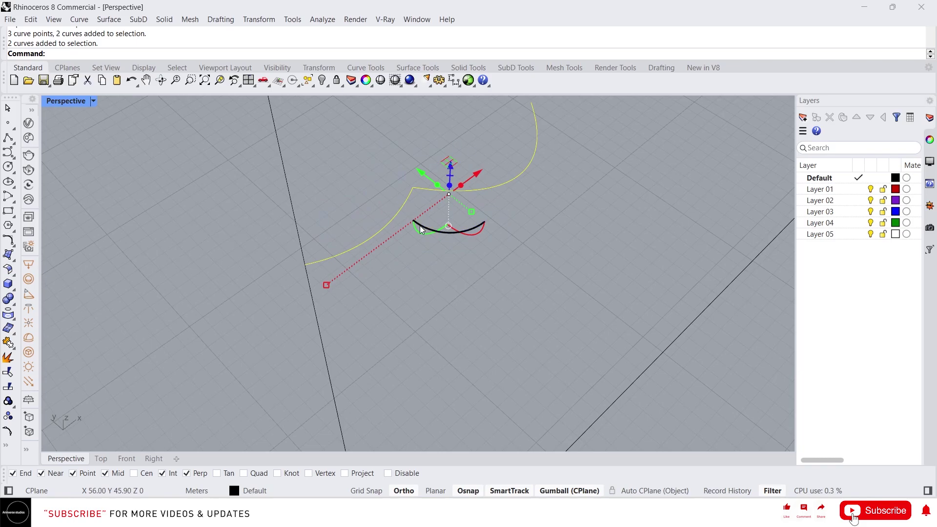
{"action": "type", "text": "Join"}
{"action": "key", "text": "Return"}
Step: Sweep the joined profile along the rectangle with Sweep1, using Freeform frame style and unchanged cross sections
{"action": "scroll", "coordinate": [313, 227], "scroll_direction": "down", "scroll_amount": 6}
{"action": "right_click_drag", "start_coordinate": [309, 252], "coordinate": [424, 355]}
{"action": "left_click", "coordinate": [371, 345]}
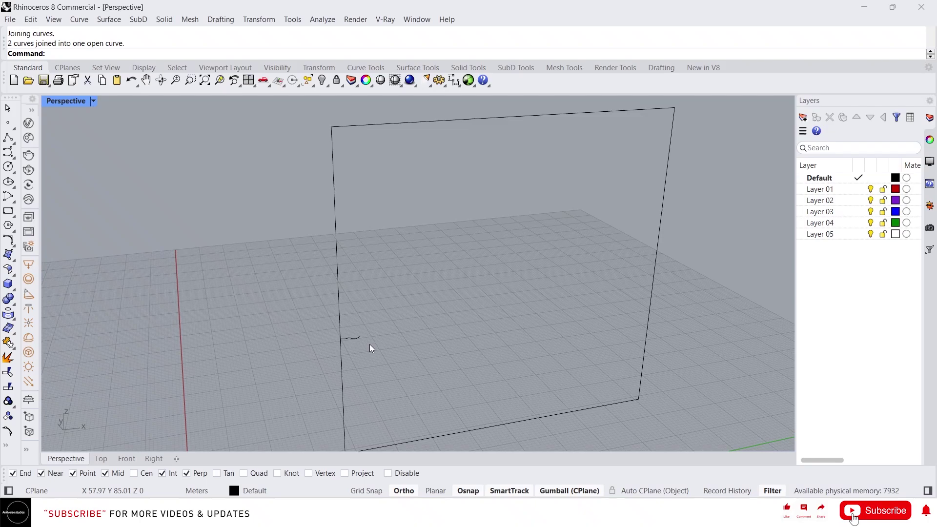
{"action": "type", "text": "Sweep1"}
{"action": "key", "text": "Return"}
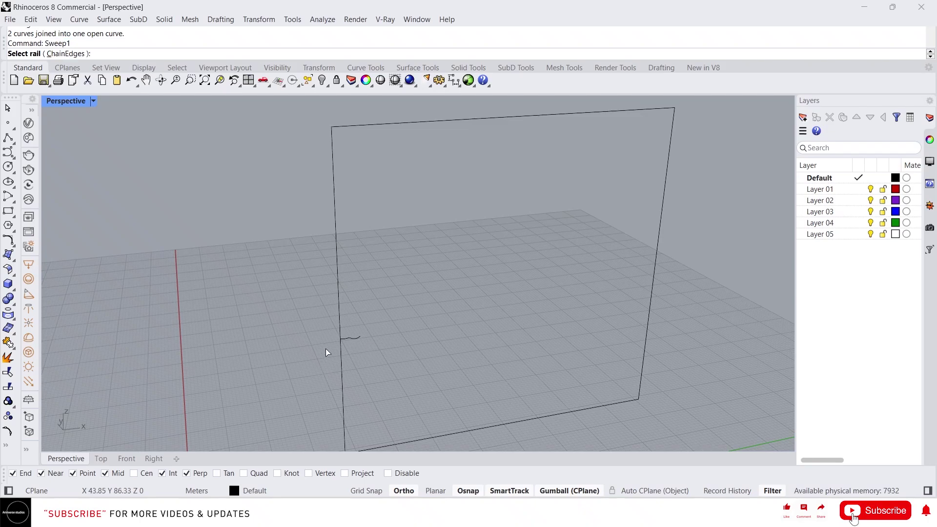
{"action": "left_click", "coordinate": [336, 257]}
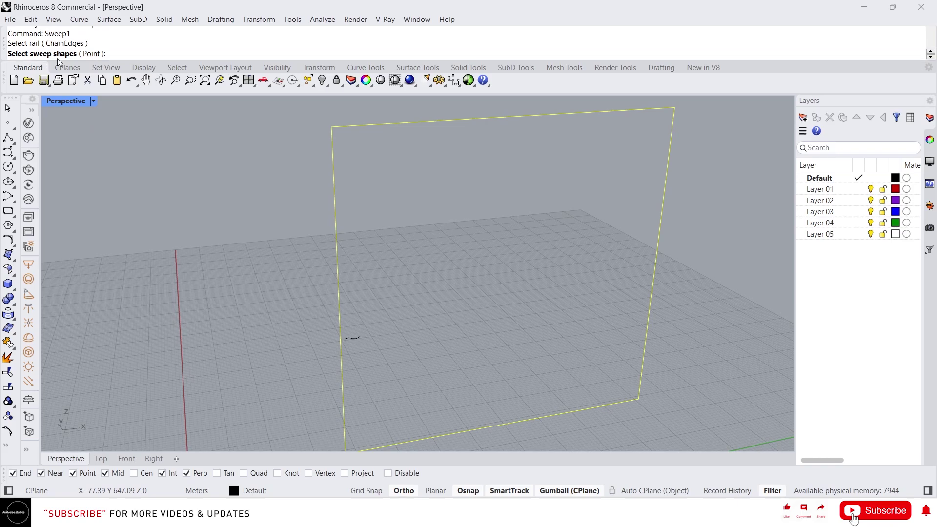
{"action": "left_click", "coordinate": [358, 339]}
{"action": "key", "text": "Return"}
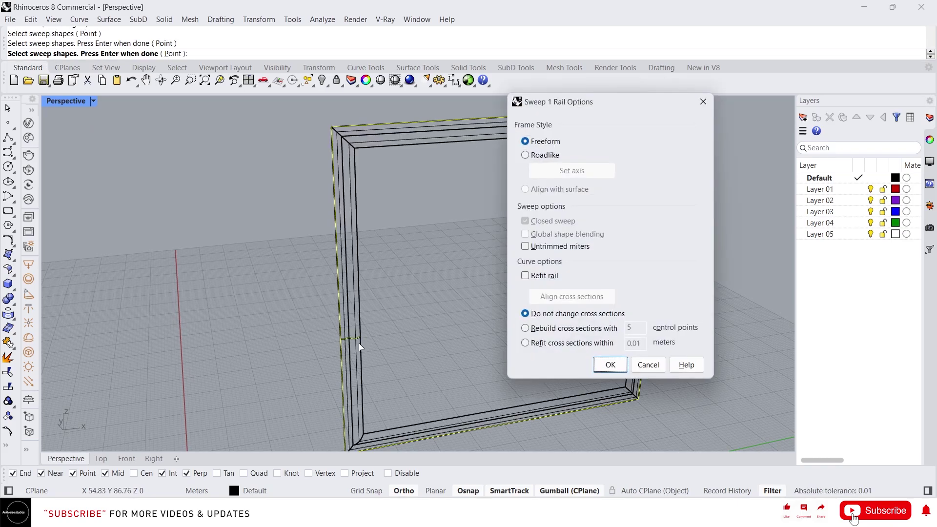
{"action": "left_click", "coordinate": [609, 370]}
Step: Examine the swept frame and its profiled corners from several angles
{"action": "left_click", "coordinate": [351, 253]}
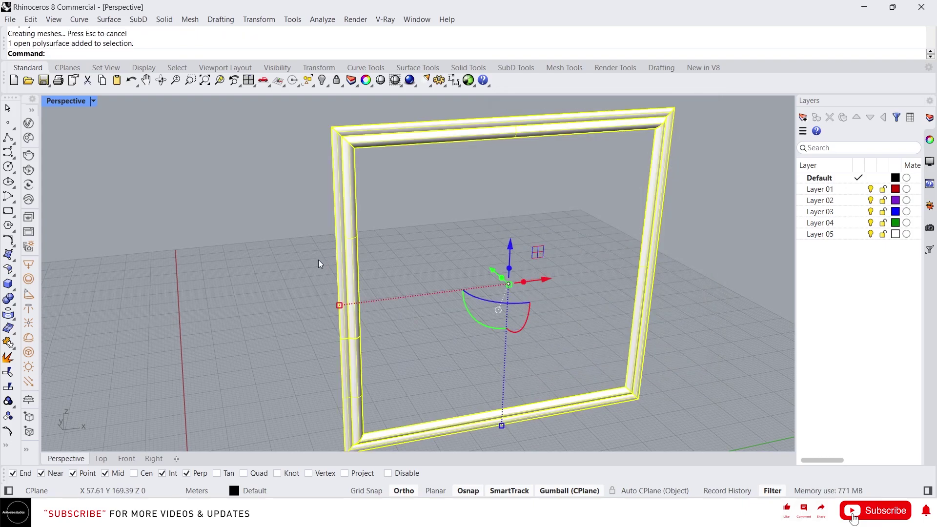
{"action": "scroll", "coordinate": [318, 263], "scroll_direction": "down", "scroll_amount": 6}
{"action": "right_click_drag", "start_coordinate": [318, 263], "coordinate": [351, 287]}
{"action": "scroll", "coordinate": [351, 305], "scroll_direction": "up", "scroll_amount": 4}
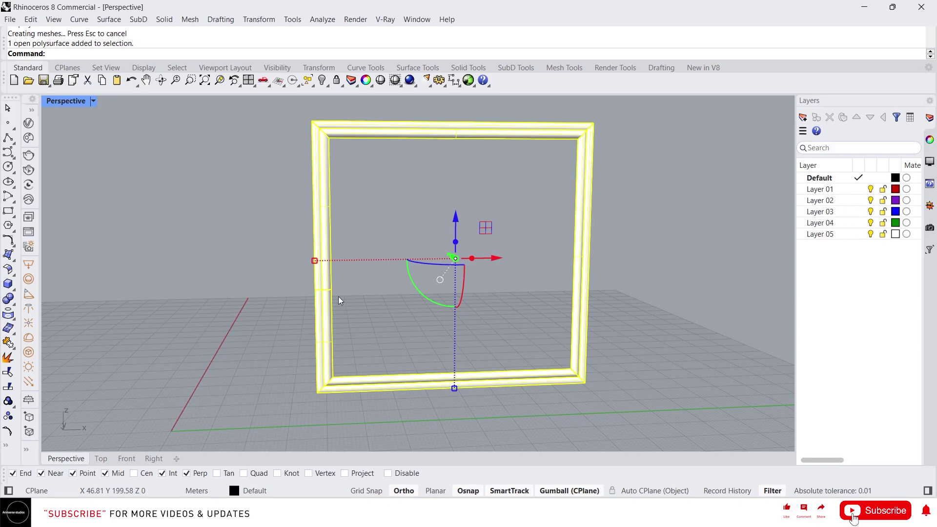
{"action": "right_click_drag", "start_coordinate": [536, 315], "coordinate": [467, 295]}
{"action": "left_click", "coordinate": [403, 308]}
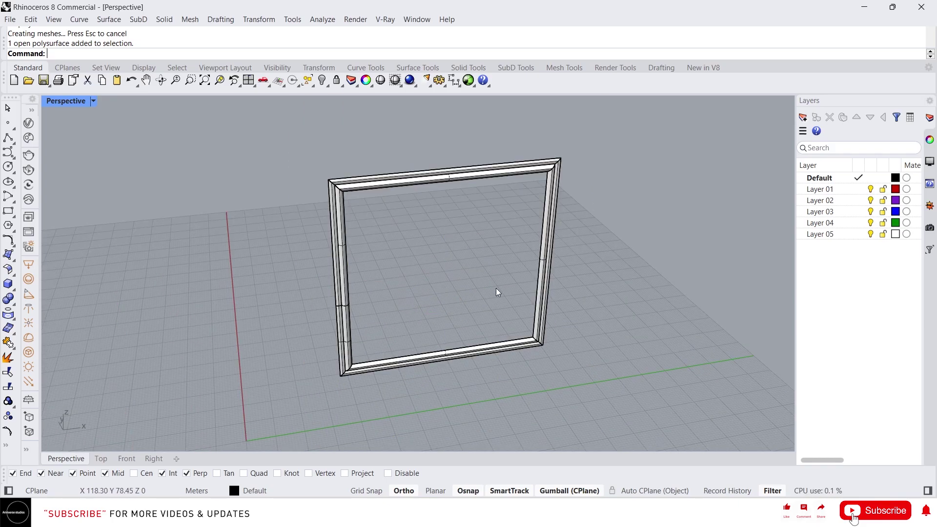
{"action": "scroll", "coordinate": [496, 288], "scroll_direction": "down", "scroll_amount": 6}
{"action": "scroll", "coordinate": [450, 314], "scroll_direction": "up", "scroll_amount": 7}
{"action": "scroll", "coordinate": [403, 313], "scroll_direction": "down", "scroll_amount": 5}
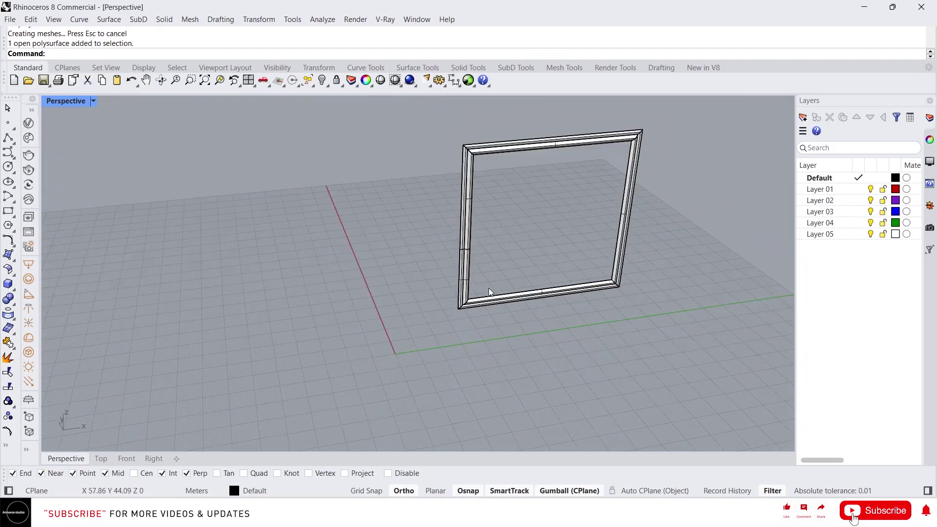
Step: Draw an interpolated curve through three points in a straight line along X on the ground, left of the frame
{"action": "middle_click", "coordinate": [254, 335]}
{"action": "left_click", "coordinate": [242, 341]}
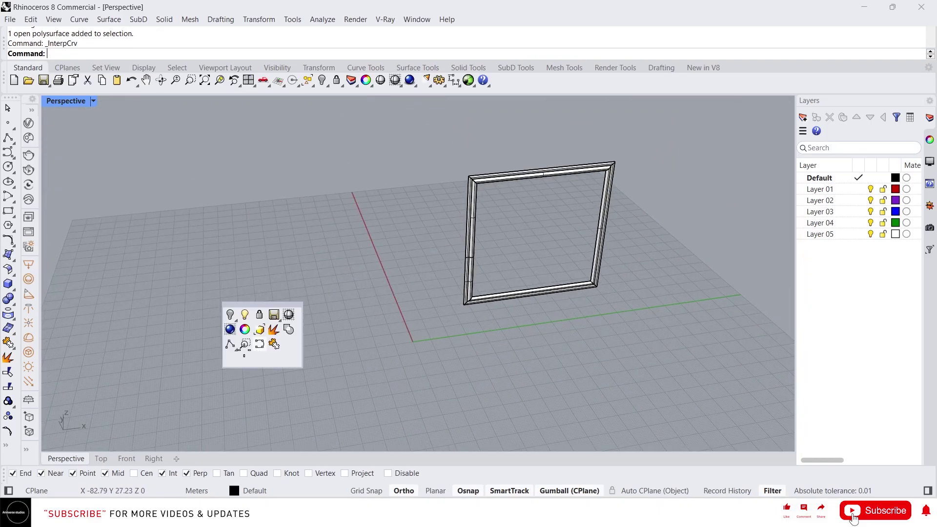
{"action": "left_click", "coordinate": [134, 355]}
{"action": "left_click", "coordinate": [317, 353]}
{"action": "left_click", "coordinate": [419, 295]}
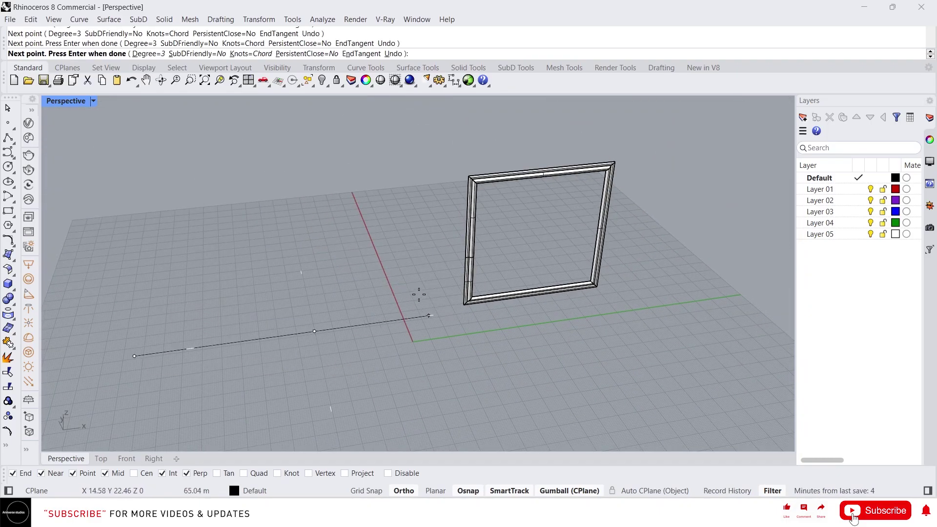
{"action": "right_click", "coordinate": [419, 294]}
Step: Turn Ortho off and raise the two control points at the new curve's end nearest the frame
{"action": "left_click_drag", "start_coordinate": [433, 379], "coordinate": [352, 313]}
{"action": "scroll", "coordinate": [360, 333], "scroll_direction": "up", "scroll_amount": 3}
{"action": "left_click", "coordinate": [404, 490]}
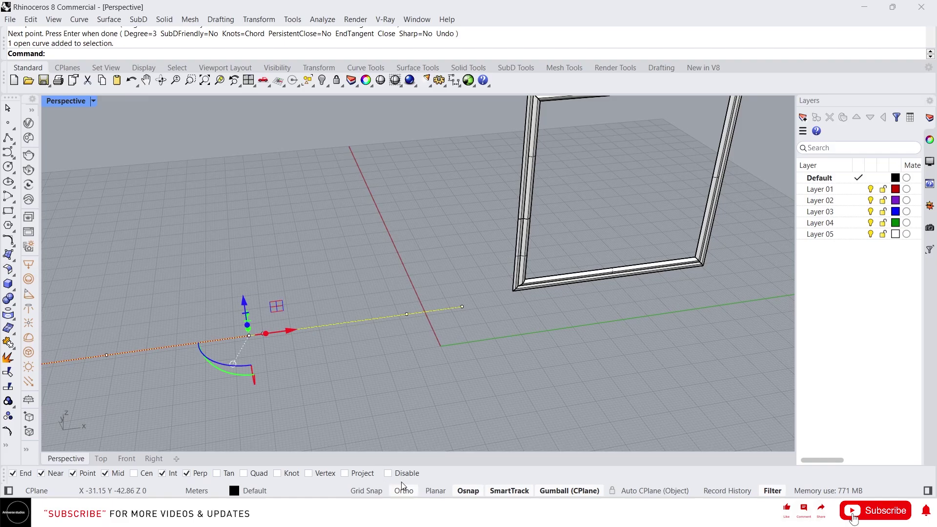
{"action": "left_click", "coordinate": [406, 313]}
{"action": "left_click_drag", "start_coordinate": [353, 263], "coordinate": [488, 349]}
{"action": "scroll", "coordinate": [487, 350], "scroll_direction": "down", "scroll_amount": 3}
{"action": "left_click_drag", "start_coordinate": [459, 297], "coordinate": [460, 197]}
Step: Select the curve's inner control points and raise the one next to its far left end to form a hump
{"action": "left_click_drag", "start_coordinate": [275, 327], "coordinate": [375, 395]}
{"action": "left_click_drag", "start_coordinate": [329, 316], "coordinate": [328, 301]}
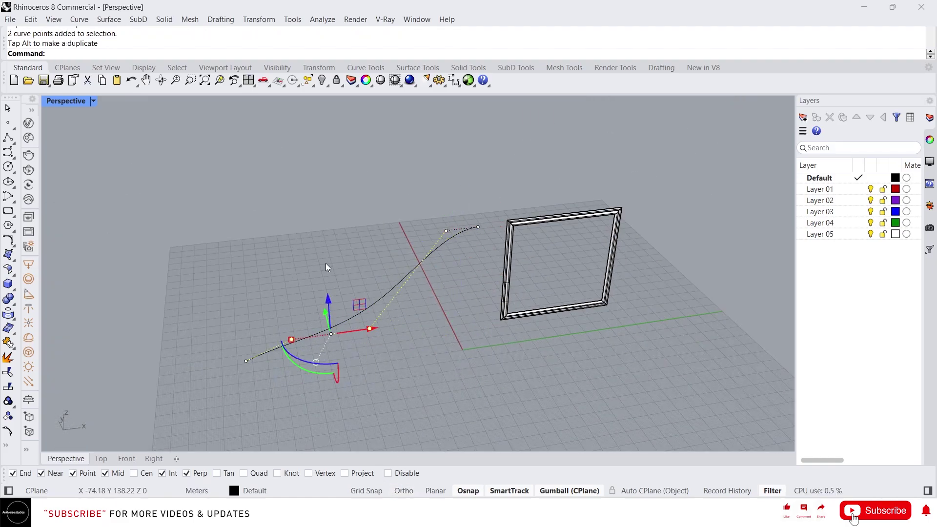
{"action": "left_click_drag", "start_coordinate": [284, 321], "coordinate": [280, 211]}
Step: Shift the curve's raised end point along X toward the frame and lower the hump's control point
{"action": "mouse_move", "coordinate": [341, 312]}
{"action": "right_mouse_down"}
{"action": "mouse_move", "coordinate": [311, 295]}
{"action": "mouse_move", "coordinate": [346, 322]}
{"action": "right_mouse_up"}
{"action": "scroll", "coordinate": [312, 294], "scroll_direction": "up", "scroll_amount": 4}
{"action": "left_click_drag", "start_coordinate": [455, 190], "coordinate": [485, 292]}
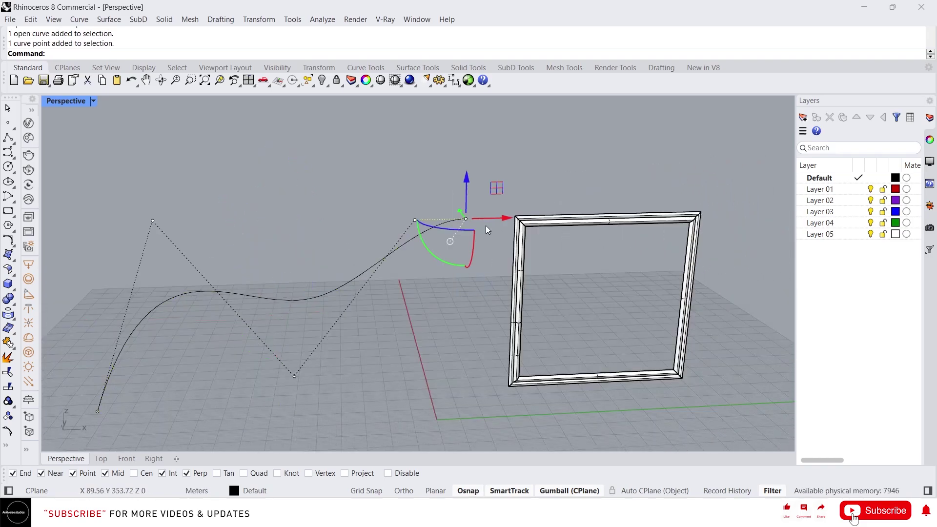
{"action": "mouse_move", "coordinate": [534, 218]}
{"action": "left_mouse_down"}
{"action": "mouse_move", "coordinate": [592, 230]}
{"action": "mouse_move", "coordinate": [536, 230]}
{"action": "left_mouse_up"}
{"action": "left_click_drag", "start_coordinate": [360, 203], "coordinate": [435, 246]}
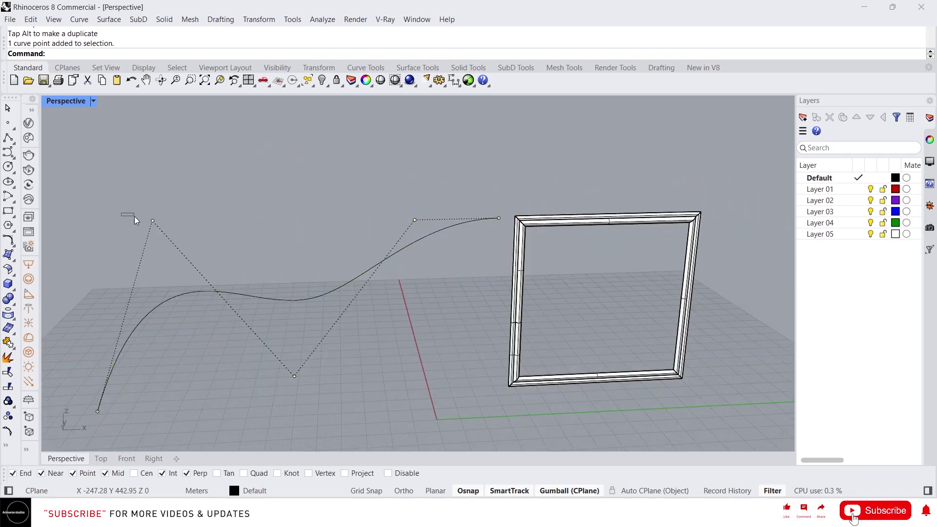
{"action": "left_click", "coordinate": [153, 221]}
{"action": "left_click_drag", "start_coordinate": [153, 175], "coordinate": [163, 242]}
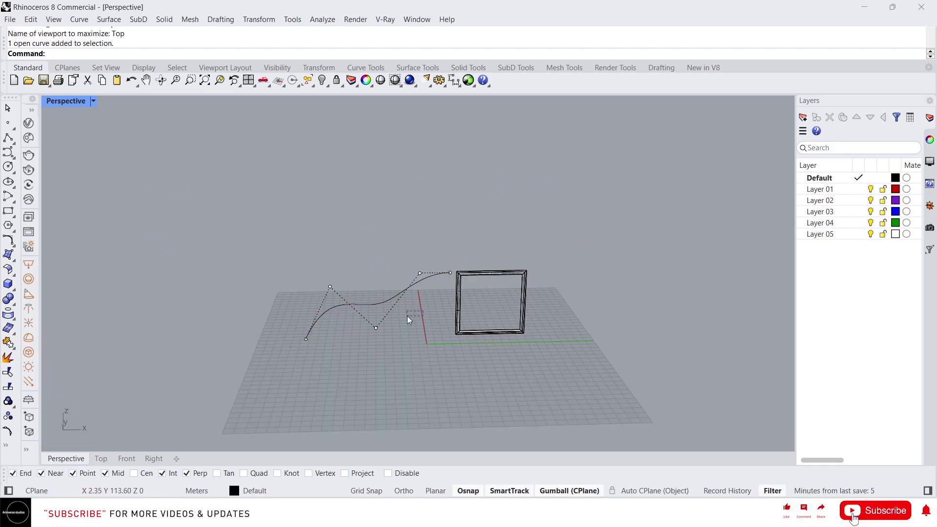
Step: Move the frame along X, farther away from the free-form curve, and clear the selection
{"action": "left_click_drag", "start_coordinate": [522, 352], "coordinate": [498, 267]}
{"action": "left_click_drag", "start_coordinate": [530, 301], "coordinate": [693, 306]}
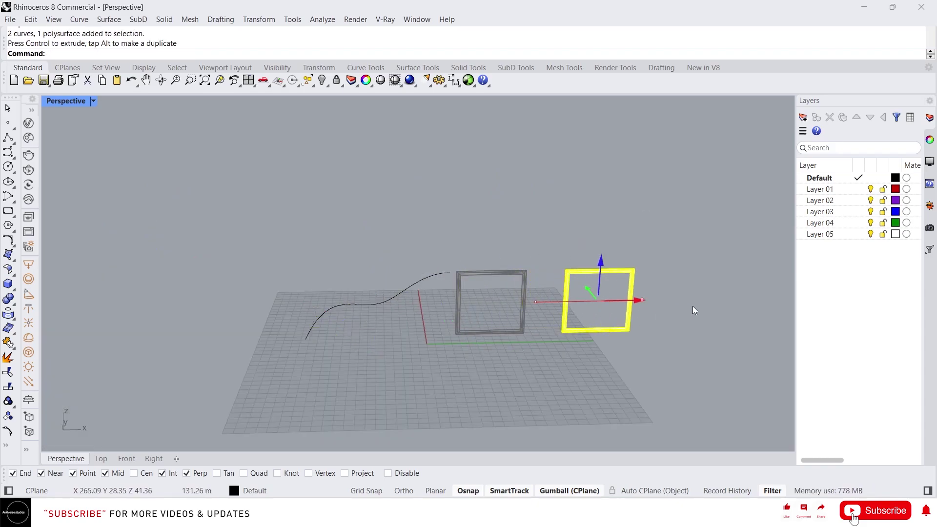
{"action": "scroll", "coordinate": [416, 388], "scroll_direction": "up", "scroll_amount": 4}
{"action": "left_click_drag", "start_coordinate": [355, 278], "coordinate": [330, 259]}
{"action": "mouse_move", "coordinate": [330, 260]}
{"action": "right_mouse_down"}
{"action": "mouse_move", "coordinate": [342, 254]}
{"action": "mouse_move", "coordinate": [332, 255]}
{"action": "right_mouse_up"}
{"action": "scroll", "coordinate": [342, 255], "scroll_direction": "up", "scroll_amount": 2}
{"action": "left_click", "coordinate": [497, 278]}
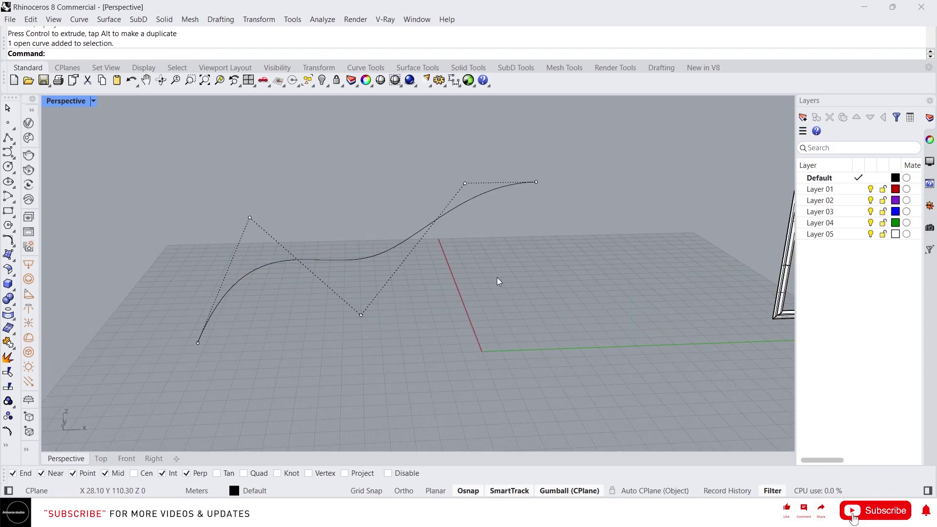
{"action": "key", "text": "Escape"}
{"action": "right_click_drag", "start_coordinate": [458, 206], "coordinate": [532, 207]}
{"action": "left_click_drag", "start_coordinate": [532, 207], "coordinate": [490, 190]}
{"action": "scroll", "coordinate": [490, 190], "scroll_direction": "up", "scroll_amount": 1}
{"action": "right_click_drag", "start_coordinate": [490, 190], "coordinate": [584, 224]}
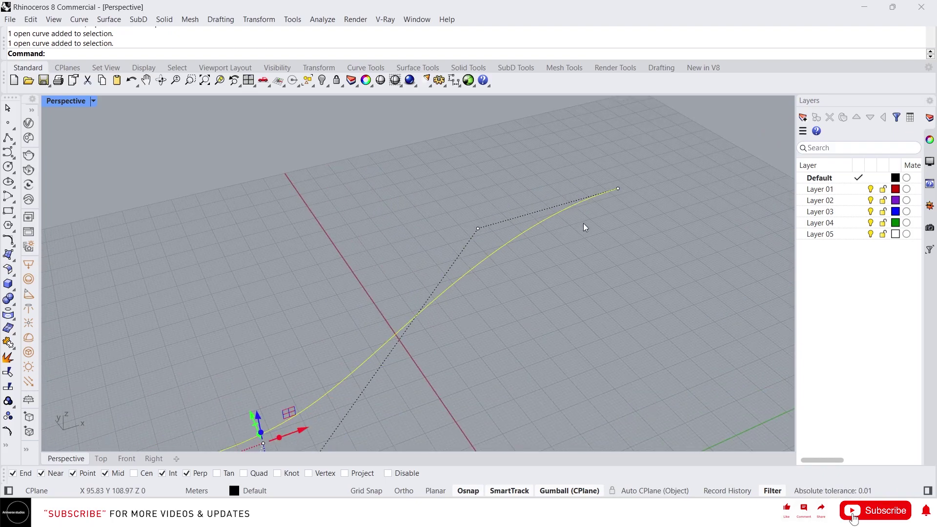
{"action": "type", "text": "l"}
{"action": "key", "text": "Return"}
{"action": "key", "text": "Escape"}
Step: Draw a short straight interpolated curve along Y, starting at the rail curve's raised end near the frame
{"action": "middle_click", "coordinate": [633, 213]}
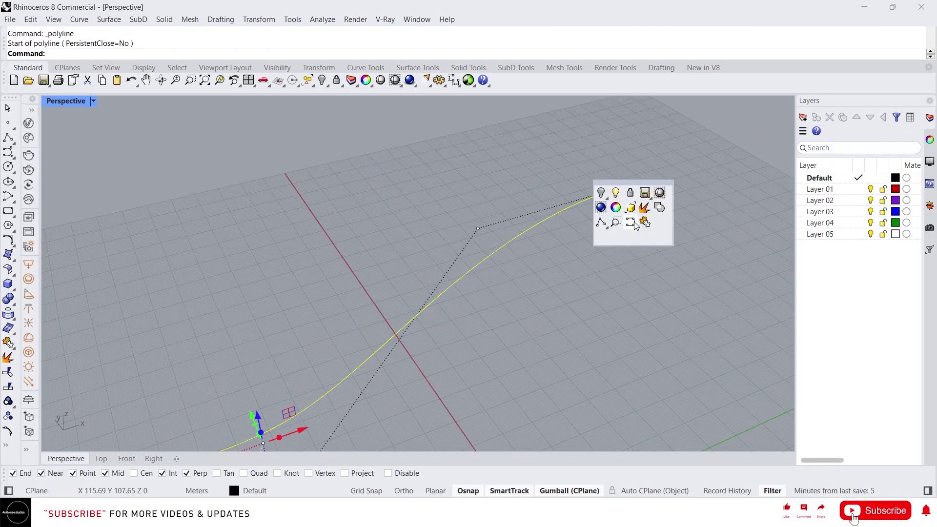
{"action": "left_click", "coordinate": [634, 222]}
{"action": "left_click", "coordinate": [618, 189]}
{"action": "left_click", "coordinate": [581, 164]}
Step: Shift the short curve's control point at the rail end along Y, well past the rail
{"action": "scroll", "coordinate": [599, 179], "scroll_direction": "up", "scroll_amount": 5}
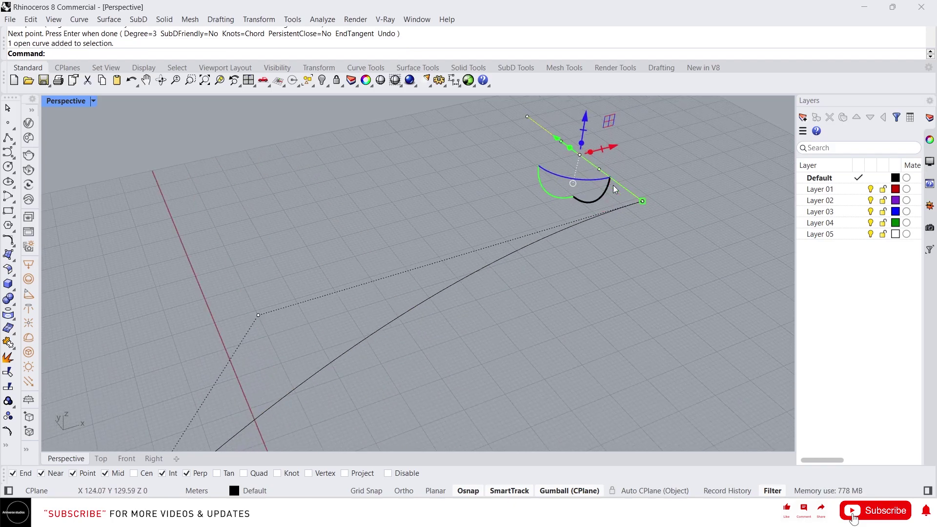
{"action": "left_click_drag", "start_coordinate": [574, 195], "coordinate": [649, 229]}
{"action": "key", "text": "Escape"}
{"action": "key", "text": "Escape"}
{"action": "left_click", "coordinate": [614, 182]}
{"action": "left_click_drag", "start_coordinate": [624, 191], "coordinate": [629, 244]}
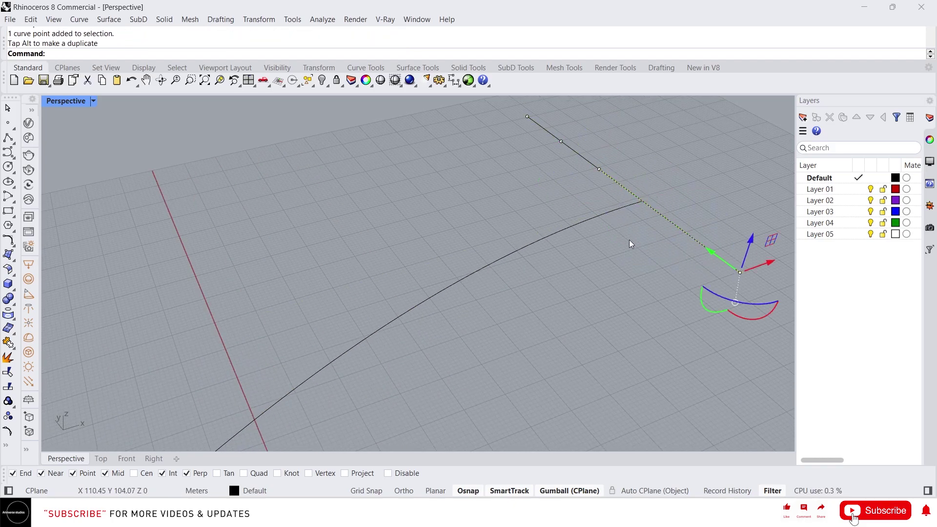
Step: Shift the short curve's inner control points along Y to spread them out on both sides of the rail's end
{"action": "left_click_drag", "start_coordinate": [552, 128], "coordinate": [611, 179]}
{"action": "left_click_drag", "start_coordinate": [558, 139], "coordinate": [583, 157]}
{"action": "left_click_drag", "start_coordinate": [605, 121], "coordinate": [645, 204]}
{"action": "left_click_drag", "start_coordinate": [606, 171], "coordinate": [647, 227]}
{"action": "left_click_drag", "start_coordinate": [569, 139], "coordinate": [610, 181]}
Step: Lower both inner control points of the profile curve, then raise the one nearer the frame to form an S shape
{"action": "left_click_drag", "start_coordinate": [656, 210], "coordinate": [712, 263], "text": "shift"}
{"action": "right_click_drag", "start_coordinate": [727, 278], "coordinate": [725, 250]}
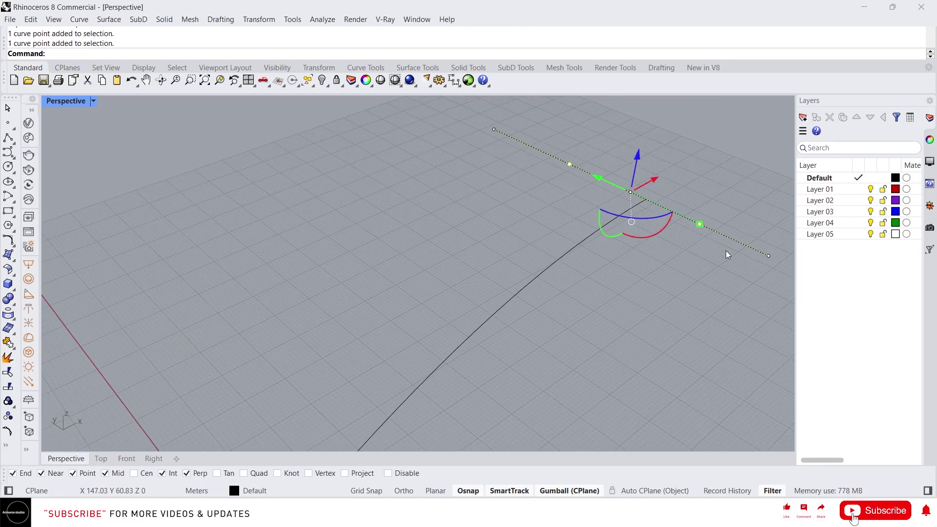
{"action": "left_click_drag", "start_coordinate": [631, 161], "coordinate": [649, 214]}
{"action": "left_click_drag", "start_coordinate": [659, 163], "coordinate": [706, 299]}
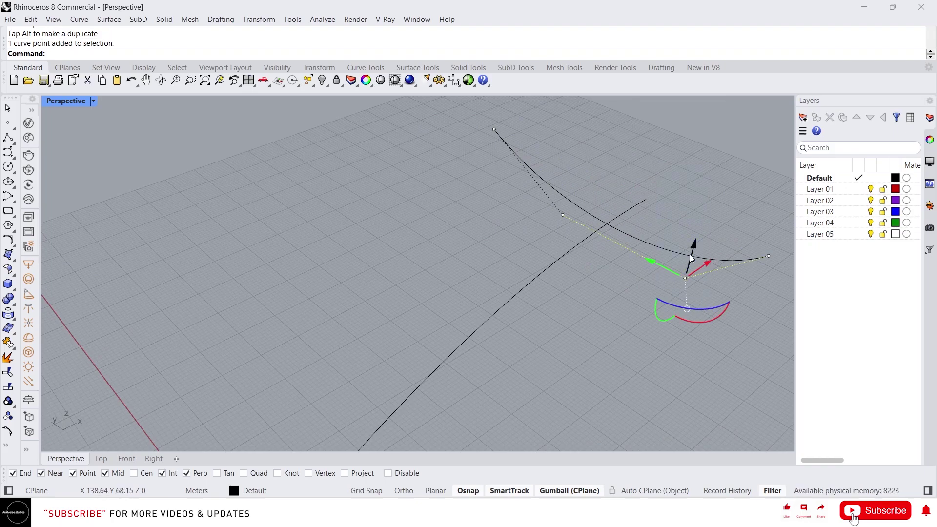
{"action": "left_click_drag", "start_coordinate": [690, 254], "coordinate": [694, 135]}
Step: Lower the profile curve's end point nearest the frame so that end bends downward
{"action": "scroll", "coordinate": [643, 228], "scroll_direction": "down", "scroll_amount": 6}
{"action": "right_click_drag", "start_coordinate": [672, 232], "coordinate": [710, 217]}
{"action": "scroll", "coordinate": [711, 207], "scroll_direction": "up", "scroll_amount": 3}
{"action": "left_click_drag", "start_coordinate": [680, 233], "coordinate": [733, 324]}
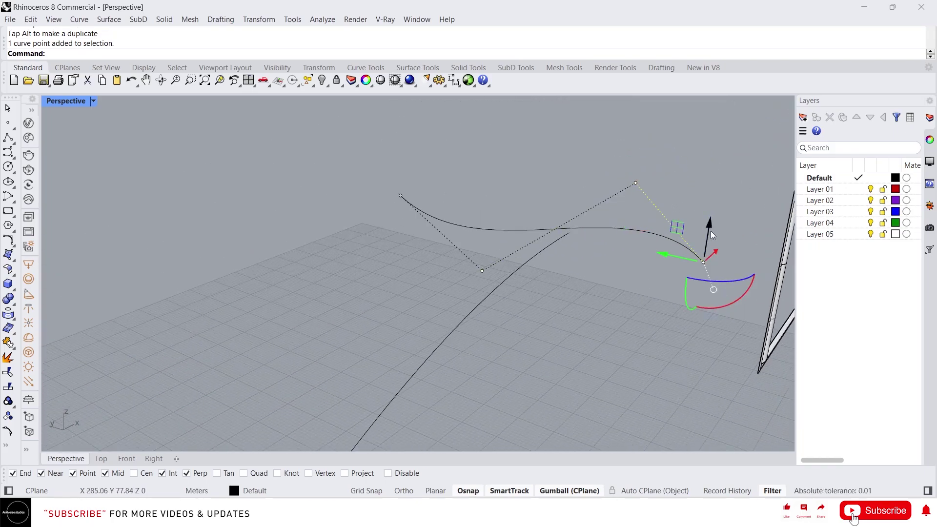
{"action": "left_click", "coordinate": [658, 192]}
{"action": "left_click_drag", "start_coordinate": [658, 191], "coordinate": [732, 302]}
{"action": "left_click_drag", "start_coordinate": [706, 225], "coordinate": [704, 242]}
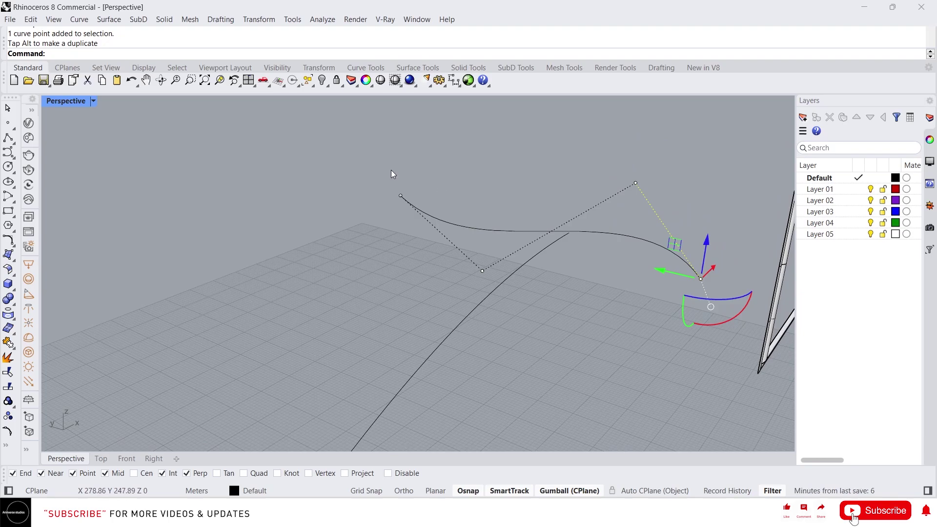
Step: Adjust the profile's opposite end point and move the whole profile so it meets the rail's end
{"action": "left_click_drag", "start_coordinate": [391, 170], "coordinate": [422, 219]}
{"action": "left_click_drag", "start_coordinate": [403, 171], "coordinate": [402, 170]}
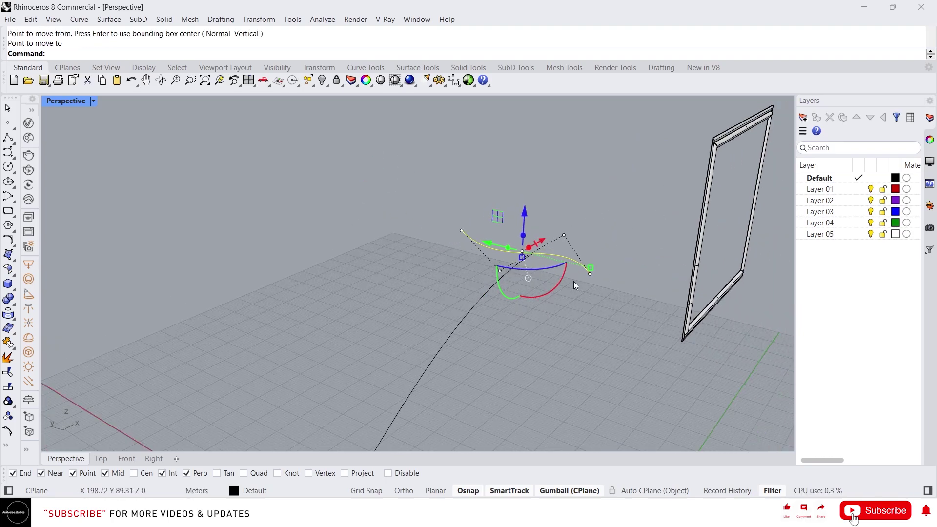
{"action": "right_click_drag", "start_coordinate": [573, 281], "coordinate": [582, 271]}
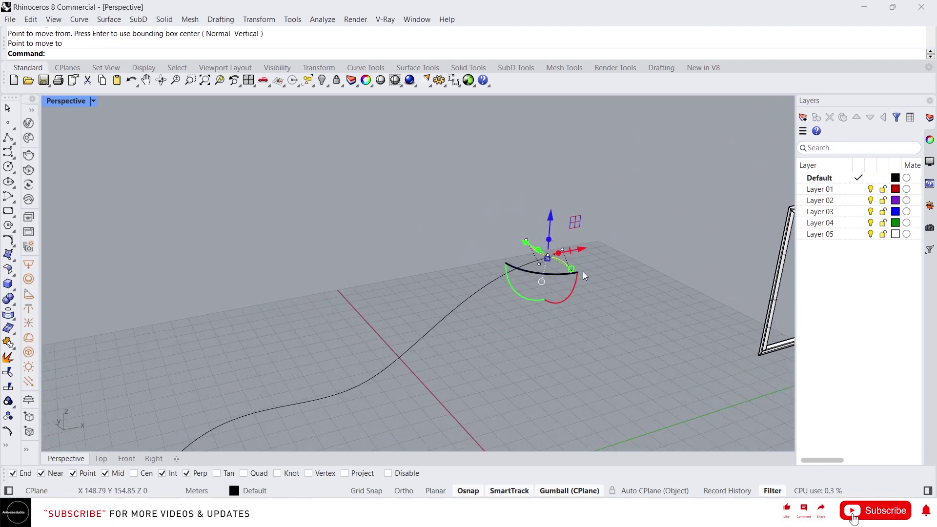
{"action": "scroll", "coordinate": [583, 271], "scroll_direction": "down", "scroll_amount": 7}
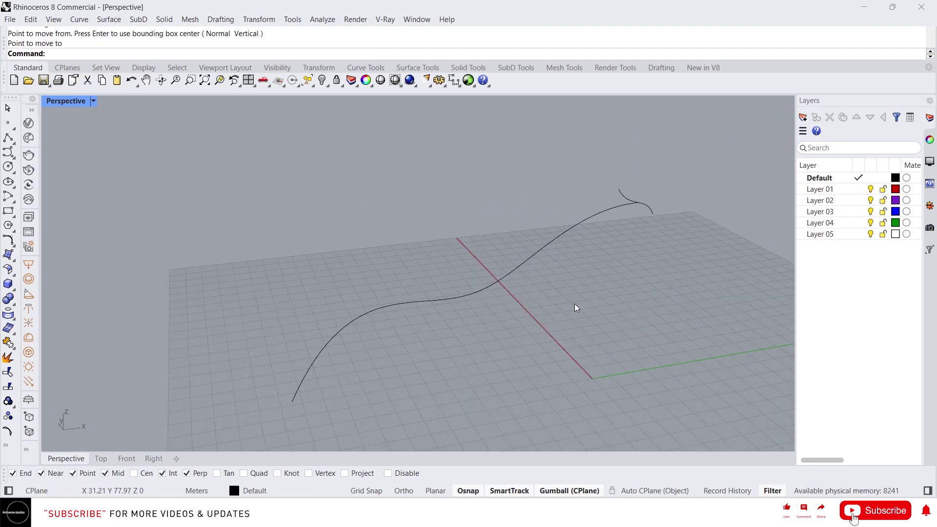
Step: Create a Sweep1 surface using the long free-form curve as rail and the S-shaped curve as the sweep shape
{"action": "type", "text": "Sweep1"}
{"action": "key", "text": "Return"}
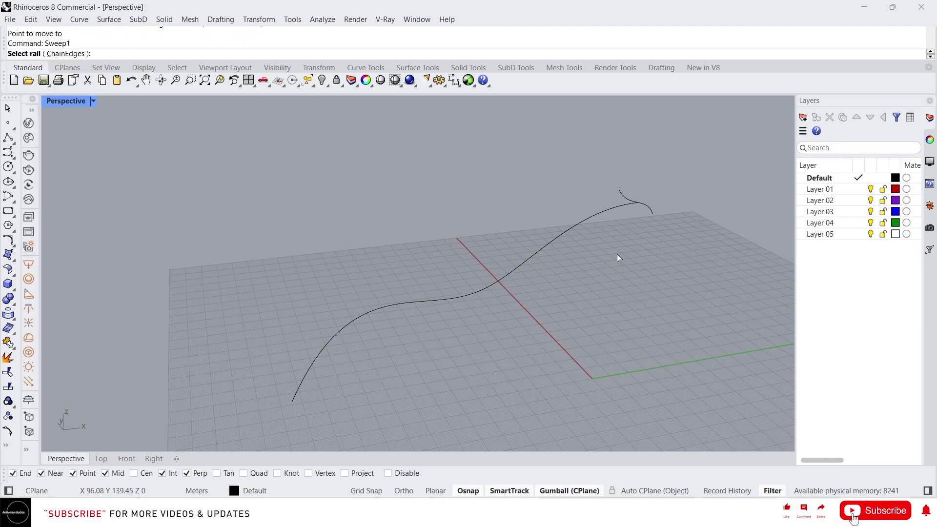
{"action": "left_click", "coordinate": [573, 219]}
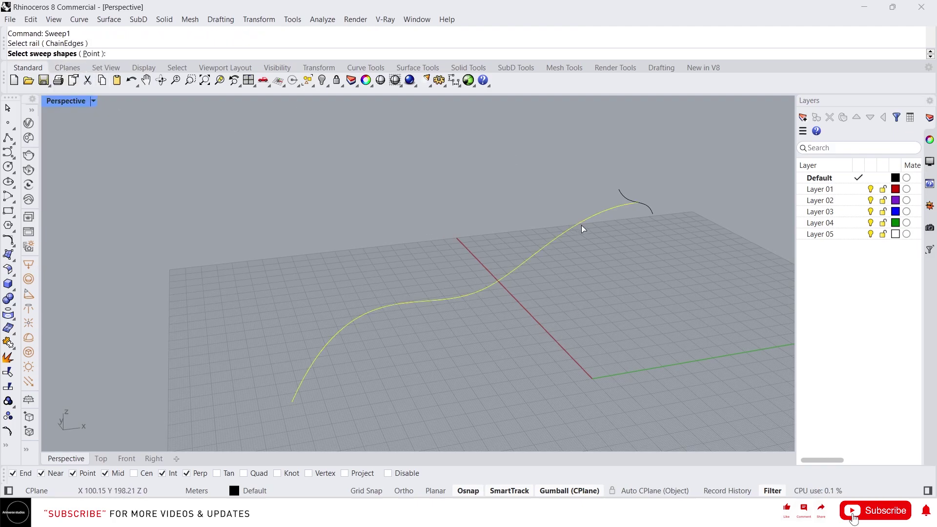
{"action": "left_click", "coordinate": [654, 213]}
{"action": "key", "text": "Return"}
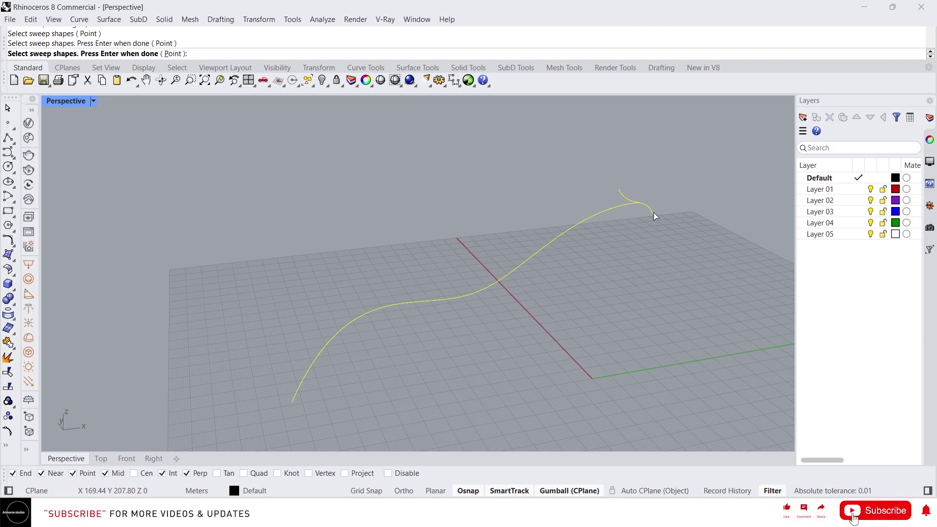
{"action": "left_click", "coordinate": [610, 365]}
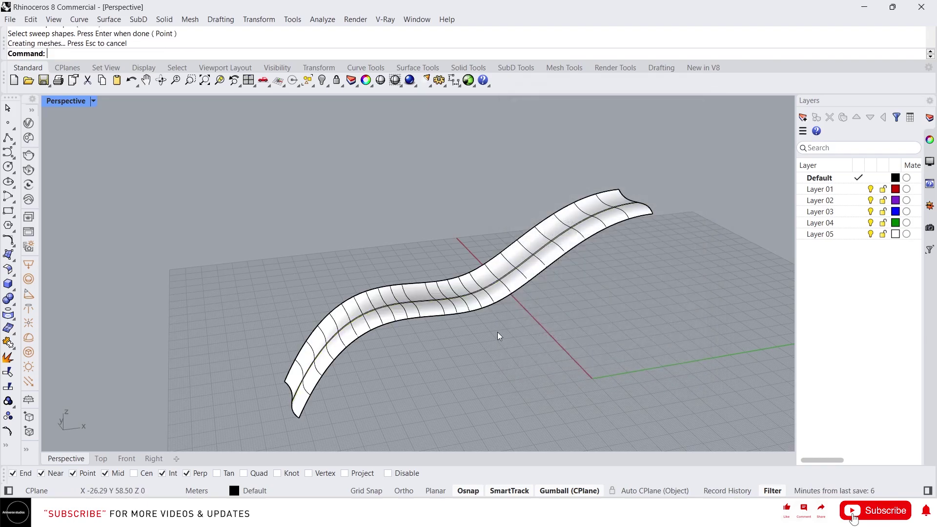
{"action": "left_click", "coordinate": [468, 315]}
{"action": "right_click_drag", "start_coordinate": [468, 315], "coordinate": [493, 341]}
{"action": "left_click", "coordinate": [607, 329]}
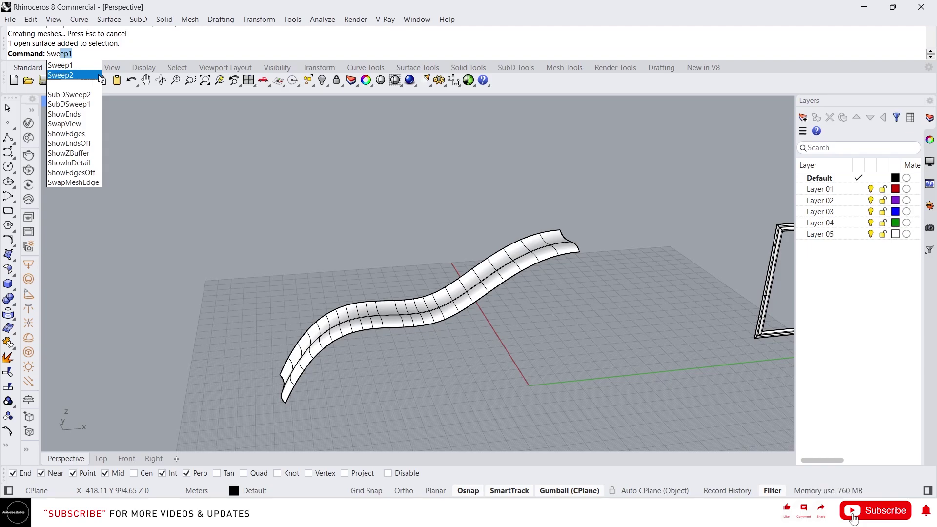
{"action": "key", "text": "Escape"}
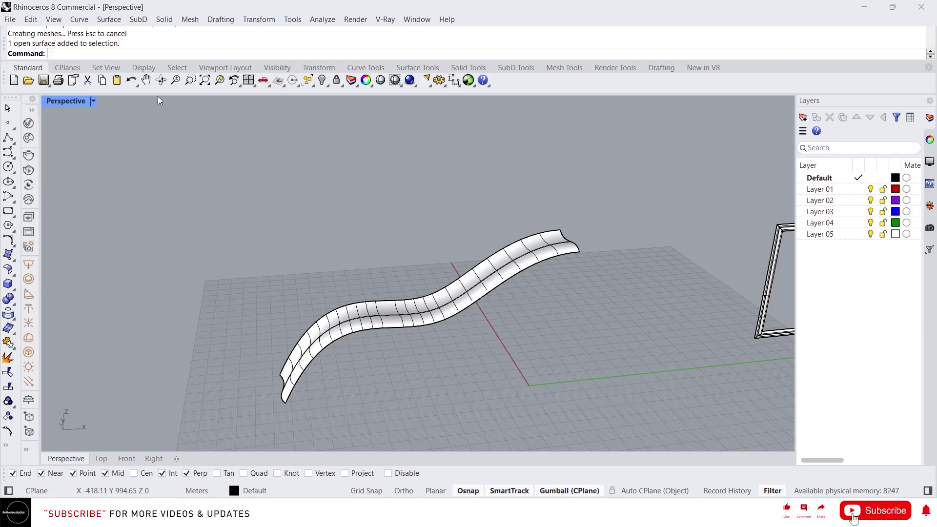
Step: Delete the swept ribbon surface, keeping the rail and profile curves
{"action": "left_click", "coordinate": [382, 312]}
{"action": "left_click", "coordinate": [376, 308]}
{"action": "key", "text": "Delete"}
Step: Duplicate the long rail curve along Y to make a second, parallel rail
{"action": "left_click", "coordinate": [388, 315]}
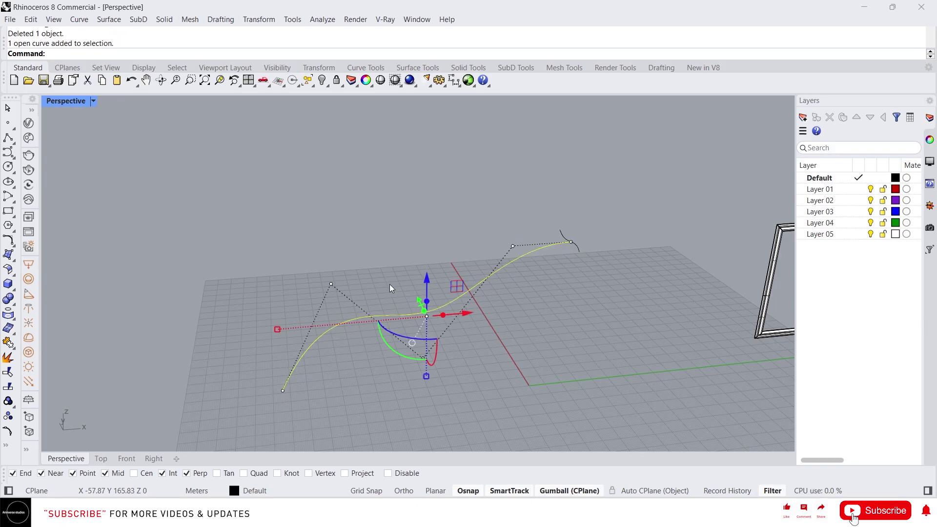
{"action": "scroll", "coordinate": [429, 254], "scroll_direction": "down", "scroll_amount": 4}
{"action": "right_click_drag", "start_coordinate": [389, 284], "coordinate": [401, 338]}
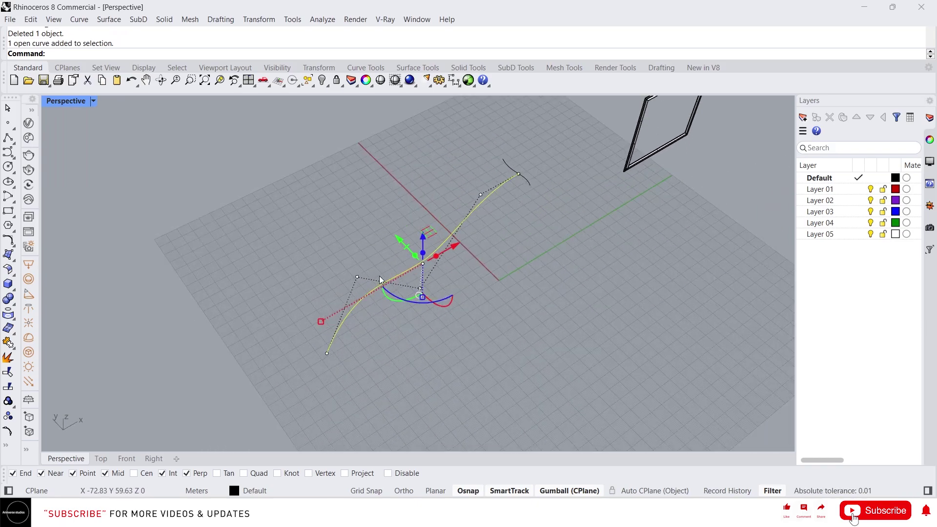
{"action": "left_click_drag", "start_coordinate": [399, 244], "coordinate": [429, 291], "text": "alt"}
Step: Shift the copied rail's low end point along Y toward the original rail's low end
{"action": "right_click_drag", "start_coordinate": [464, 307], "coordinate": [415, 281]}
{"action": "right_click_drag", "start_coordinate": [367, 369], "coordinate": [356, 388]}
{"action": "left_click", "coordinate": [356, 392]}
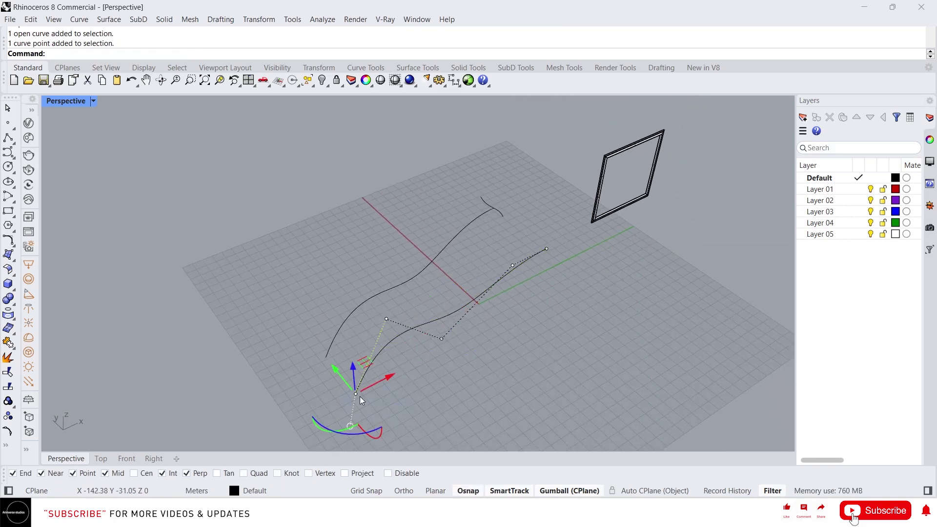
{"action": "left_click_drag", "start_coordinate": [348, 386], "coordinate": [327, 363]}
Step: Shift the original rail's low end point along Y toward the copy's end, and delete the old S-shaped profile
{"action": "right_click_drag", "start_coordinate": [414, 372], "coordinate": [254, 357]}
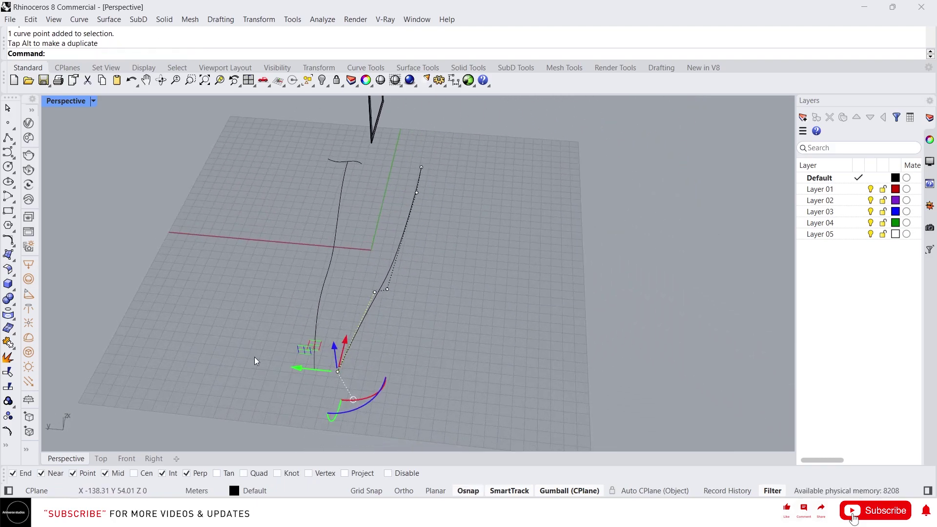
{"action": "key", "text": "Escape"}
{"action": "left_click", "coordinate": [318, 306]}
{"action": "key", "text": "F10"}
{"action": "left_click_drag", "start_coordinate": [270, 357], "coordinate": [297, 368]}
{"action": "right_click_drag", "start_coordinate": [305, 348], "coordinate": [497, 284]}
{"action": "scroll", "coordinate": [498, 284], "scroll_direction": "up", "scroll_amount": 4}
Step: Draw an interpolated curve connecting the raised ends of the two rails
{"action": "middle_click", "coordinate": [528, 246]}
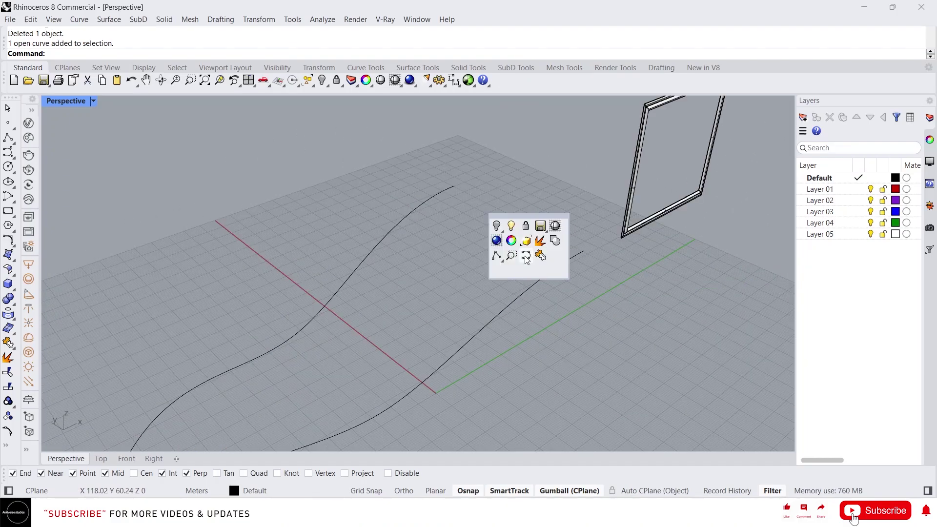
{"action": "left_click", "coordinate": [529, 257]}
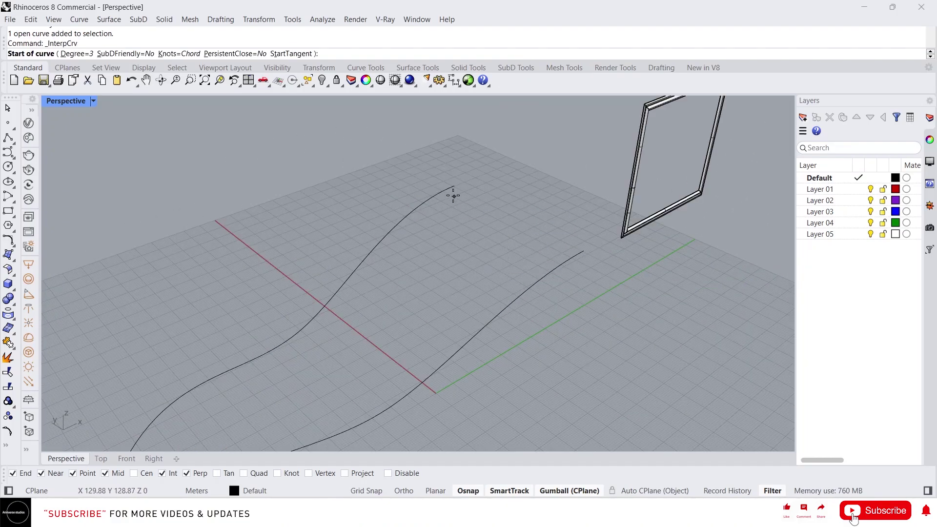
{"action": "left_click", "coordinate": [453, 194]}
{"action": "left_click", "coordinate": [579, 249]}
{"action": "key", "text": "Return"}
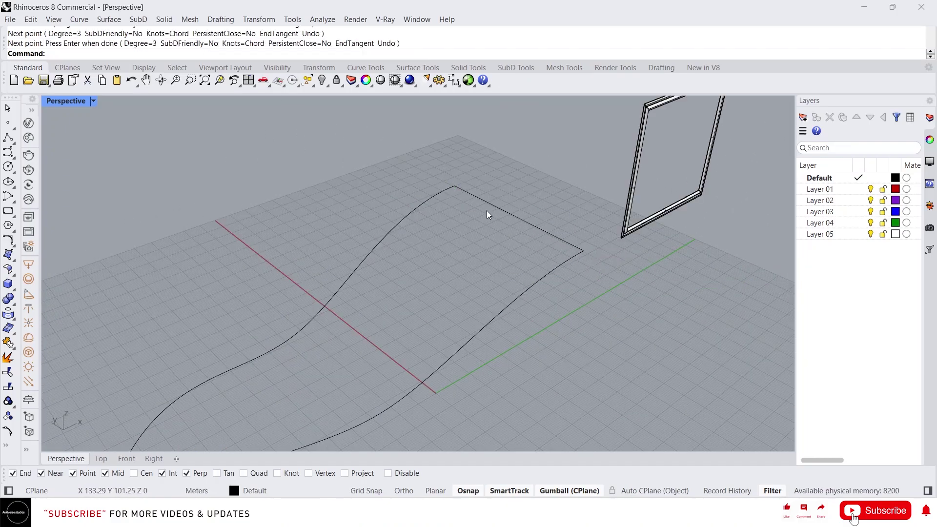
Step: Lower the connecting curve's inner control point next to the original rail, then raise it slightly to form a dip
{"action": "left_click", "coordinate": [520, 220]}
{"action": "right_click_drag", "start_coordinate": [521, 222], "coordinate": [508, 205]}
{"action": "scroll", "coordinate": [477, 191], "scroll_direction": "up", "scroll_amount": 4}
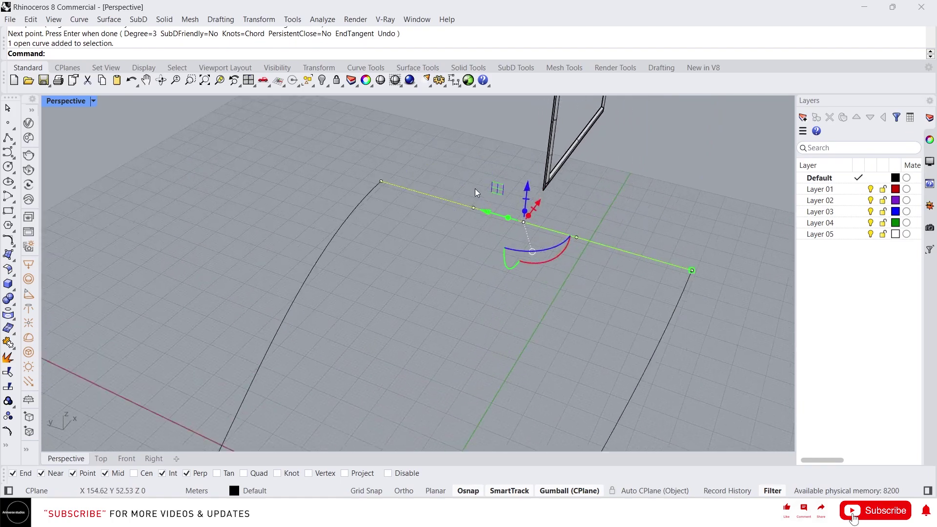
{"action": "left_click", "coordinate": [473, 208]}
{"action": "left_click_drag", "start_coordinate": [484, 234], "coordinate": [486, 324]}
{"action": "right_click_drag", "start_coordinate": [485, 325], "coordinate": [388, 235]}
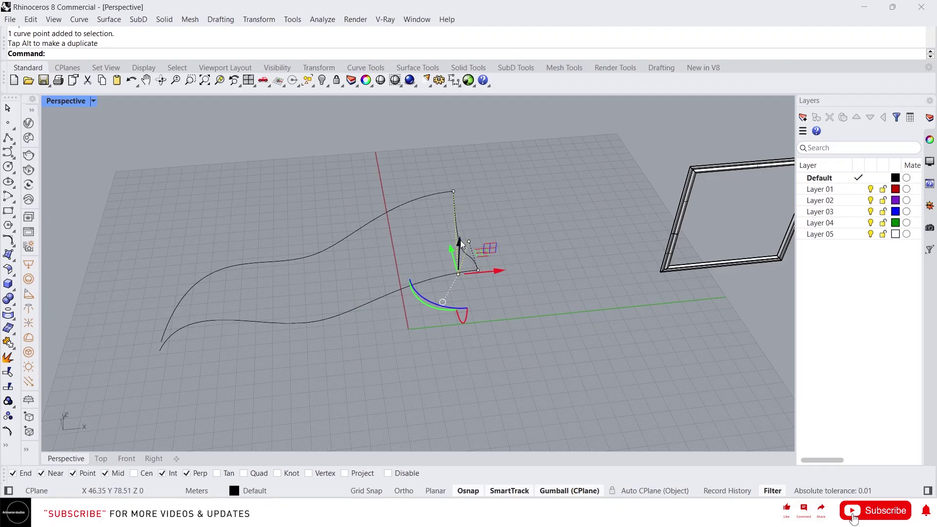
{"action": "left_click_drag", "start_coordinate": [460, 241], "coordinate": [460, 226]}
Step: Sweep the dipped connecting curve along both free-form rails with Sweep2, leaving cross sections unchanged and refitting the rails
{"action": "right_click_drag", "start_coordinate": [220, 287], "coordinate": [378, 241]}
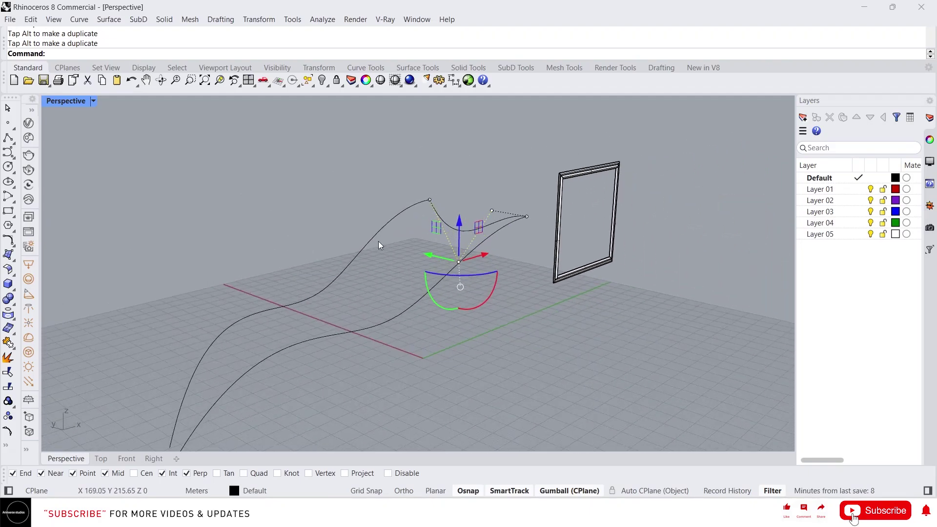
{"action": "scroll", "coordinate": [466, 304], "scroll_direction": "down", "scroll_amount": 7}
{"action": "scroll", "coordinate": [362, 320], "scroll_direction": "up", "scroll_amount": 8}
{"action": "right_click_drag", "start_coordinate": [465, 305], "coordinate": [483, 312]}
{"action": "left_click", "coordinate": [525, 313]}
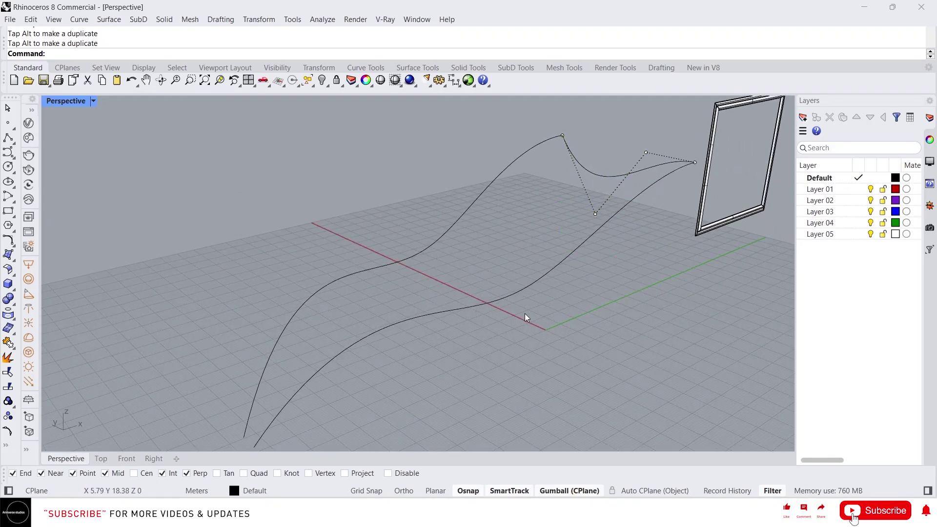
{"action": "key", "text": "Escape"}
{"action": "type", "text": "Sw"}
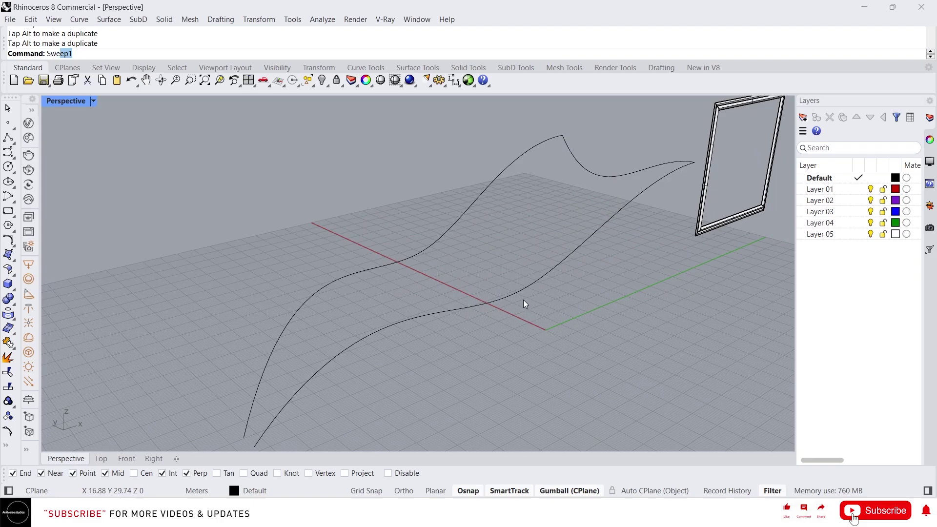
{"action": "type", "text": "e"}
{"action": "left_click", "coordinate": [73, 82]}
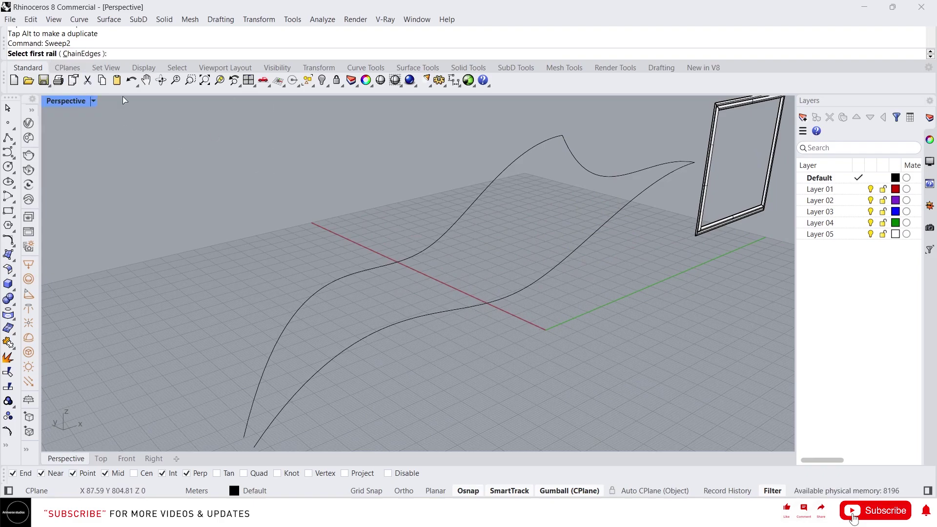
{"action": "left_click", "coordinate": [465, 209]}
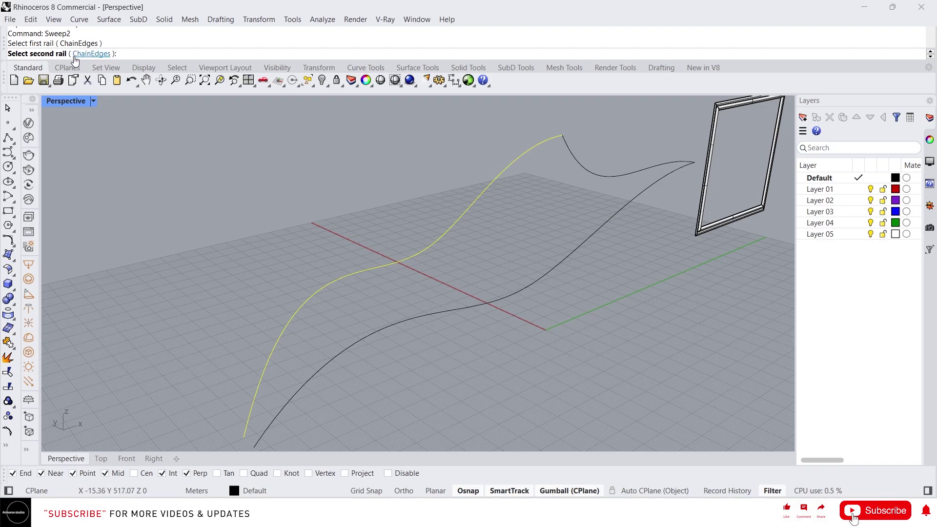
{"action": "left_click", "coordinate": [582, 239]}
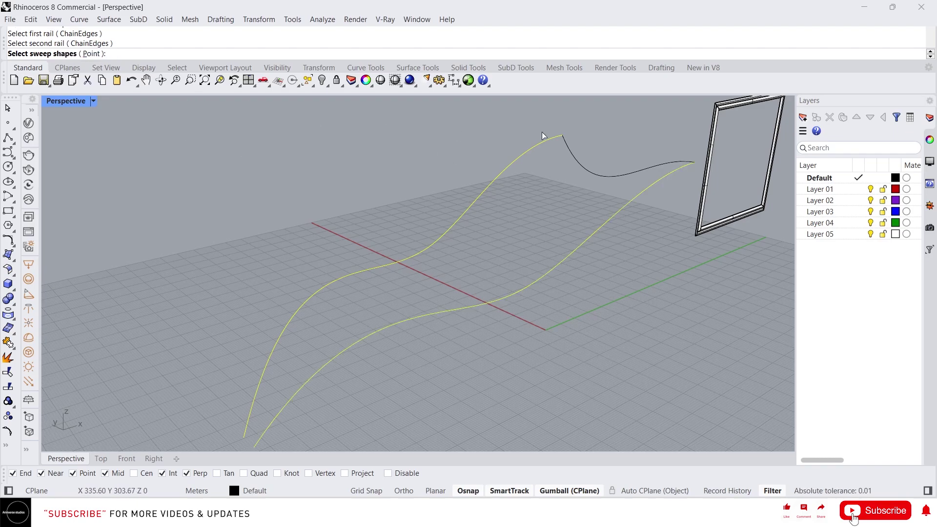
{"action": "left_click", "coordinate": [582, 169]}
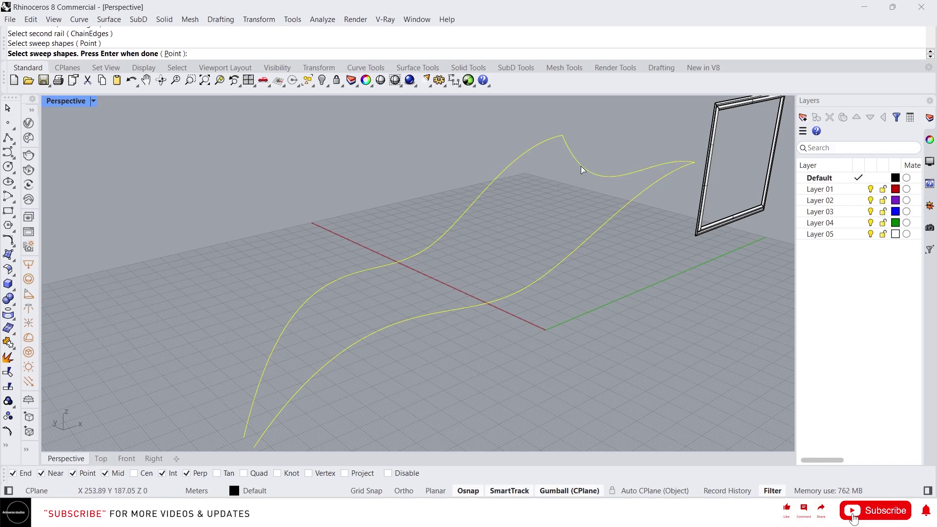
{"action": "key", "text": "Return"}
{"action": "left_click", "coordinate": [777, 371]}
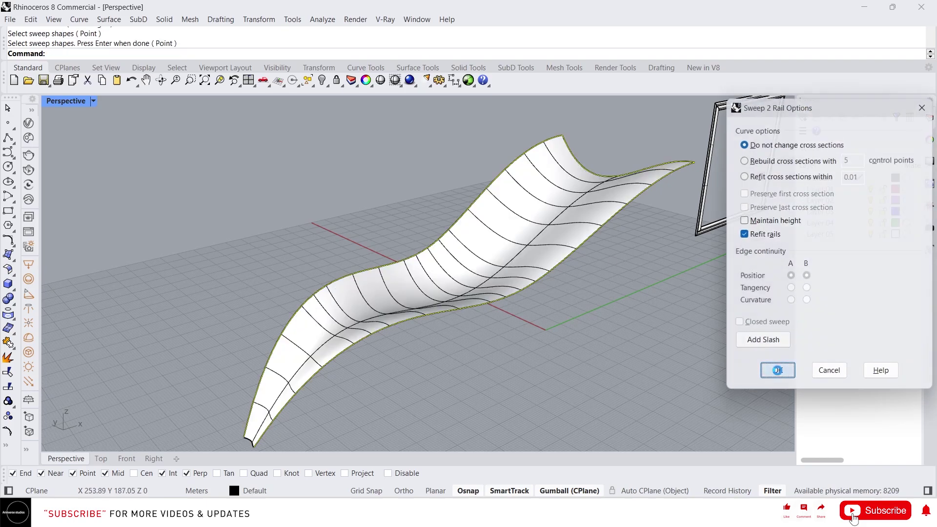
Step: Examine the two-rail swept surface and the frame's moulded profile and corners from several angles
{"action": "scroll", "coordinate": [548, 233], "scroll_direction": "down", "scroll_amount": 6}
{"action": "right_click_drag", "start_coordinate": [548, 233], "coordinate": [602, 172]}
{"action": "scroll", "coordinate": [565, 168], "scroll_direction": "up", "scroll_amount": 3}
{"action": "scroll", "coordinate": [544, 142], "scroll_direction": "up", "scroll_amount": 6}
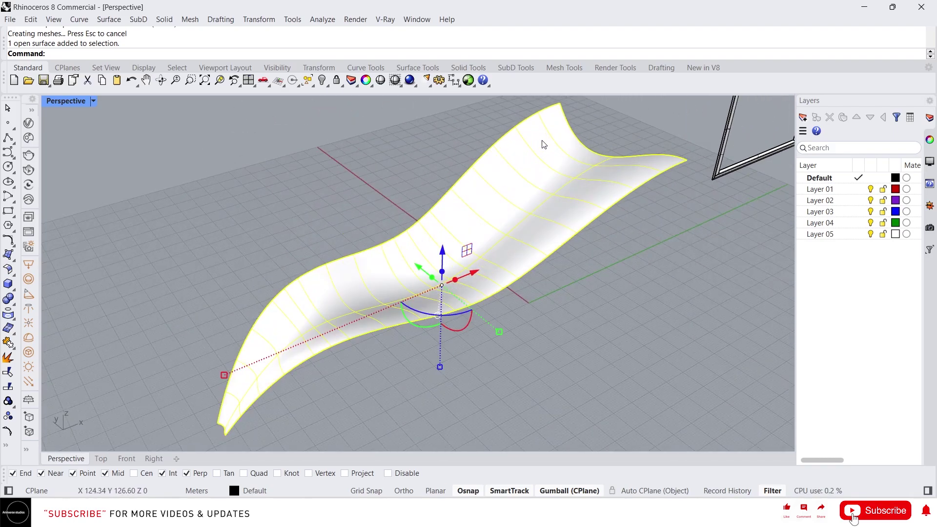
{"action": "right_click_drag", "start_coordinate": [578, 240], "coordinate": [517, 246]}
{"action": "scroll", "coordinate": [408, 275], "scroll_direction": "down", "scroll_amount": 6}
{"action": "right_click_drag", "start_coordinate": [408, 275], "coordinate": [310, 327]}
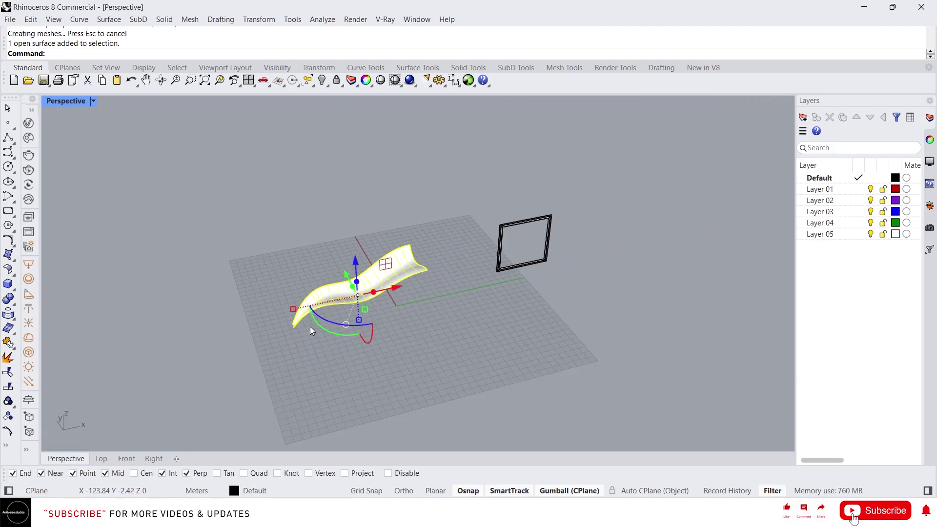
{"action": "scroll", "coordinate": [544, 264], "scroll_direction": "up", "scroll_amount": 7}
{"action": "right_click_drag", "start_coordinate": [543, 263], "coordinate": [458, 234]}
{"action": "left_click", "coordinate": [459, 270]}
{"action": "scroll", "coordinate": [464, 271], "scroll_direction": "down", "scroll_amount": 7}
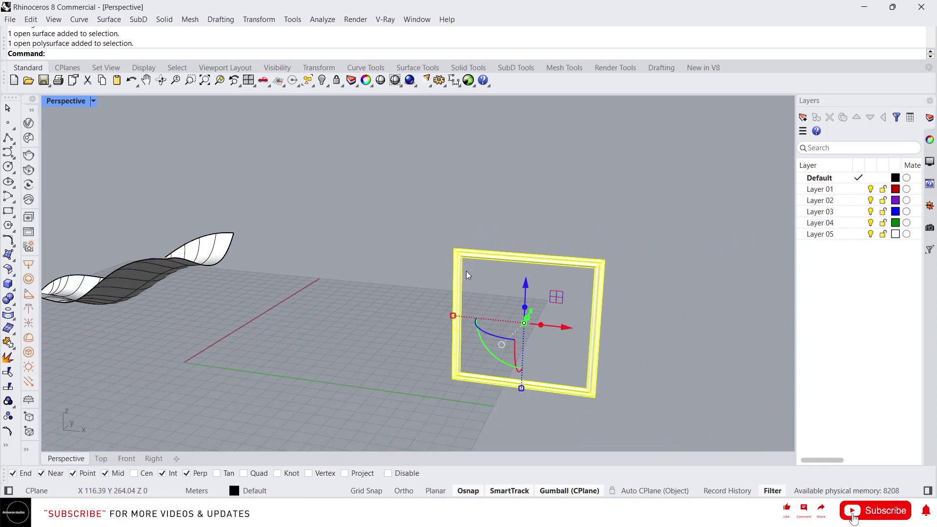
{"action": "right_click_drag", "start_coordinate": [487, 273], "coordinate": [532, 280]}
{"action": "scroll", "coordinate": [516, 284], "scroll_direction": "up", "scroll_amount": 8}
{"action": "left_click", "coordinate": [339, 248]}
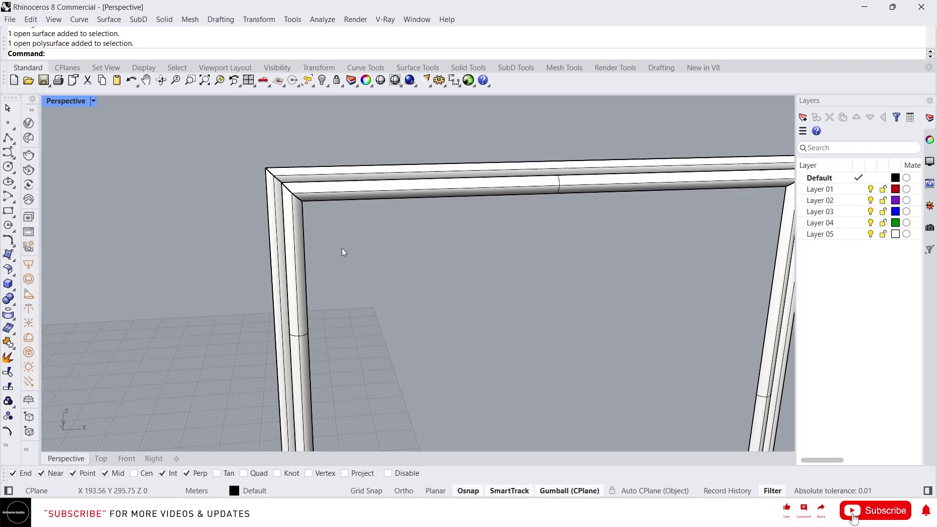
Step: Delete all the existing objects, including the swept surface and the frame, to empty the model
{"action": "scroll", "coordinate": [438, 303], "scroll_direction": "down", "scroll_amount": 10}
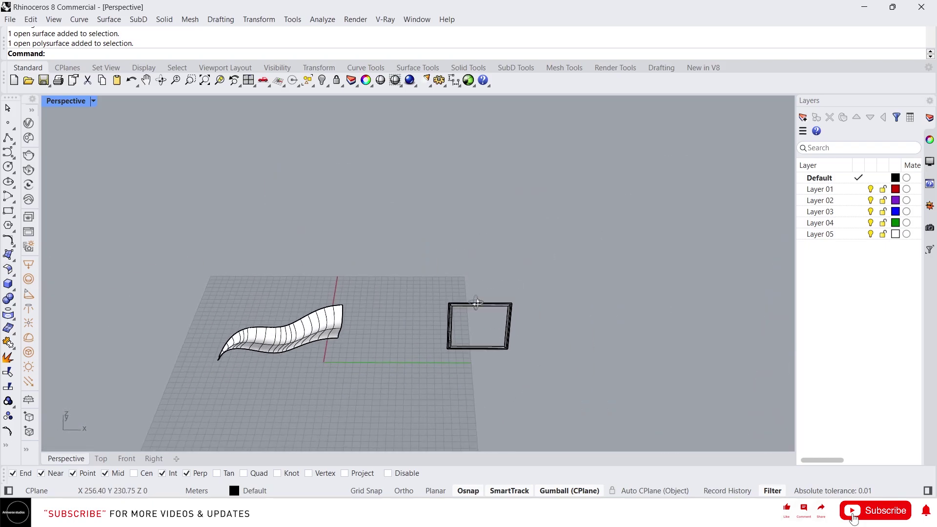
{"action": "key", "text": "Delete"}
{"action": "scroll", "coordinate": [320, 375], "scroll_direction": "up", "scroll_amount": 5}
{"action": "type", "text": "Rev"}
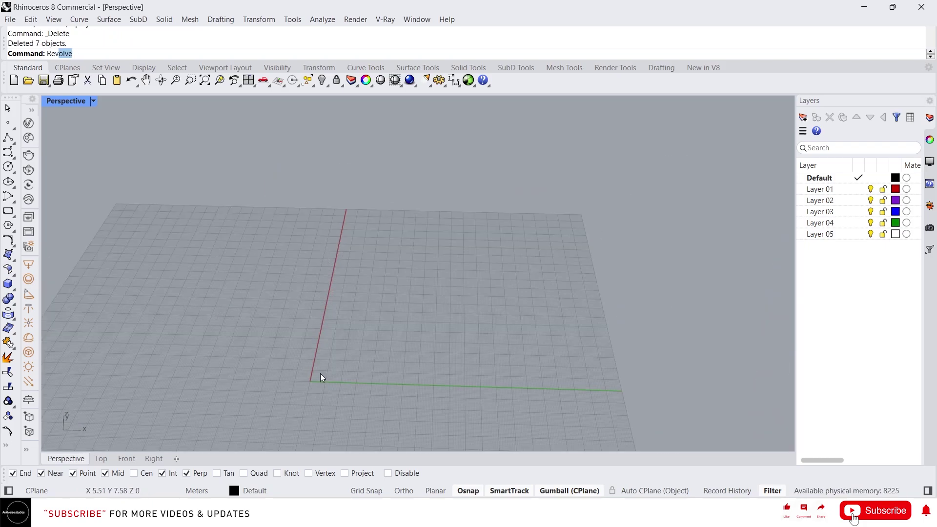
{"action": "type", "text": "ol"}
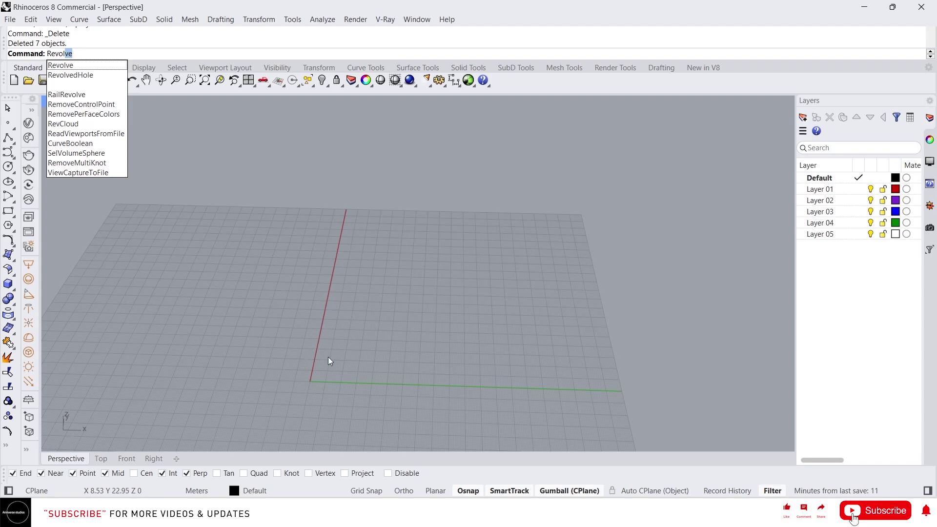
{"action": "key", "text": "Return"}
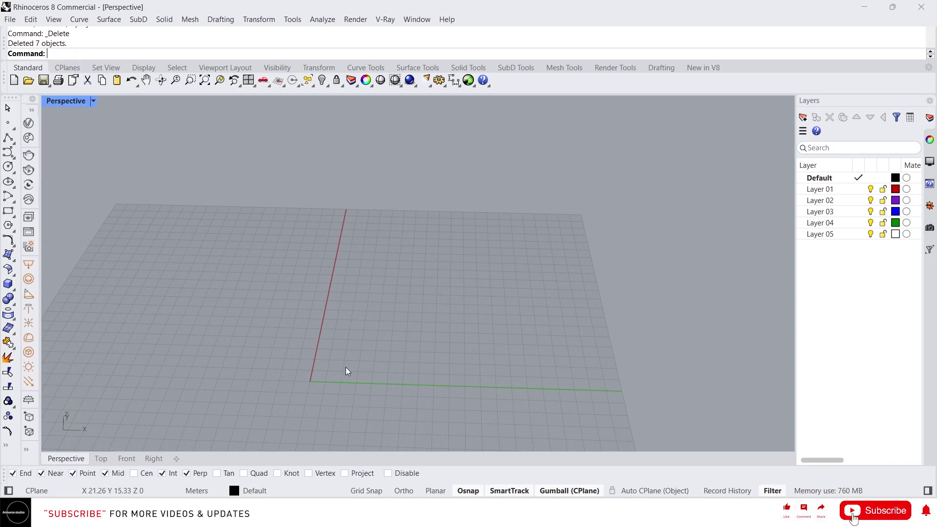
{"action": "scroll", "coordinate": [344, 371], "scroll_direction": "up", "scroll_amount": 1}
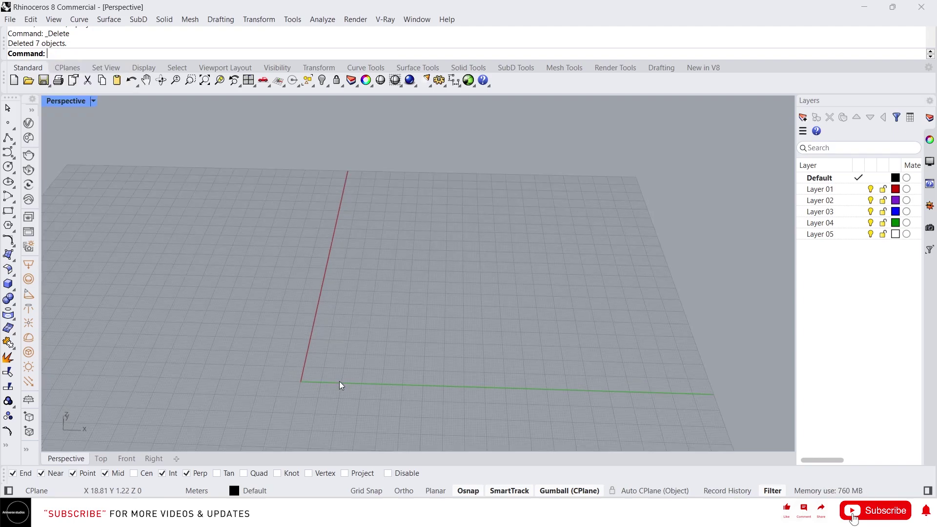
Step: In the Front view, draw an open stepped polyline with Ortho on, from near the origin along an about 30 m base and back above its start
{"action": "left_click", "coordinate": [127, 458]}
{"action": "scroll", "coordinate": [231, 382], "scroll_direction": "down", "scroll_amount": 3}
{"action": "type", "text": "l"}
{"action": "key", "text": "Return"}
{"action": "key", "text": "F8"}
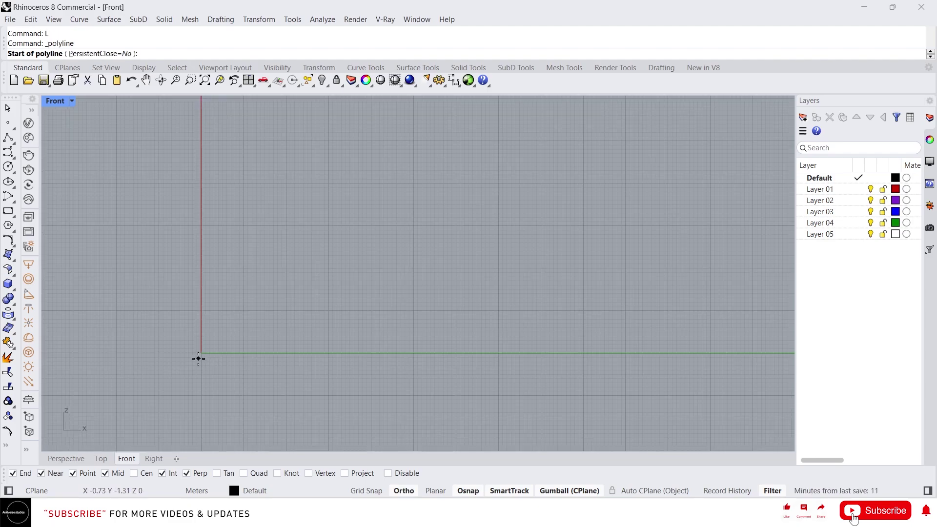
{"action": "left_click", "coordinate": [203, 357]}
{"action": "left_click", "coordinate": [331, 356]}
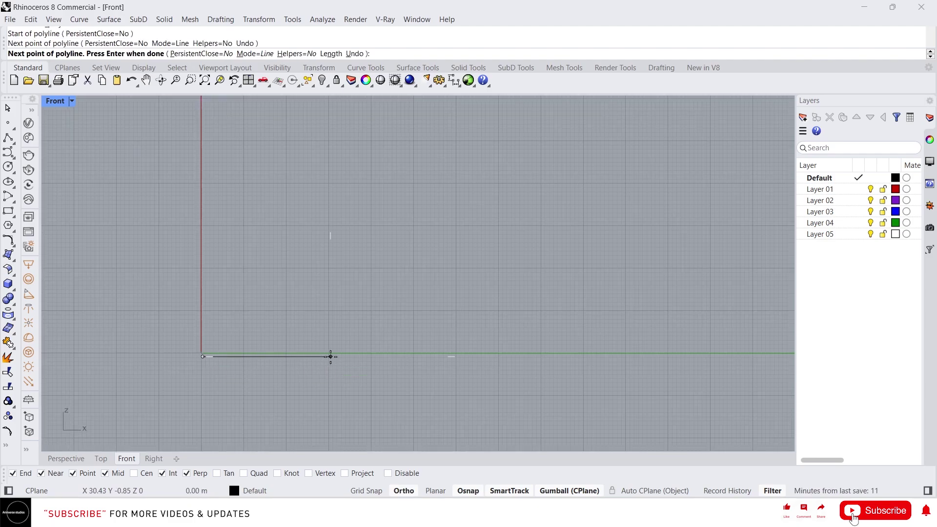
{"action": "left_click", "coordinate": [329, 289]}
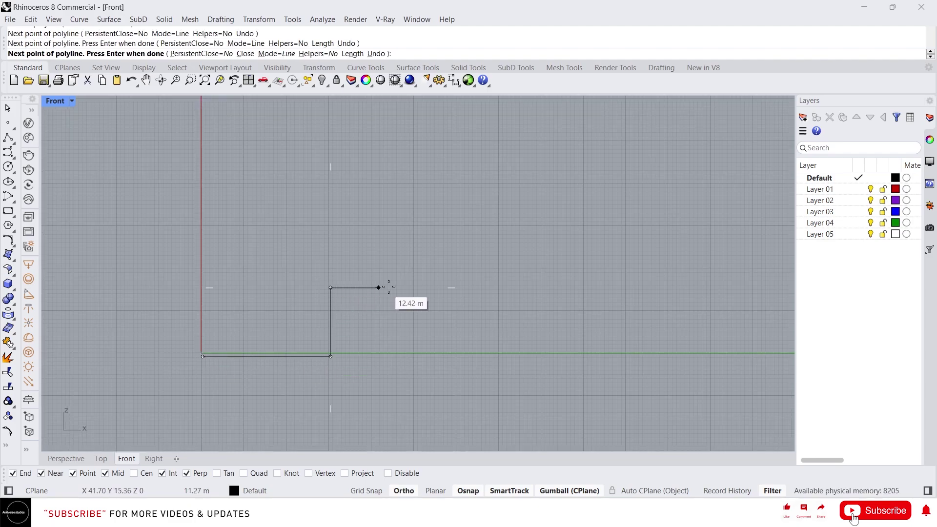
{"action": "left_click", "coordinate": [409, 287]}
{"action": "left_click", "coordinate": [414, 240]}
{"action": "left_click", "coordinate": [293, 240]}
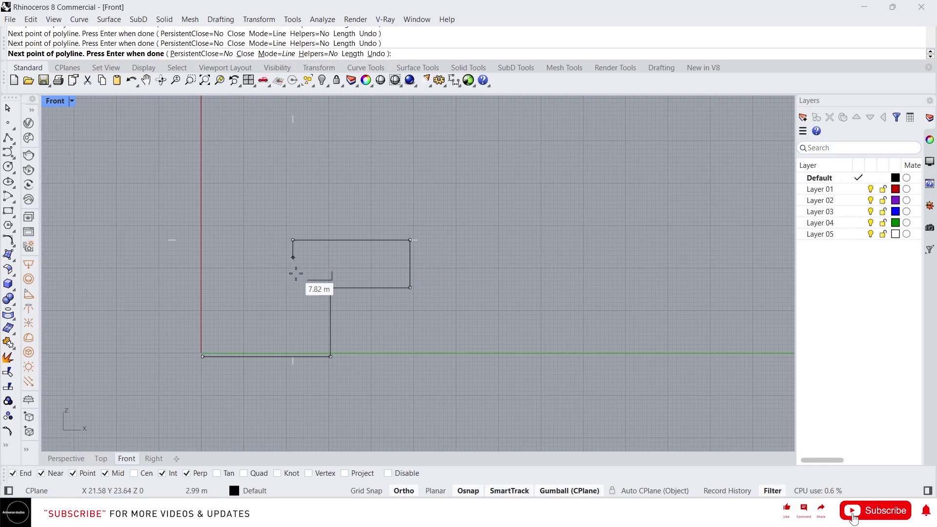
{"action": "left_click", "coordinate": [293, 295]}
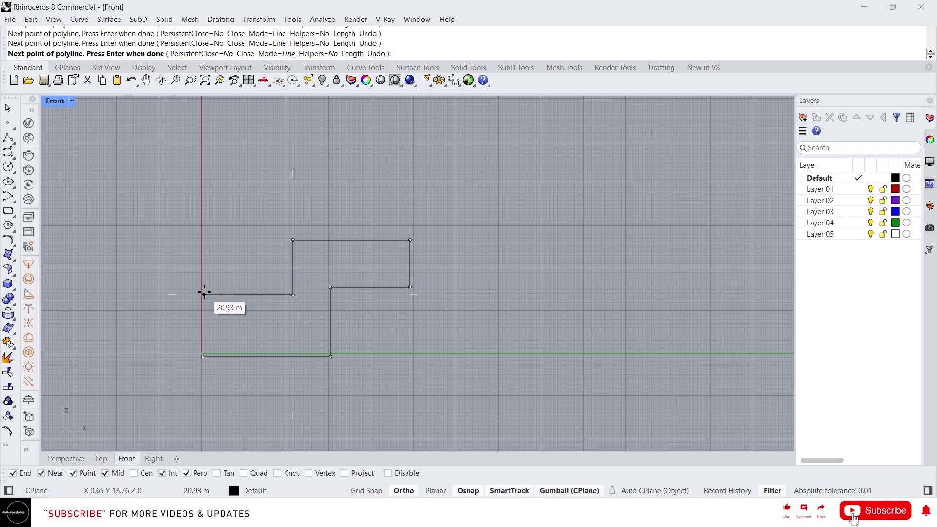
{"action": "left_click", "coordinate": [202, 294]}
{"action": "key", "text": "Return"}
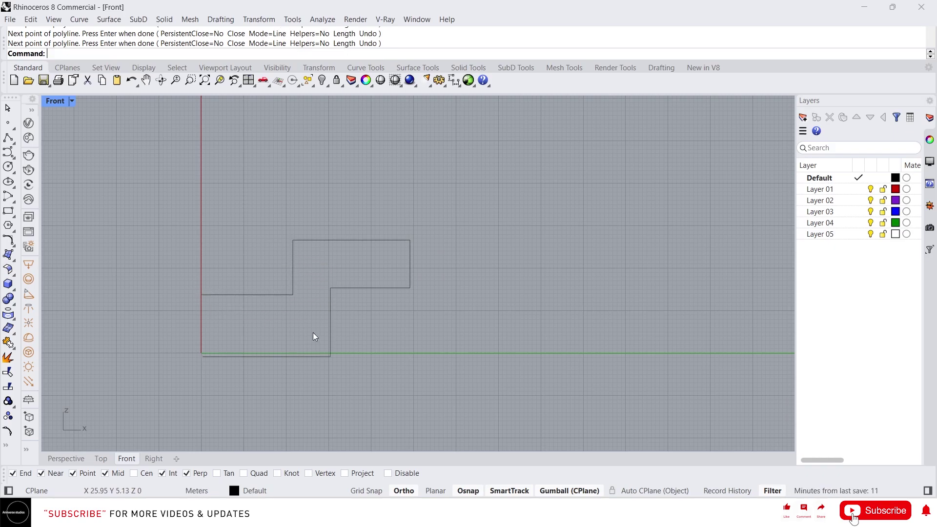
Step: Fillet the profile's lower inner corner, where the vertical riser meets the overhang's underside, with radius 6
{"action": "type", "text": "f"}
{"action": "key", "text": "Return"}
{"action": "left_click", "coordinate": [349, 288]}
{"action": "left_click", "coordinate": [331, 300]}
Step: Try a radius 6 fillet on the upper outer corner of the profile's overhang
{"action": "key", "text": "Return"}
{"action": "left_click", "coordinate": [408, 273]}
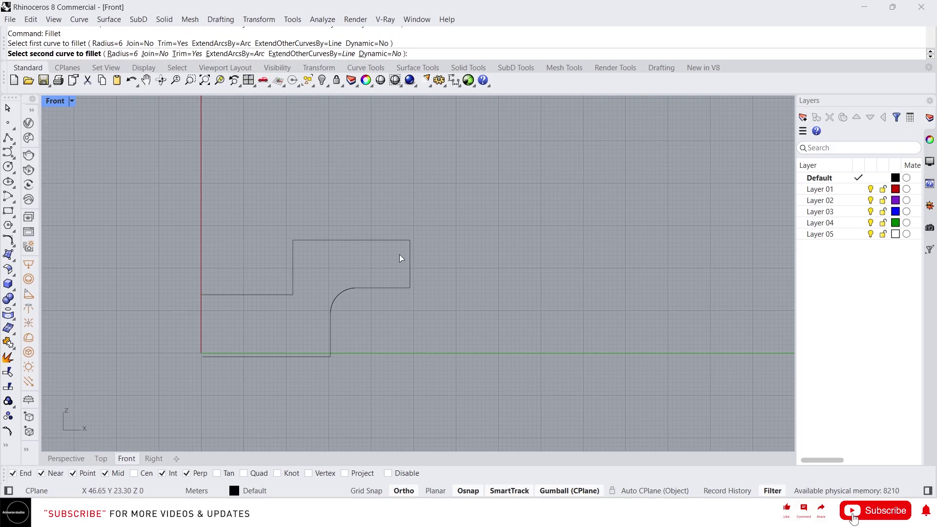
{"action": "left_click", "coordinate": [381, 241]}
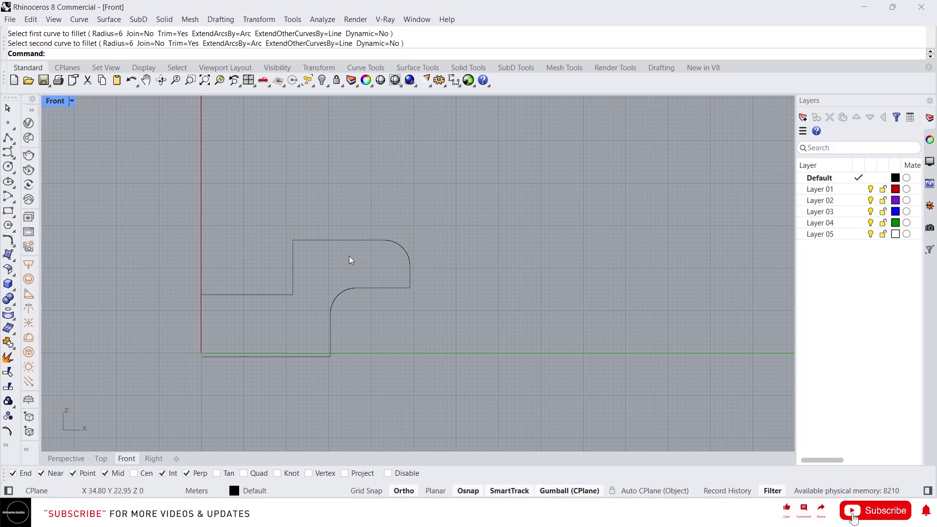
{"action": "key", "text": "ctrl+z"}
Step: Fillet the profile's upper inner corner, between the short top ledge and the upper riser, with radius 6
{"action": "key", "text": "Return"}
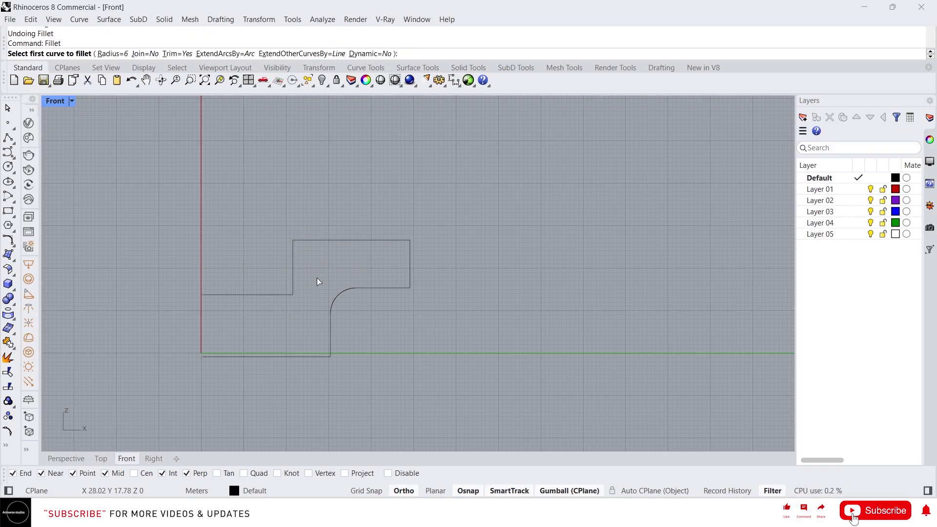
{"action": "left_click", "coordinate": [293, 267]}
{"action": "left_click", "coordinate": [276, 295]}
Step: Fillet the corner between the upper riser and the profile's highest edge with radius 2
{"action": "right_click_drag", "start_coordinate": [314, 273], "coordinate": [336, 257]}
{"action": "type", "text": "f"}
{"action": "key", "text": "Return"}
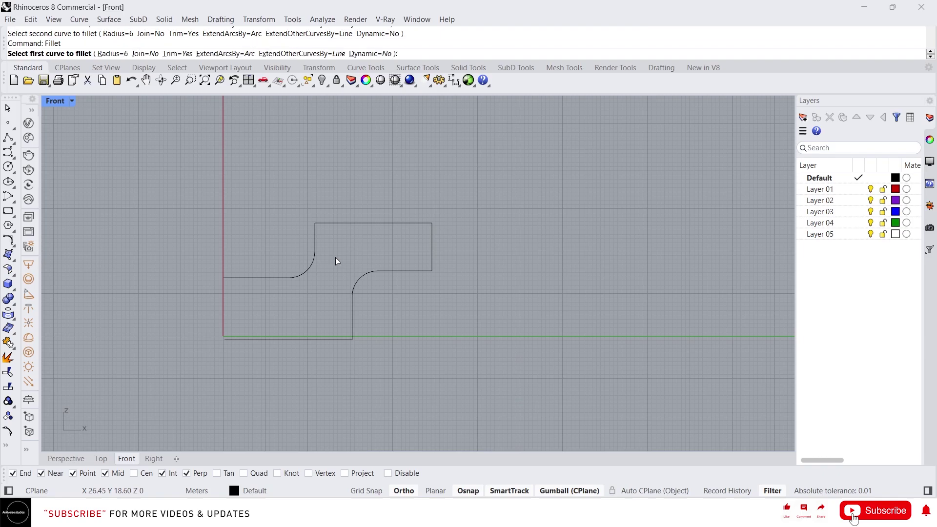
{"action": "type", "text": "2"}
{"action": "key", "text": "Return"}
{"action": "left_click", "coordinate": [314, 239]}
{"action": "left_click", "coordinate": [335, 223]}
Step: Join all the profile segments and fillet arcs into one open curve
{"action": "scroll", "coordinate": [395, 256], "scroll_direction": "down", "scroll_amount": 10}
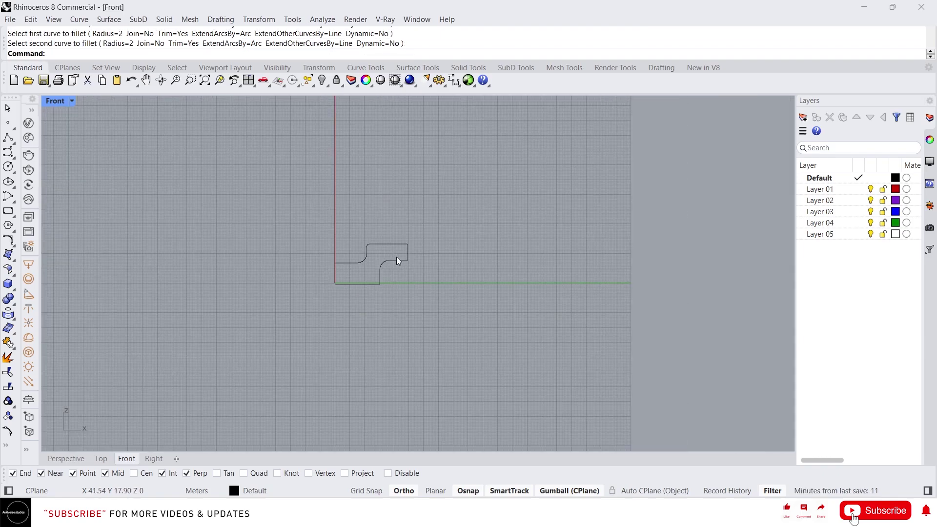
{"action": "left_click_drag", "start_coordinate": [435, 307], "coordinate": [271, 218]}
{"action": "key", "text": "ctrl+j"}
{"action": "scroll", "coordinate": [347, 253], "scroll_direction": "up", "scroll_amount": 5}
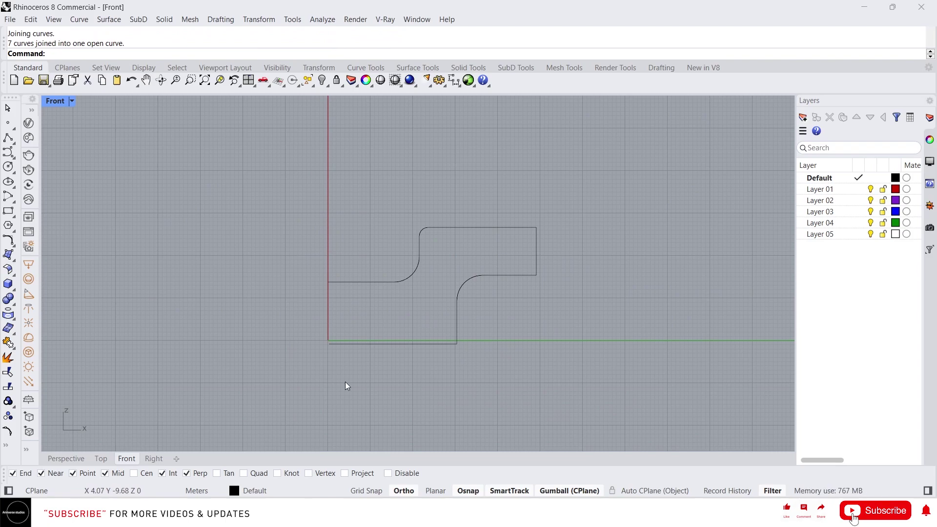
Step: Draw a vertical axis line about 41 m long upward from the start of the profile's base, and select it
{"action": "type", "text": "L"}
{"action": "key", "text": "Return"}
{"action": "left_click", "coordinate": [328, 344]}
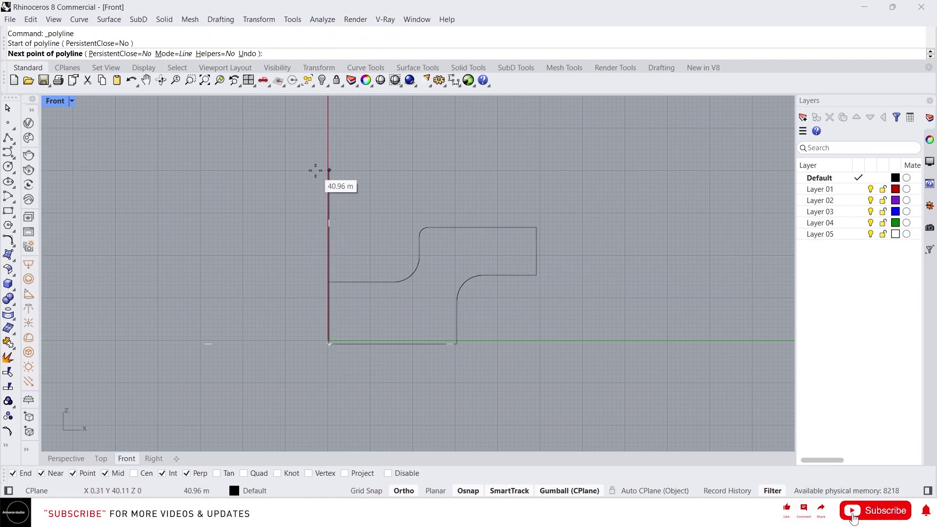
{"action": "left_click", "coordinate": [329, 170]}
{"action": "key", "text": "Return"}
{"action": "left_click", "coordinate": [329, 230]}
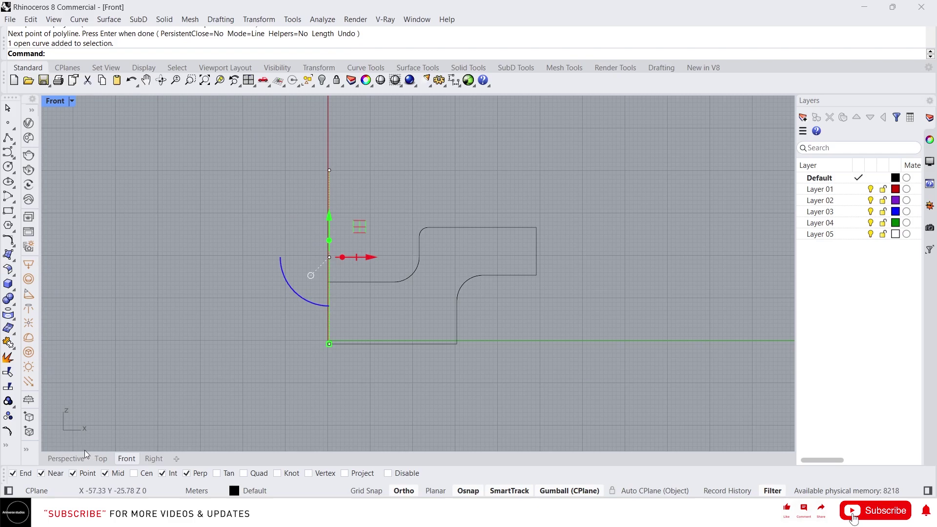
Step: Switch to the Perspective view with the profile and axis line in sight, and clear the selection
{"action": "left_click", "coordinate": [73, 458]}
{"action": "right_click_drag", "start_coordinate": [418, 294], "coordinate": [355, 248]}
{"action": "scroll", "coordinate": [399, 273], "scroll_direction": "down", "scroll_amount": 4}
{"action": "left_click_drag", "start_coordinate": [447, 311], "coordinate": [400, 293]}
{"action": "right_click_drag", "start_coordinate": [400, 293], "coordinate": [374, 255]}
{"action": "left_click_drag", "start_coordinate": [374, 255], "coordinate": [214, 208]}
{"action": "key", "text": "Escape"}
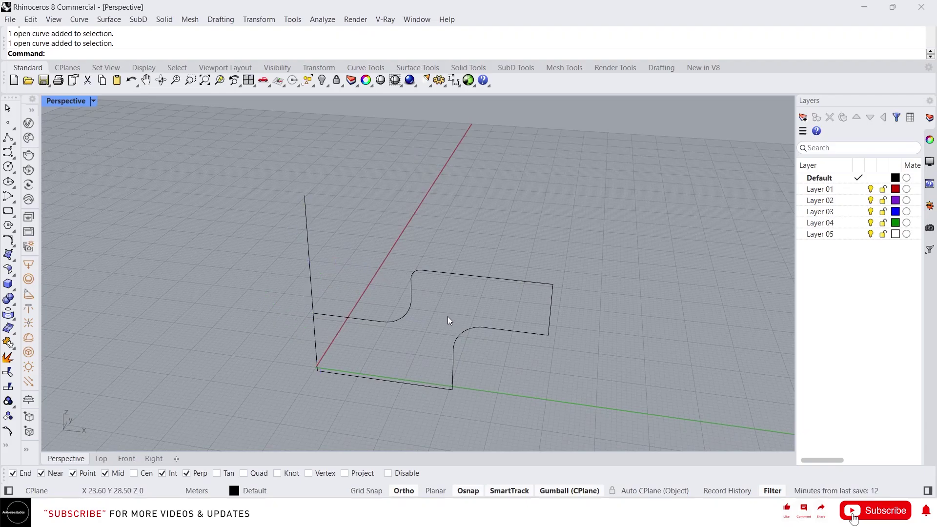
{"action": "type", "text": "Revv"}
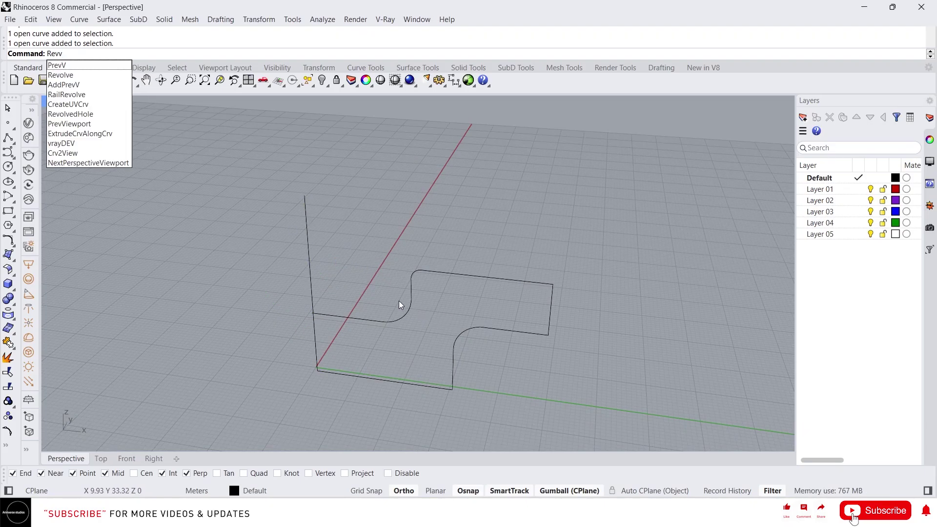
{"action": "key", "text": "Down"}
{"action": "key", "text": "Down"}
{"action": "key", "text": "Return"}
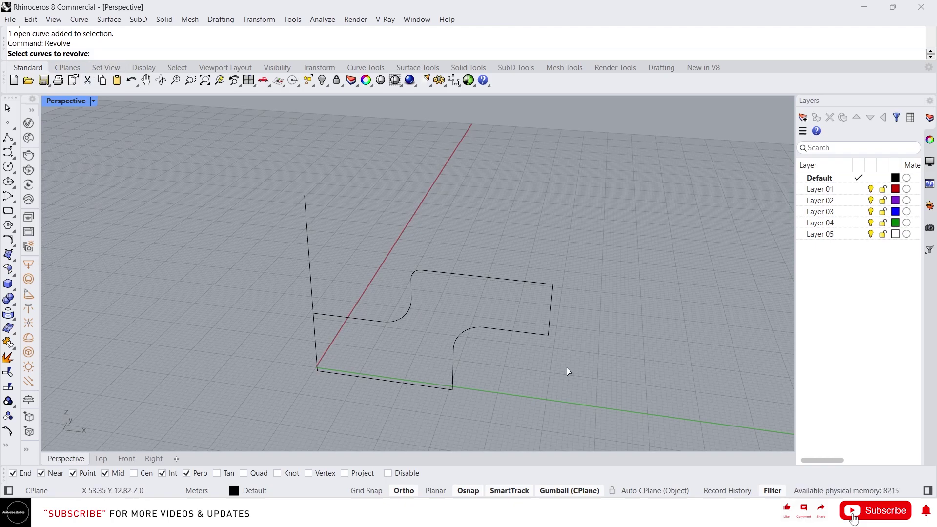
{"action": "left_click", "coordinate": [456, 319]}
{"action": "right_click_drag", "start_coordinate": [476, 327], "coordinate": [491, 328]}
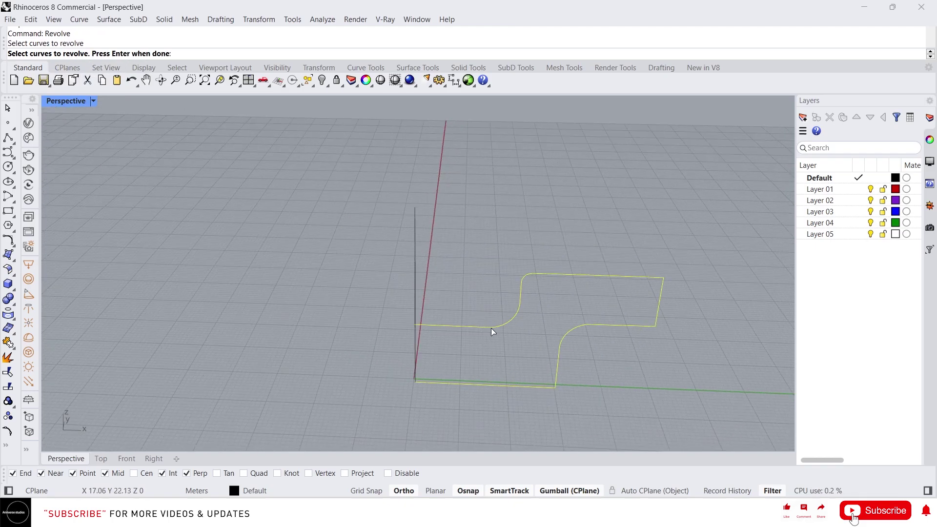
{"action": "key", "text": "Return"}
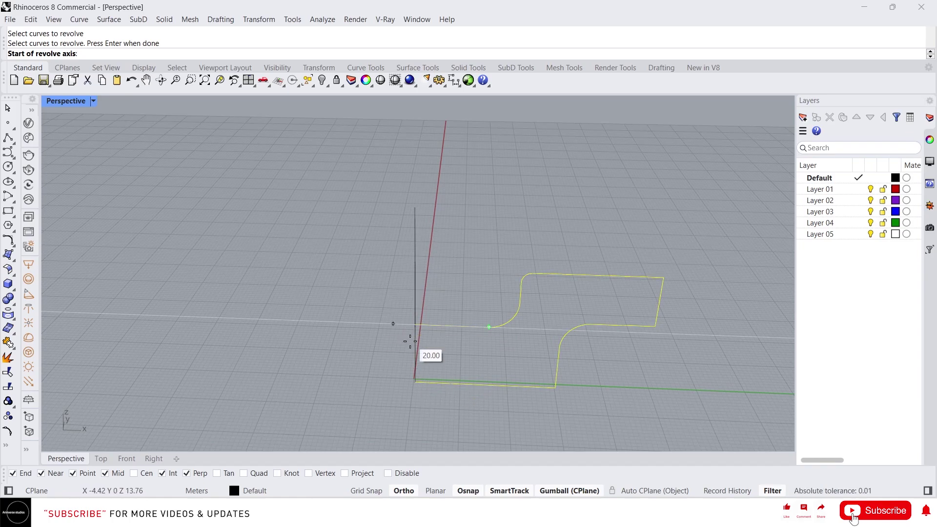
{"action": "left_click", "coordinate": [415, 380]}
{"action": "key", "text": "Escape"}
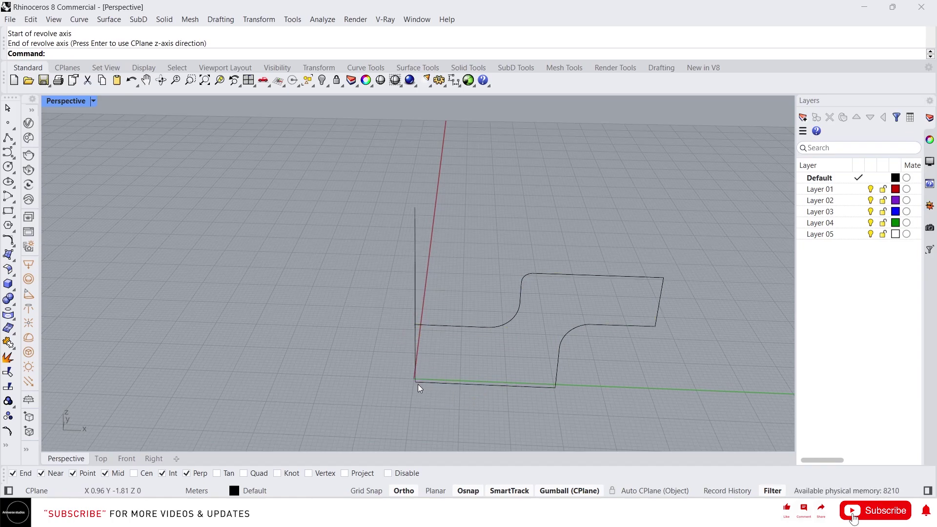
Step: Start a Revolve of the joined profile curve, using the vertical line's lower and upper ends as axis and a start angle of 0
{"action": "key", "text": "Return"}
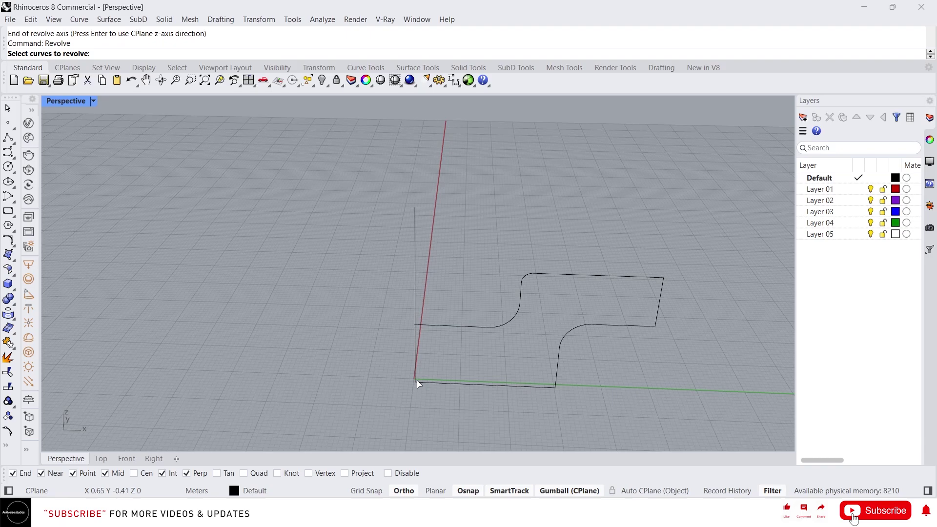
{"action": "left_click", "coordinate": [458, 326]}
{"action": "key", "text": "Return"}
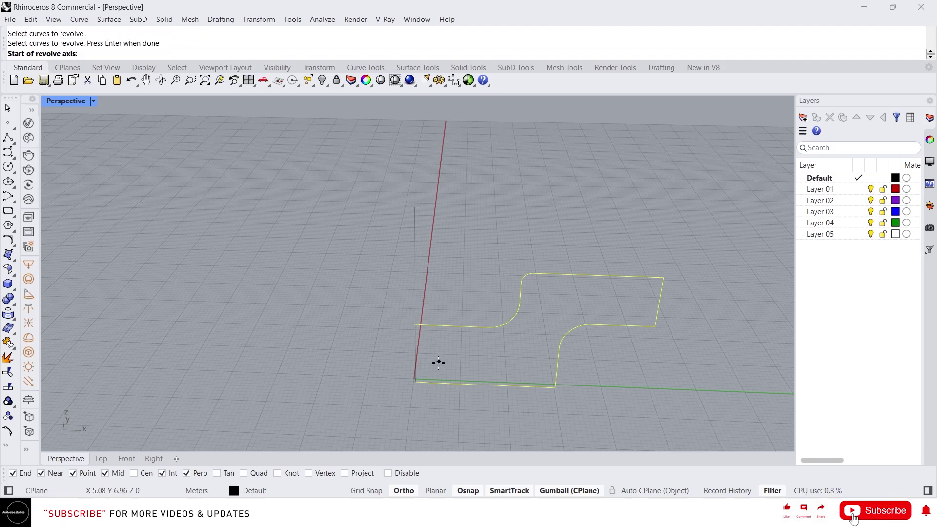
{"action": "left_click", "coordinate": [415, 380]}
{"action": "left_click", "coordinate": [416, 209]}
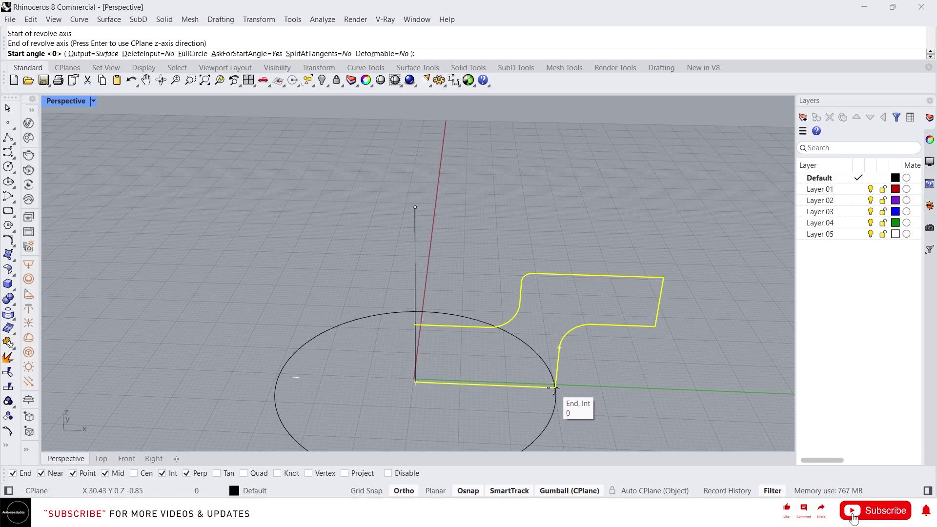
{"action": "scroll", "coordinate": [531, 360], "scroll_direction": "down", "scroll_amount": 3}
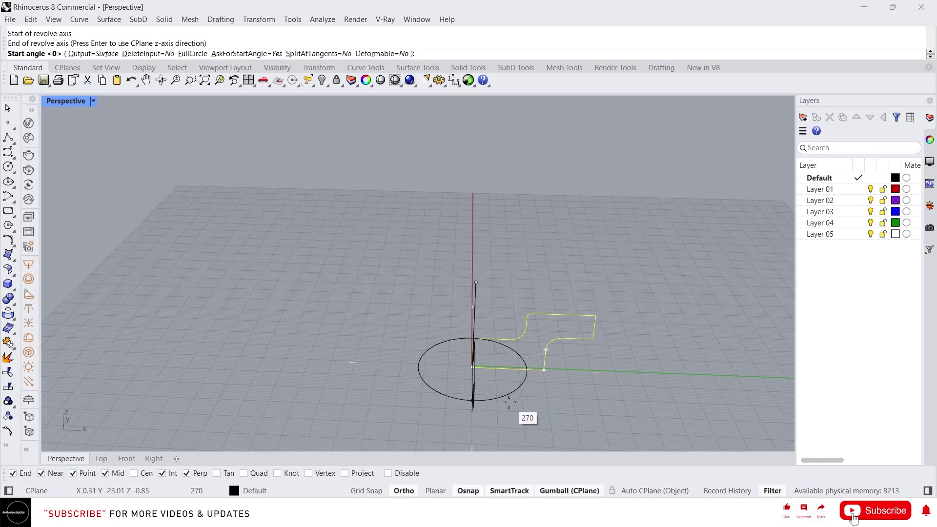
{"action": "left_click", "coordinate": [544, 370]}
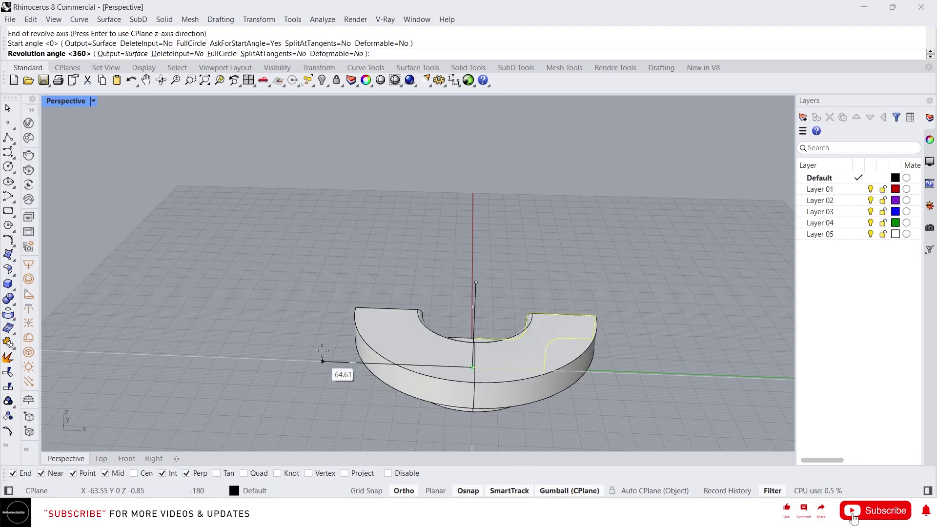
Step: Turn Ortho off, preview partial revolutions from several angles, and complete the Revolve with a 360-degree angle
{"action": "right_click_drag", "start_coordinate": [432, 308], "coordinate": [353, 308]}
{"action": "key", "text": "F8"}
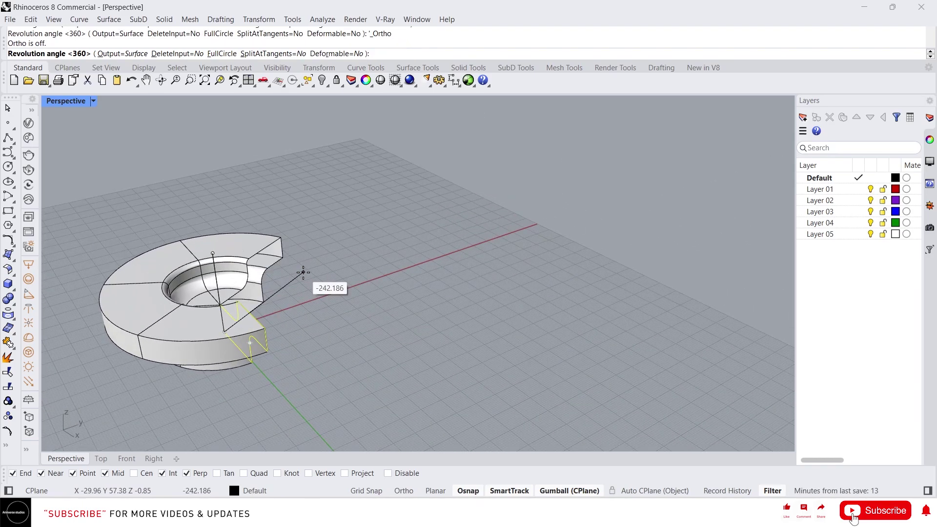
{"action": "scroll", "coordinate": [318, 270], "scroll_direction": "down", "scroll_amount": 4}
{"action": "right_click_drag", "start_coordinate": [318, 272], "coordinate": [234, 256]}
{"action": "scroll", "coordinate": [200, 251], "scroll_direction": "up", "scroll_amount": 9}
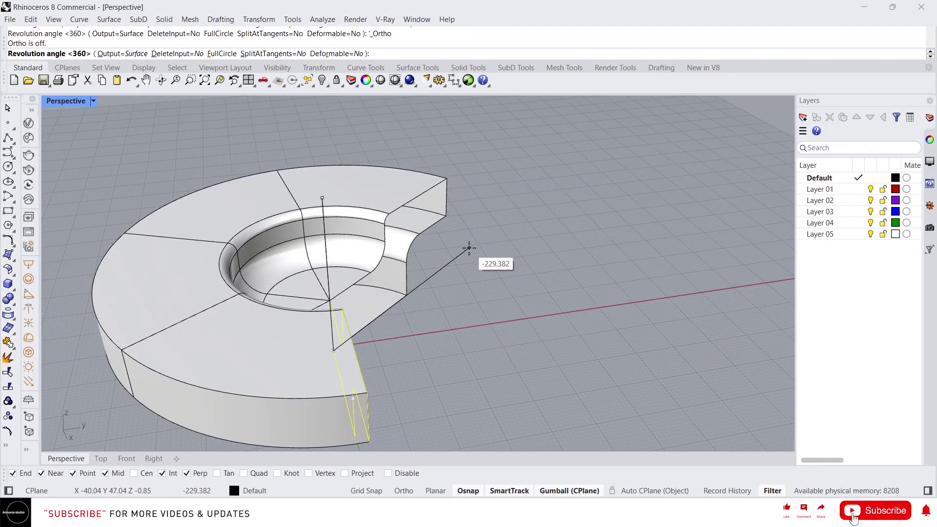
{"action": "scroll", "coordinate": [468, 249], "scroll_direction": "down", "scroll_amount": 3}
{"action": "right_click_drag", "start_coordinate": [464, 254], "coordinate": [382, 259]}
{"action": "scroll", "coordinate": [460, 272], "scroll_direction": "down", "scroll_amount": 5}
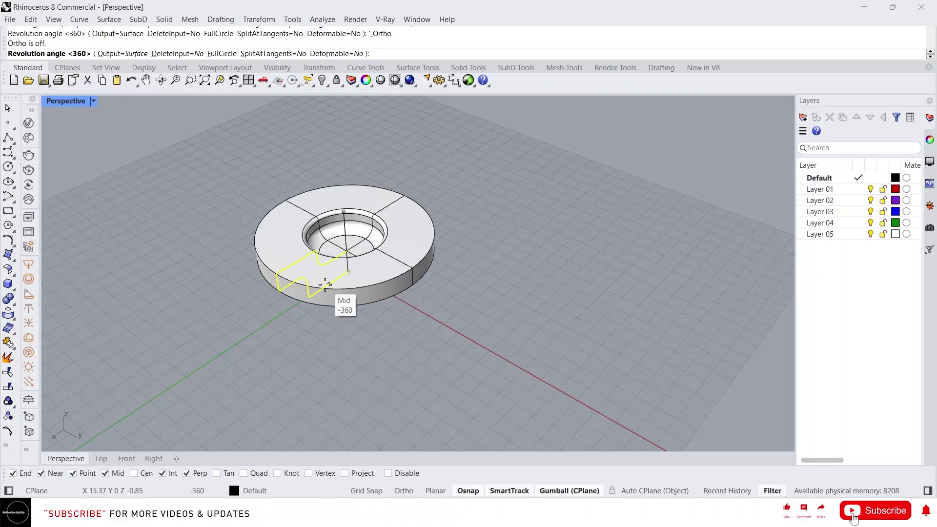
{"action": "scroll", "coordinate": [331, 285], "scroll_direction": "up", "scroll_amount": 10}
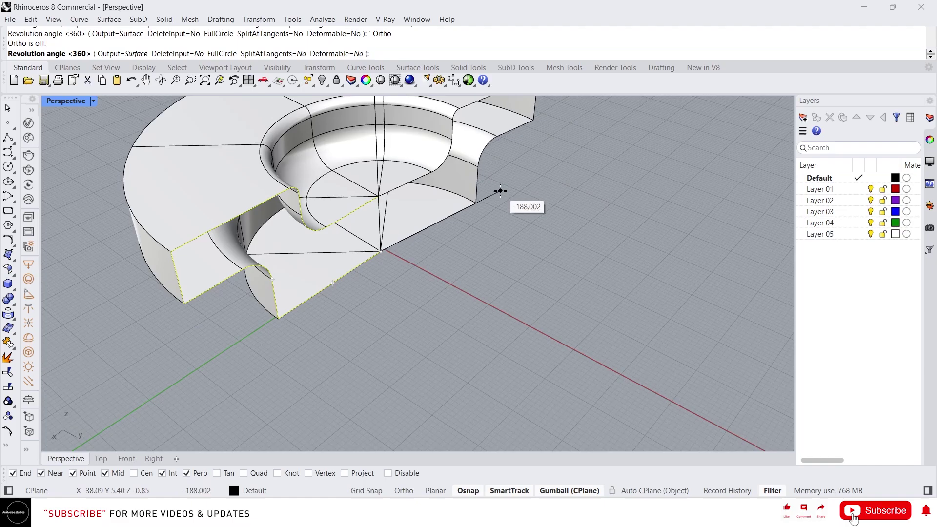
{"action": "type", "text": "360"}
{"action": "key", "text": "Return"}
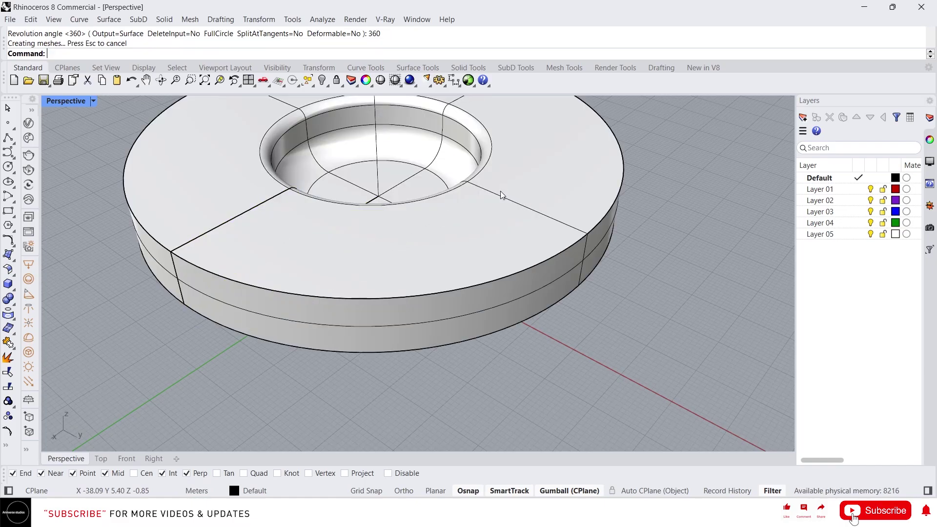
Step: Move the revolved disc about 132 m in the negative X direction, away from its profile, and deselect it
{"action": "left_click", "coordinate": [494, 197]}
{"action": "right_click_drag", "start_coordinate": [494, 197], "coordinate": [532, 192]}
{"action": "scroll", "coordinate": [505, 286], "scroll_direction": "down", "scroll_amount": 7}
{"action": "scroll", "coordinate": [507, 227], "scroll_direction": "up", "scroll_amount": 8}
{"action": "scroll", "coordinate": [496, 272], "scroll_direction": "down", "scroll_amount": 5}
{"action": "right_click_drag", "start_coordinate": [496, 271], "coordinate": [520, 300]}
{"action": "left_click_drag", "start_coordinate": [490, 304], "coordinate": [247, 278]}
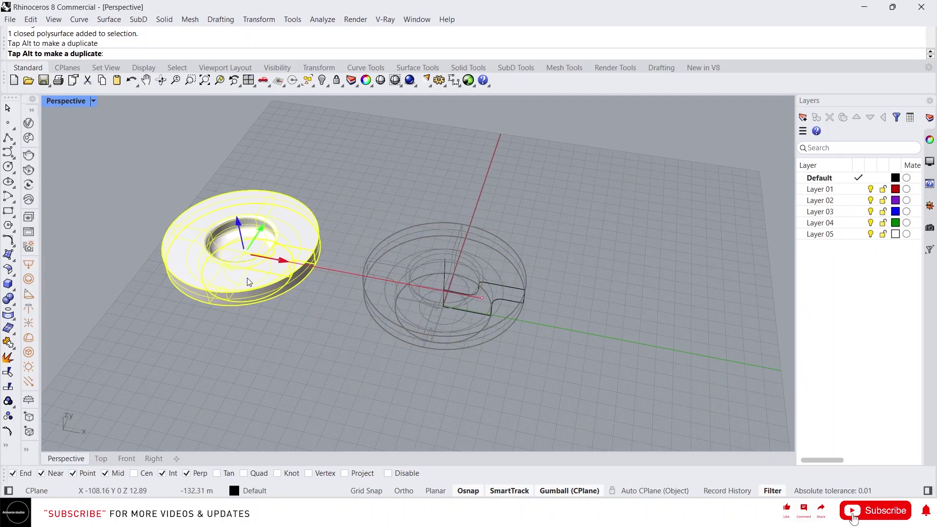
{"action": "scroll", "coordinate": [254, 302], "scroll_direction": "up", "scroll_amount": 4}
{"action": "left_click", "coordinate": [400, 311]}
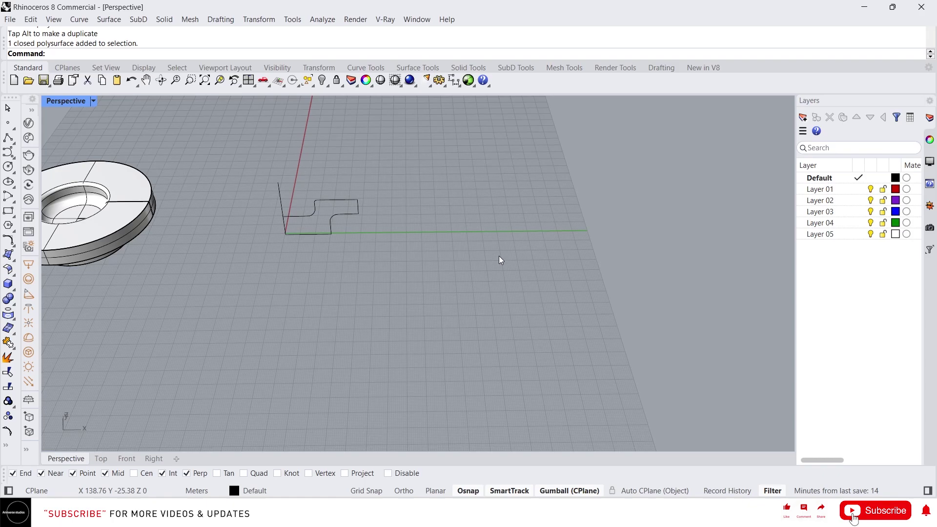
{"action": "type", "text": "Rail"}
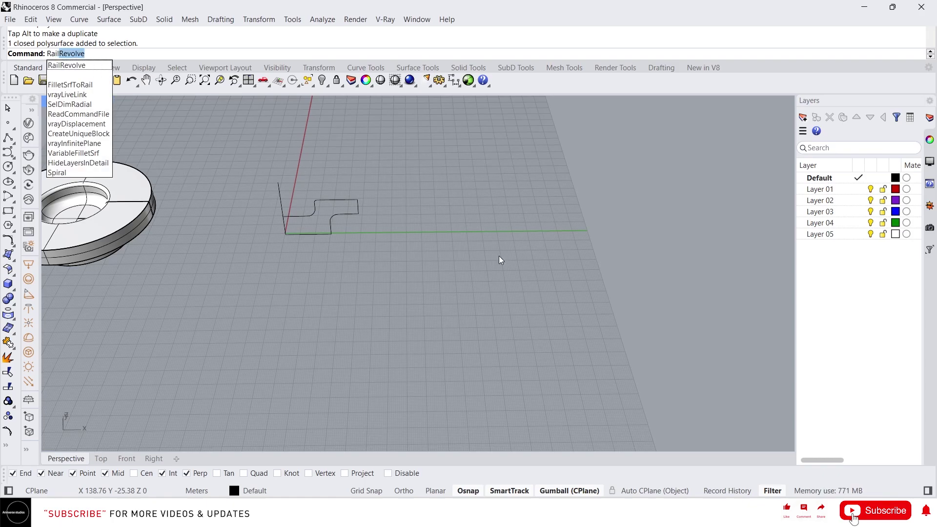
{"action": "key", "text": "Escape"}
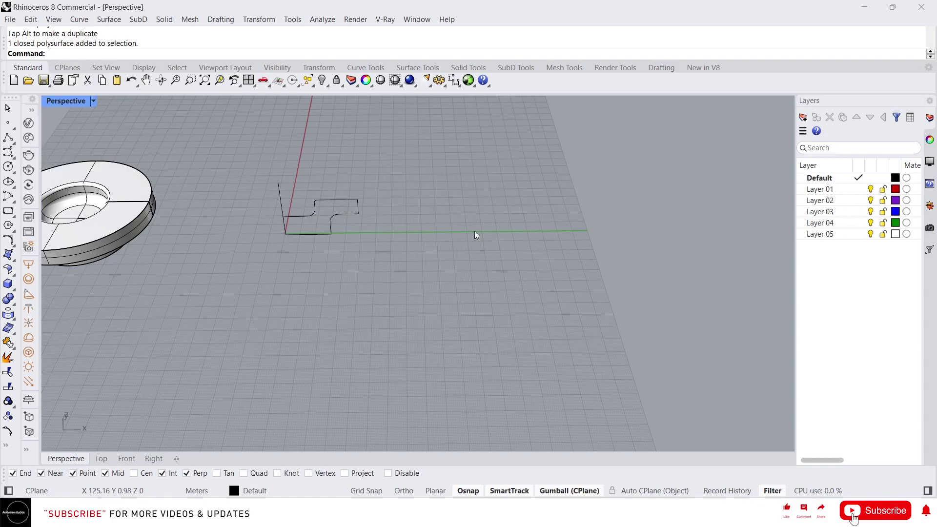
{"action": "scroll", "coordinate": [458, 285], "scroll_direction": "down", "scroll_amount": 2}
{"action": "right_click_drag", "start_coordinate": [457, 285], "coordinate": [457, 246]}
{"action": "scroll", "coordinate": [458, 246], "scroll_direction": "up", "scroll_amount": 3}
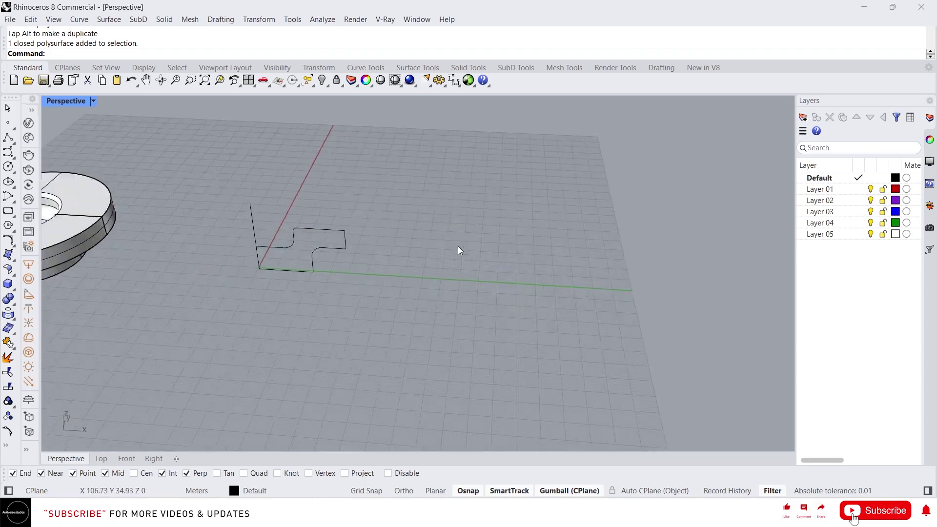
{"action": "scroll", "coordinate": [458, 246], "scroll_direction": "up", "scroll_amount": 2}
Step: In the Front view, draw a vertical axis line about 39 m long upward from the X axis beyond the stepped profile, with Ortho on
{"action": "left_click", "coordinate": [126, 459]}
{"action": "type", "text": "l"}
{"action": "key", "text": "Return"}
{"action": "left_click", "coordinate": [451, 343]}
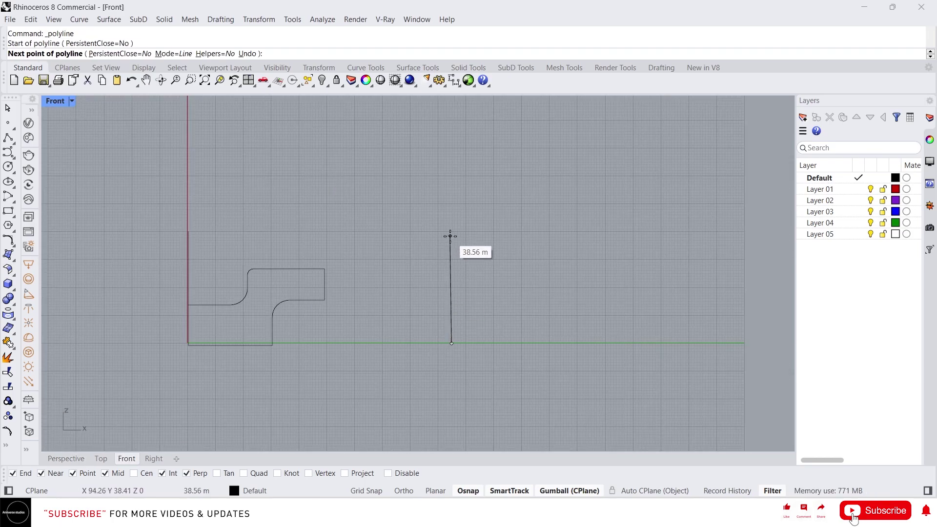
{"action": "key", "text": "F8"}
{"action": "left_click", "coordinate": [450, 236]}
{"action": "key", "text": "Return"}
Step: Draw an interpolated S-shaped vase profile beside the new axis line, bulging outward near its base
{"action": "scroll", "coordinate": [461, 280], "scroll_direction": "up", "scroll_amount": 4}
{"action": "middle_click", "coordinate": [462, 289]}
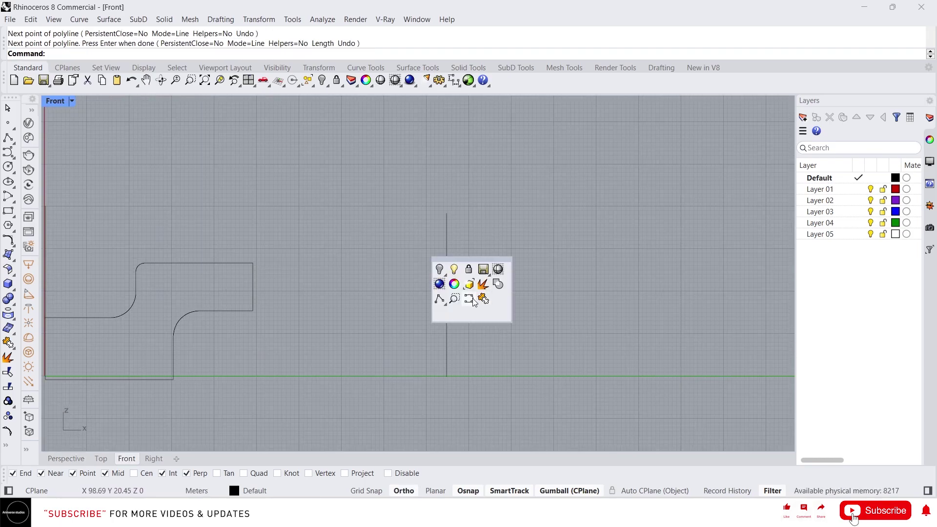
{"action": "left_click", "coordinate": [472, 299]}
{"action": "left_click", "coordinate": [468, 217]}
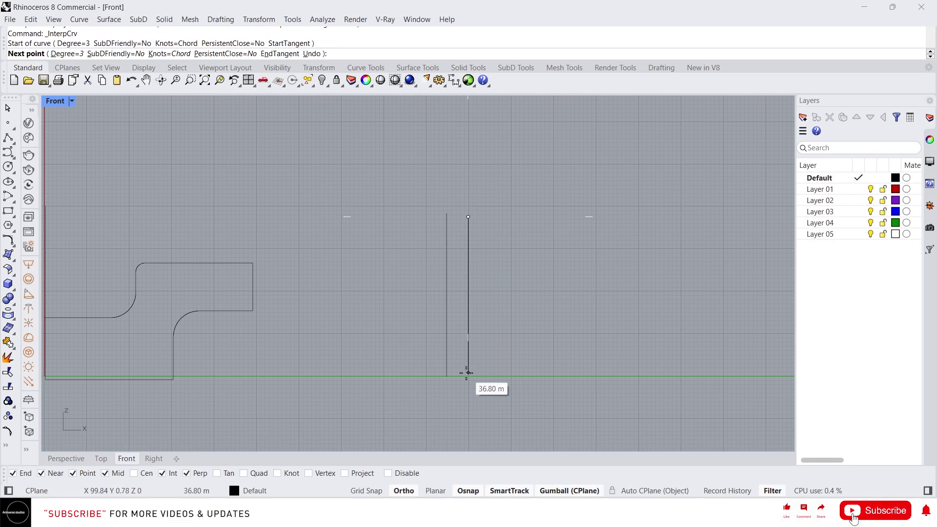
{"action": "left_click", "coordinate": [468, 373]}
{"action": "key", "text": "Return"}
{"action": "left_click", "coordinate": [468, 346]}
Step: Show the control points of the vase profile and axis line, move both upper end points upward, and return to the Perspective view
{"action": "left_click_drag", "start_coordinate": [380, 284], "coordinate": [562, 331]}
{"action": "scroll", "coordinate": [472, 366], "scroll_direction": "up", "scroll_amount": 2}
{"action": "key", "text": "F10"}
{"action": "left_click_drag", "start_coordinate": [401, 195], "coordinate": [478, 172]}
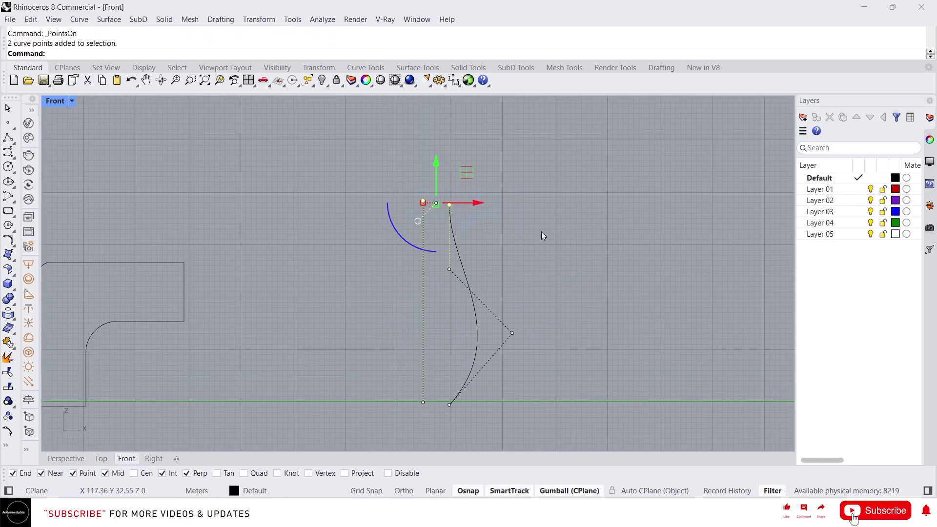
{"action": "scroll", "coordinate": [500, 270], "scroll_direction": "down", "scroll_amount": 10}
{"action": "right_click_drag", "start_coordinate": [527, 232], "coordinate": [512, 277]}
{"action": "left_click", "coordinate": [65, 458]}
{"action": "key", "text": "Escape"}
{"action": "key", "text": "Escape"}
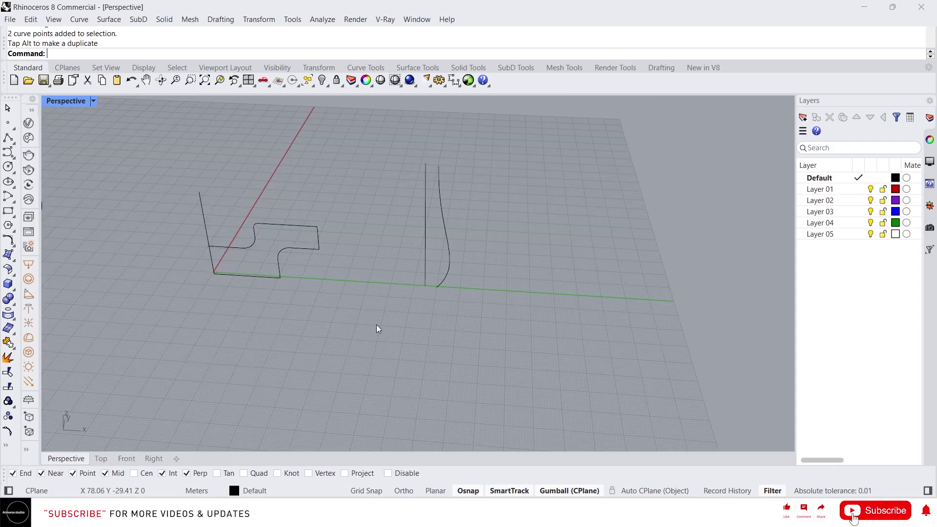
Step: Revolve the S-shaped profile a full 360 degrees around the new vertical axis line, starting at angle 0
{"action": "left_click", "coordinate": [450, 260]}
{"action": "right_click_drag", "start_coordinate": [453, 259], "coordinate": [490, 250]}
{"action": "scroll", "coordinate": [434, 259], "scroll_direction": "up", "scroll_amount": 5}
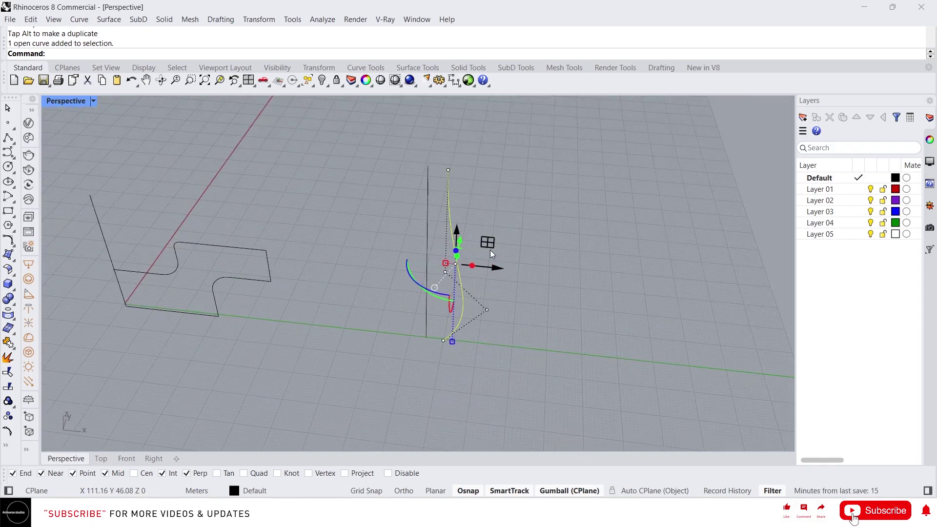
{"action": "scroll", "coordinate": [490, 249], "scroll_direction": "up", "scroll_amount": 2}
{"action": "key", "text": "Escape"}
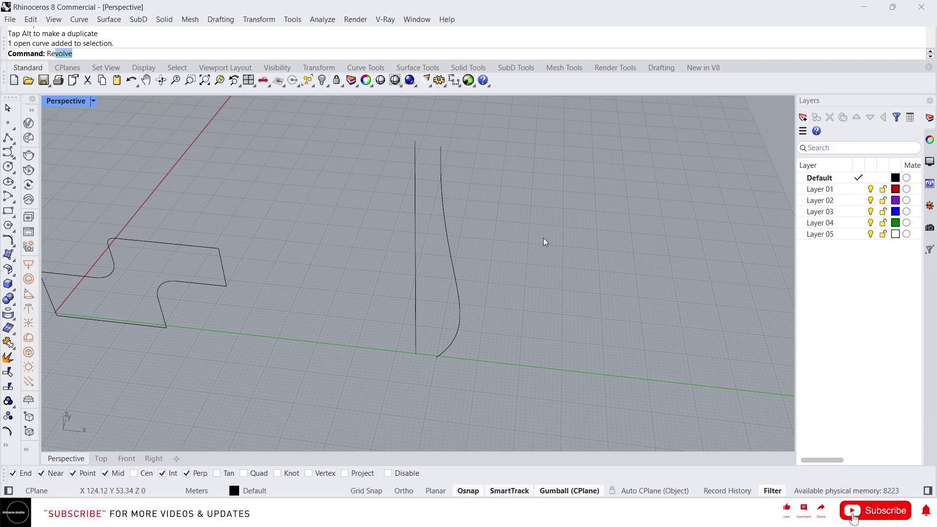
{"action": "key", "text": "Return"}
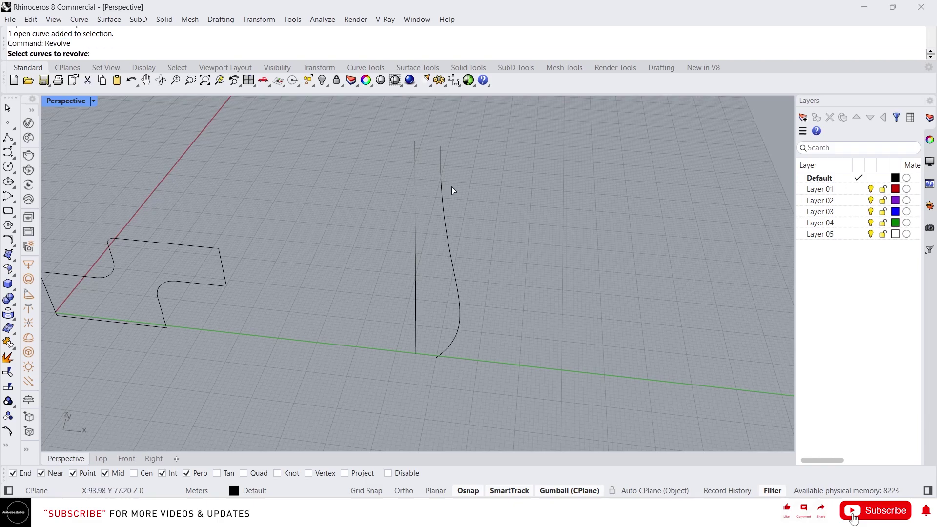
{"action": "left_click", "coordinate": [444, 212]}
{"action": "key", "text": "Return"}
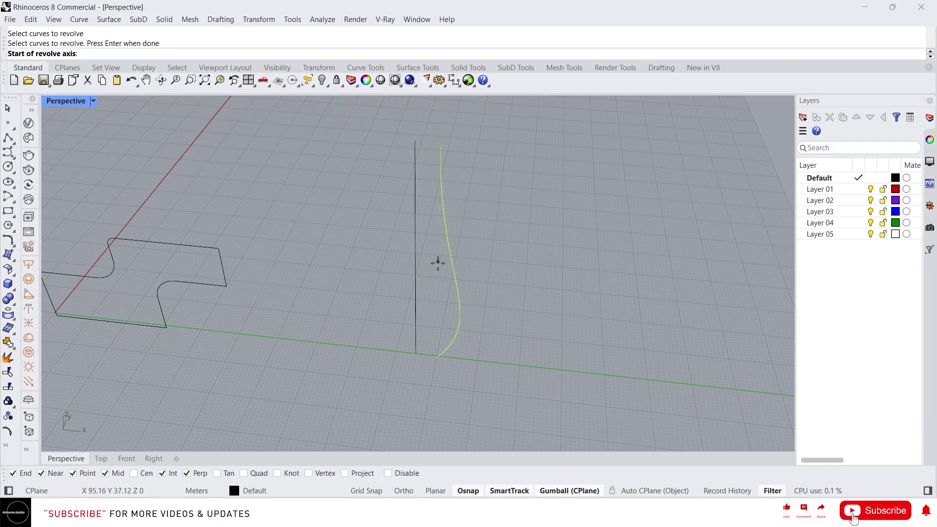
{"action": "left_click", "coordinate": [417, 360]}
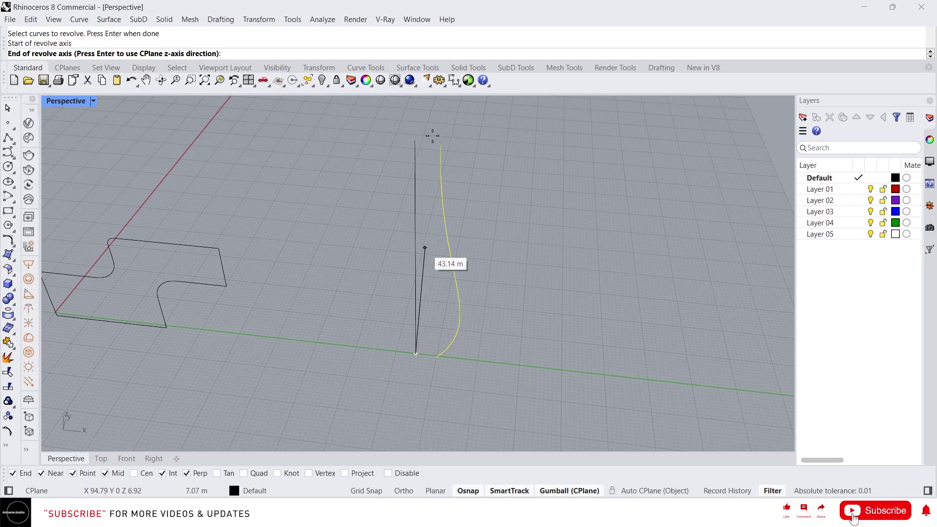
{"action": "left_click", "coordinate": [415, 159]}
{"action": "key", "text": "Return"}
{"action": "key", "text": "Return"}
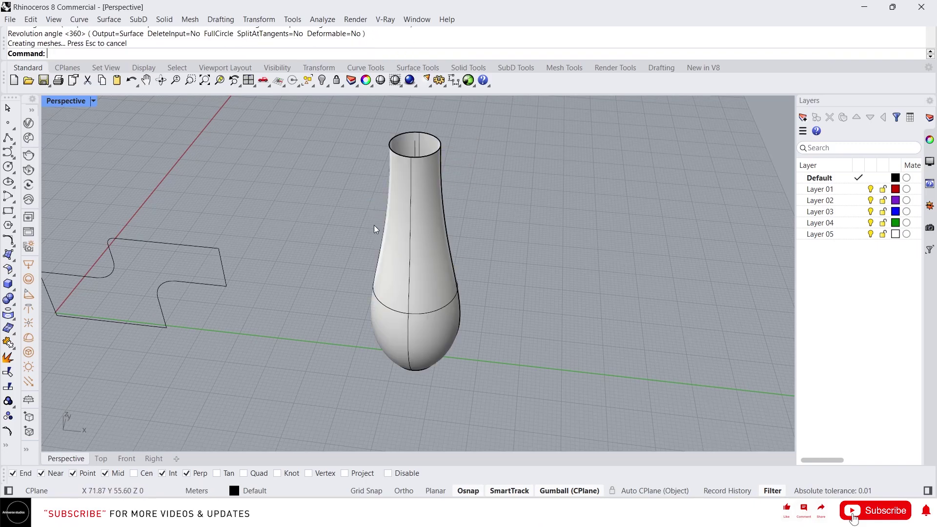
Step: Inspect the vase surface's open base, and move the vase along the X axis clear of its profile and axis line
{"action": "left_click", "coordinate": [440, 264]}
{"action": "right_click_drag", "start_coordinate": [491, 294], "coordinate": [417, 230]}
{"action": "scroll", "coordinate": [424, 288], "scroll_direction": "up", "scroll_amount": 5}
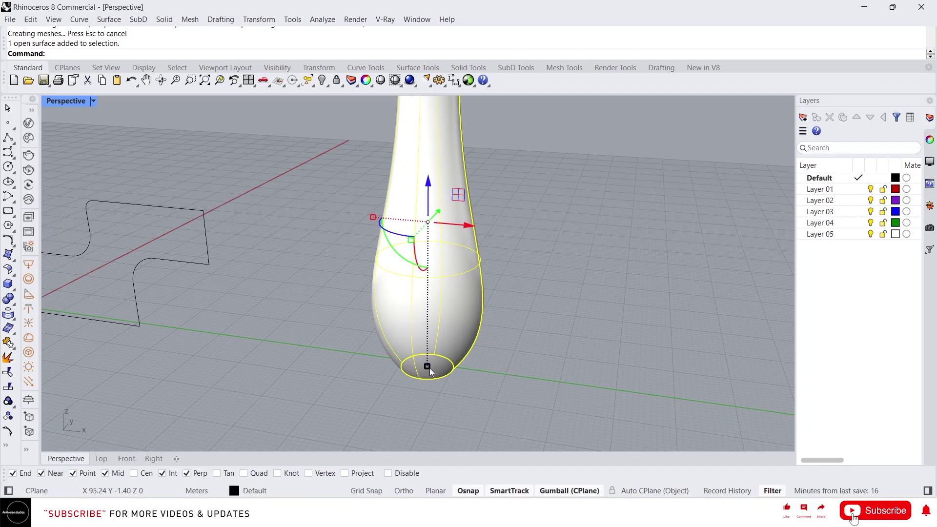
{"action": "right_click_drag", "start_coordinate": [430, 368], "coordinate": [409, 370]}
{"action": "left_click", "coordinate": [409, 370]}
{"action": "scroll", "coordinate": [406, 343], "scroll_direction": "down", "scroll_amount": 8}
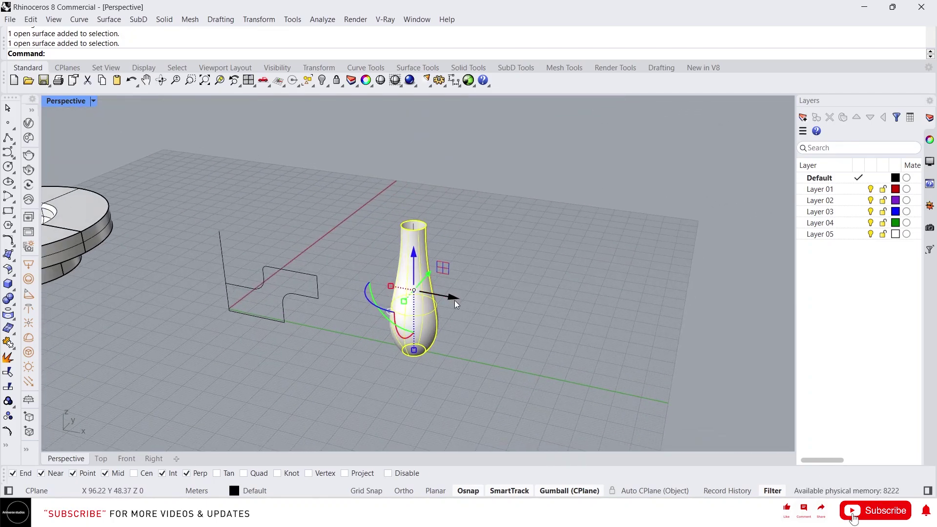
{"action": "left_click_drag", "start_coordinate": [455, 301], "coordinate": [575, 312]}
{"action": "scroll", "coordinate": [417, 356], "scroll_direction": "up", "scroll_amount": 4}
{"action": "type", "text": "RailRevolve"}
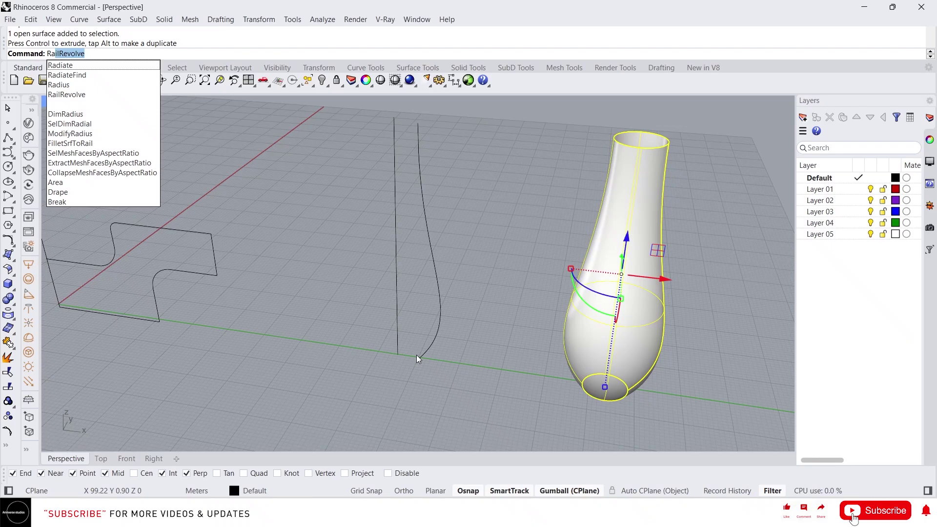
{"action": "key", "text": "Escape"}
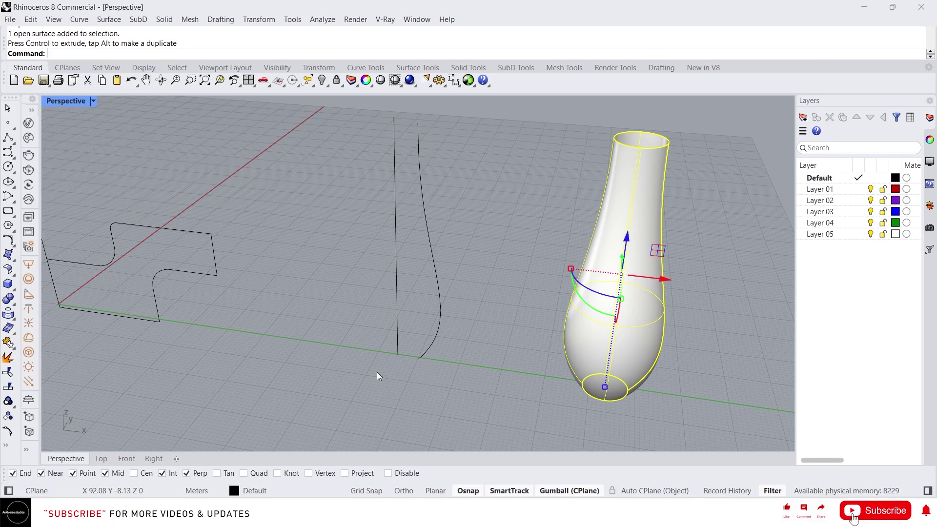
Step: Draw a star polygon with 5 sides centred on the axis line's base, its outer radius about 18.5 m
{"action": "type", "text": "Plo"}
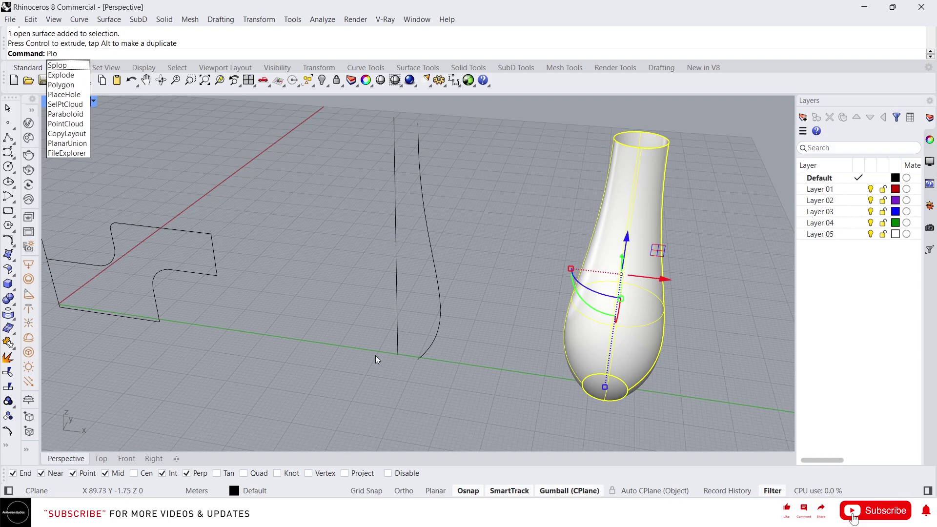
{"action": "key", "text": "BackSpace"}
{"action": "key", "text": "BackSpace"}
{"action": "type", "text": "olyline"}
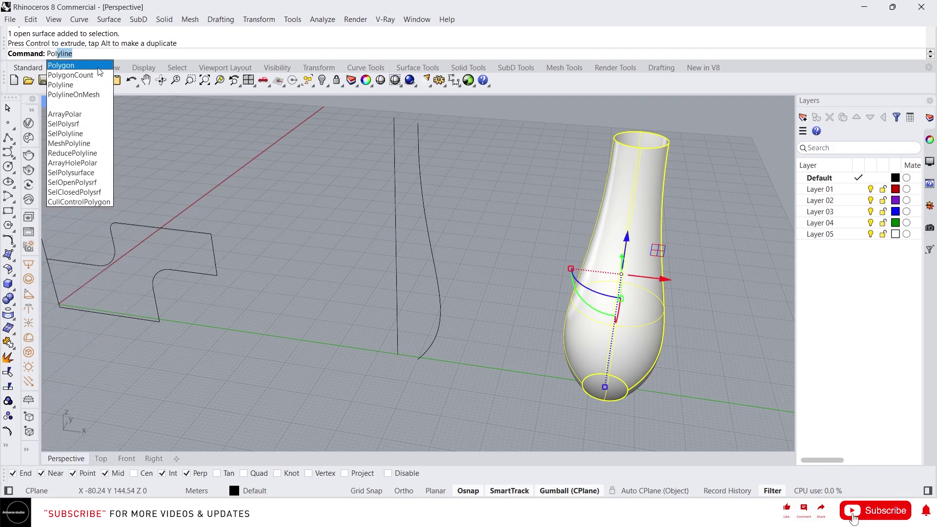
{"action": "left_click", "coordinate": [98, 68]}
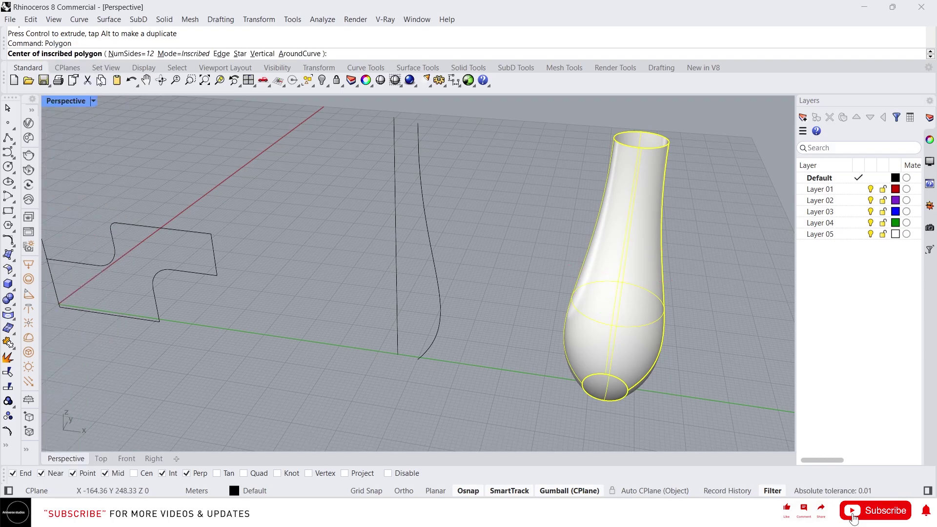
{"action": "left_click", "coordinate": [240, 54]}
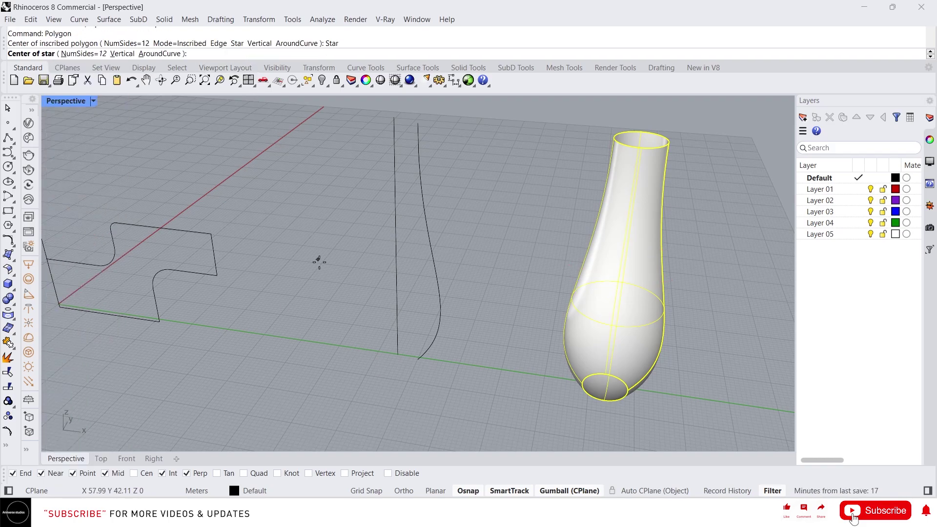
{"action": "left_click", "coordinate": [93, 54]}
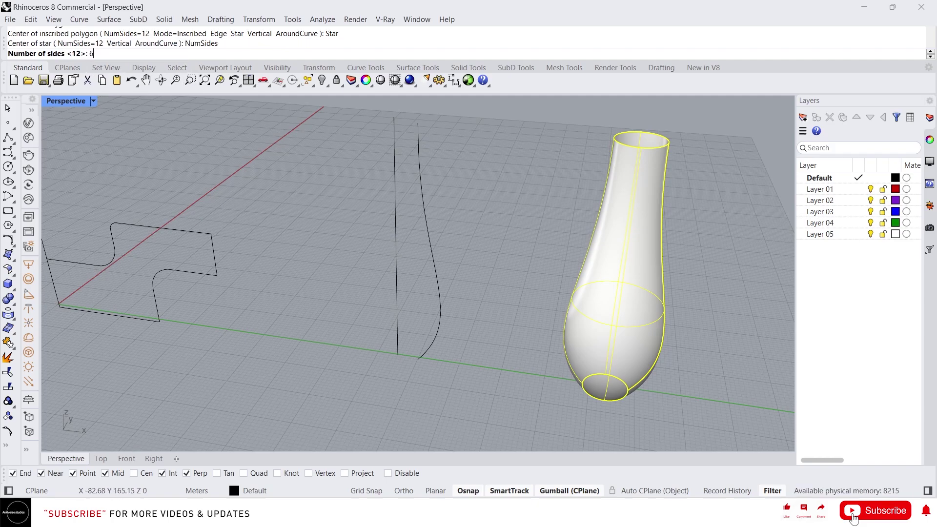
{"action": "type", "text": "5"}
{"action": "key", "text": "Return"}
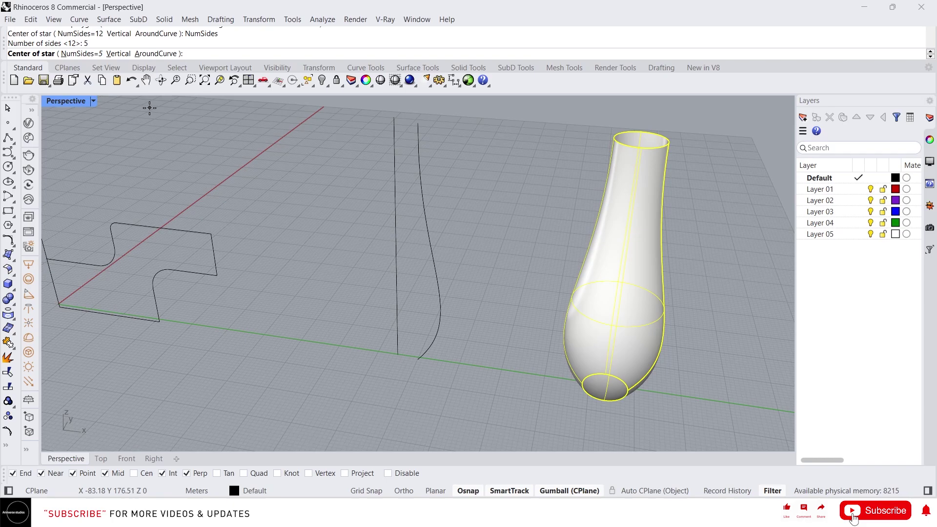
{"action": "left_click", "coordinate": [398, 354]}
{"action": "left_click", "coordinate": [387, 401]}
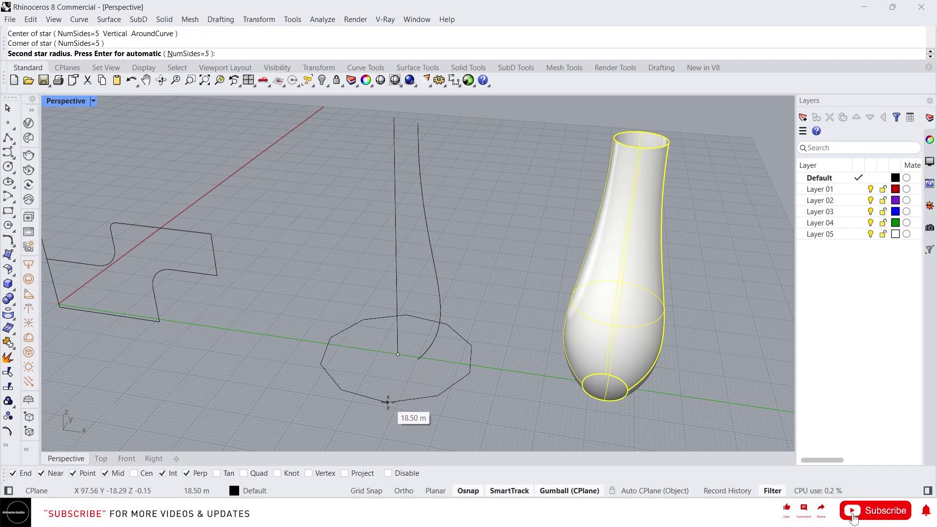
{"action": "left_click", "coordinate": [388, 371]}
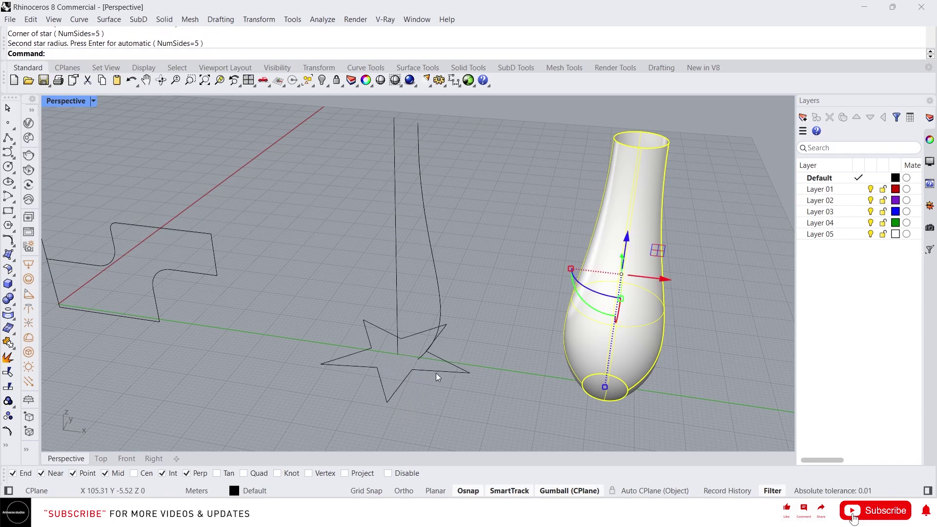
{"action": "right_click_drag", "start_coordinate": [436, 373], "coordinate": [409, 385]}
{"action": "scroll", "coordinate": [440, 384], "scroll_direction": "down", "scroll_amount": 2}
{"action": "scroll", "coordinate": [409, 384], "scroll_direction": "up", "scroll_amount": 4}
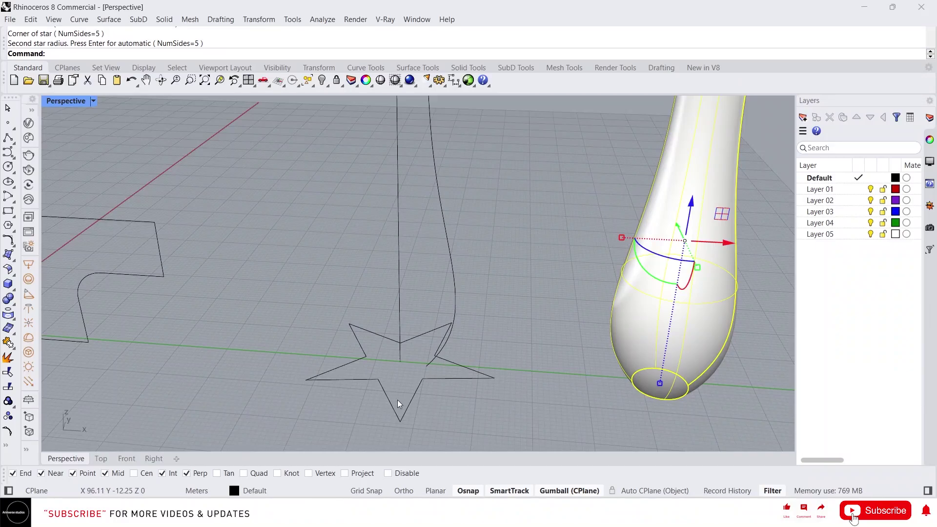
{"action": "type", "text": "Fill"}
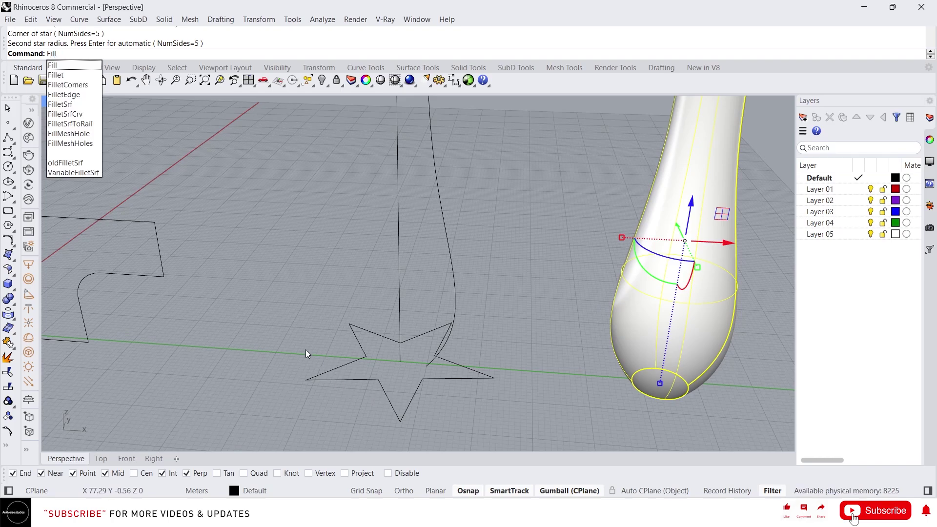
{"action": "key", "text": "Down"}
{"action": "key", "text": "Down"}
{"action": "key", "text": "Down"}
{"action": "key", "text": "Up"}
{"action": "key", "text": "Return"}
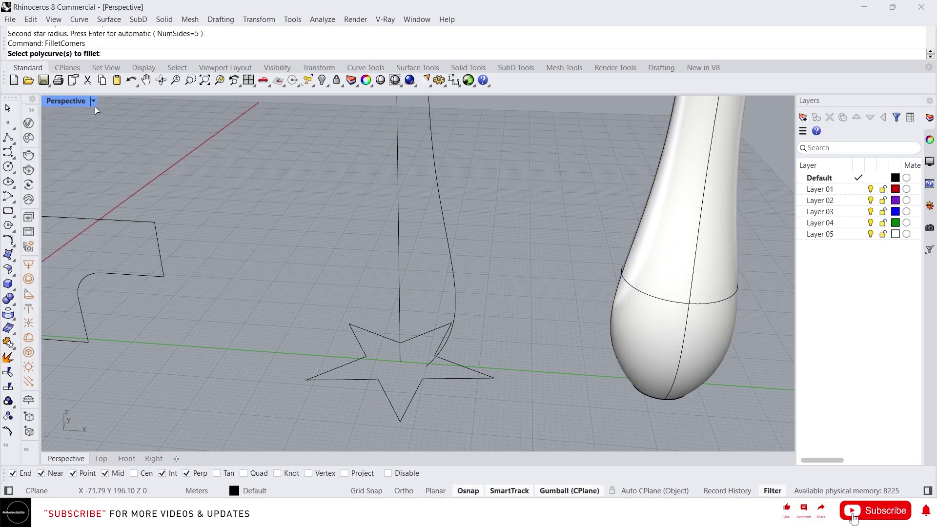
{"action": "left_click", "coordinate": [357, 360]}
{"action": "key", "text": "Return"}
{"action": "type", "text": "8"}
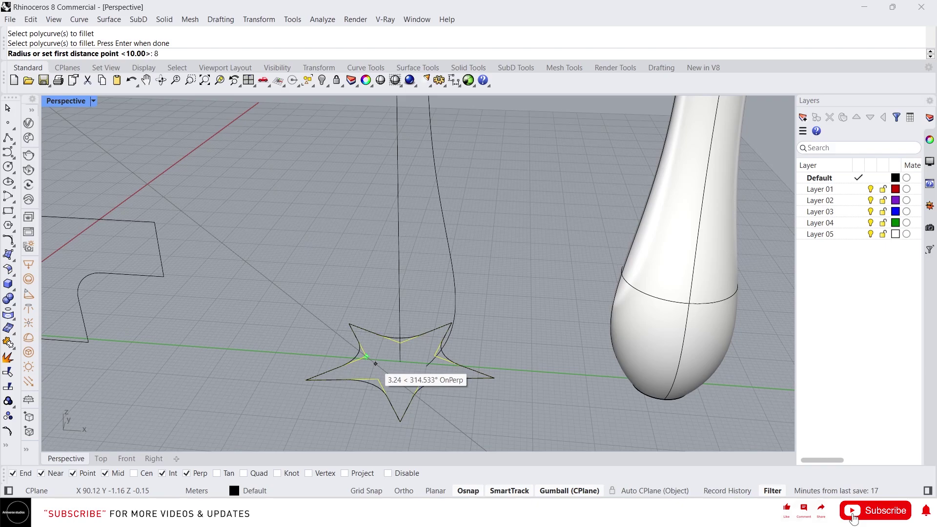
{"action": "key", "text": "BackSpace"}
{"action": "type", "text": "5"}
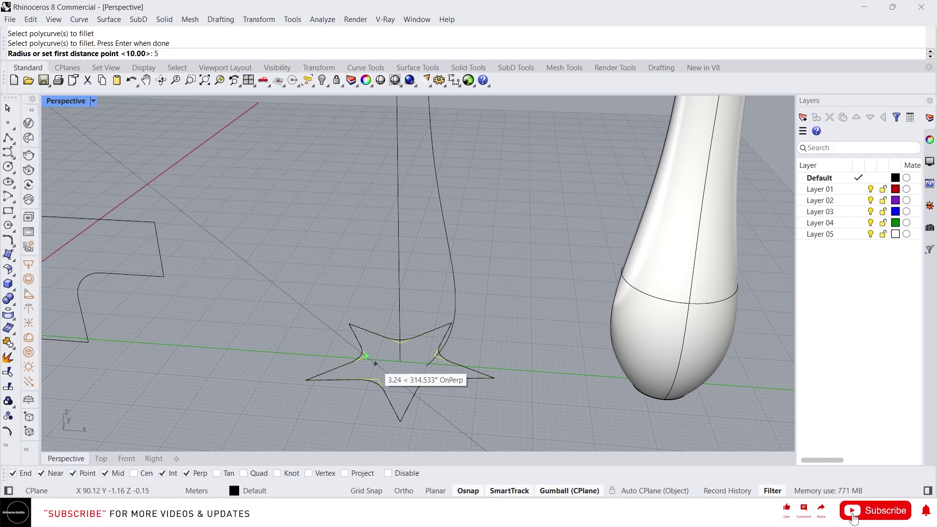
{"action": "key", "text": "BackSpace"}
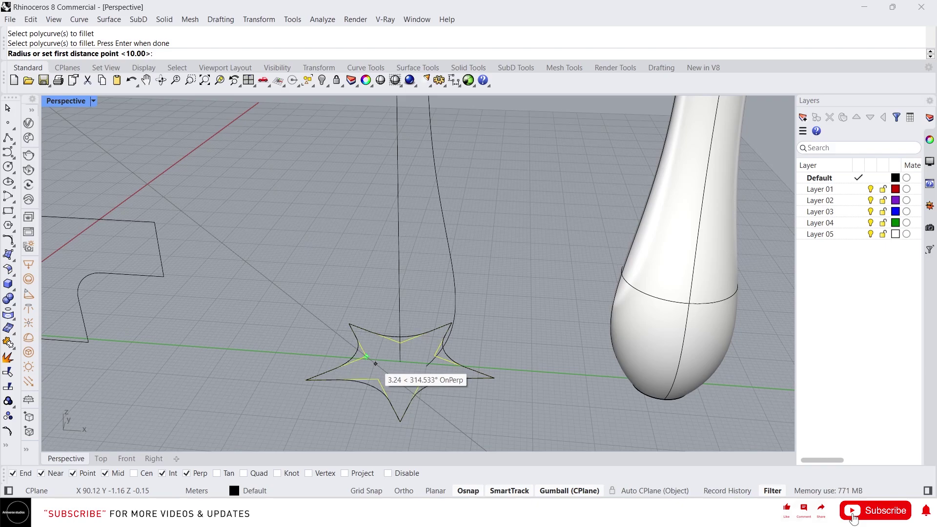
{"action": "right_click_drag", "start_coordinate": [376, 361], "coordinate": [369, 385]}
{"action": "type", "text": "2"}
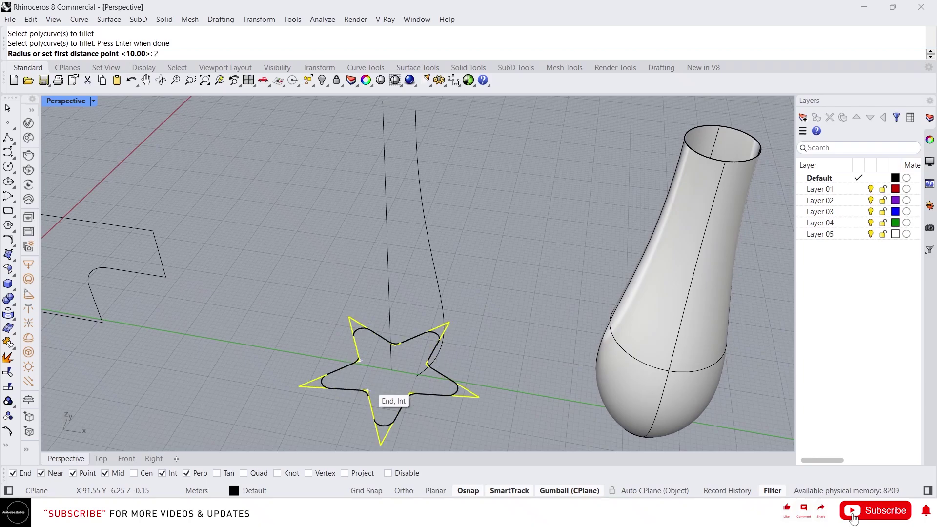
{"action": "key", "text": "Escape"}
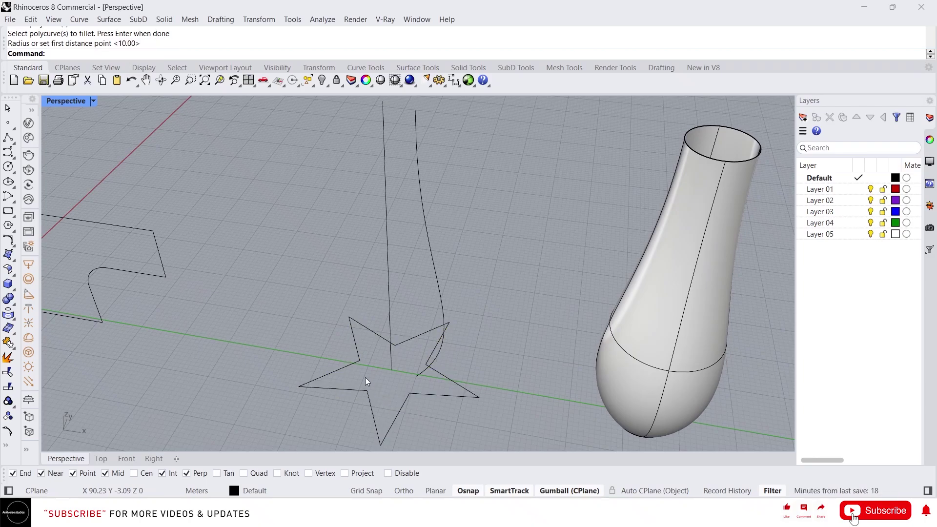
Step: Show the star's control points and scale its five inner points outward from the centre to make the arms shallower
{"action": "left_click", "coordinate": [354, 368]}
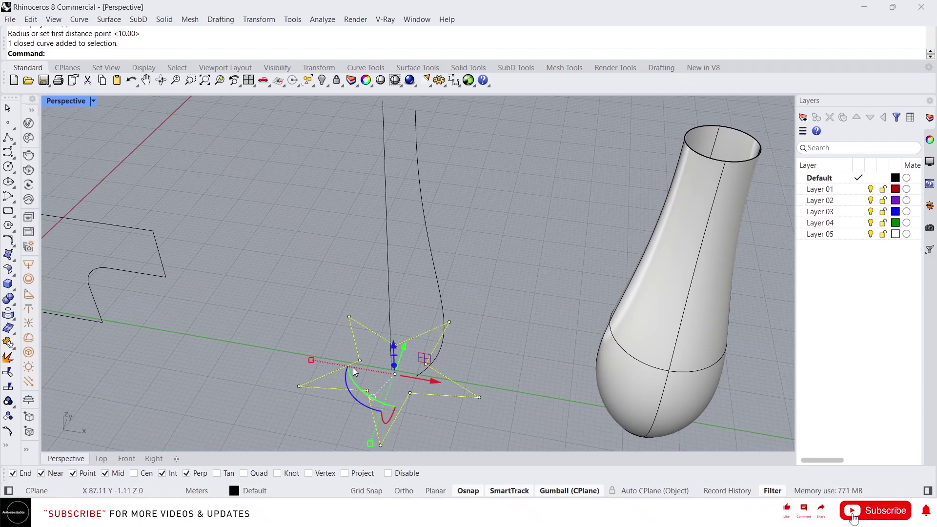
{"action": "key", "text": "F10"}
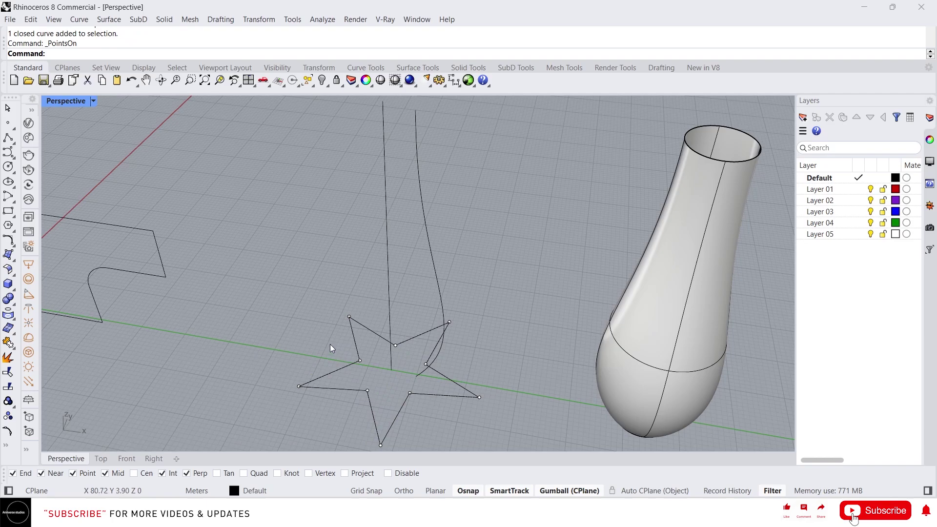
{"action": "left_click_drag", "start_coordinate": [331, 344], "coordinate": [428, 397]}
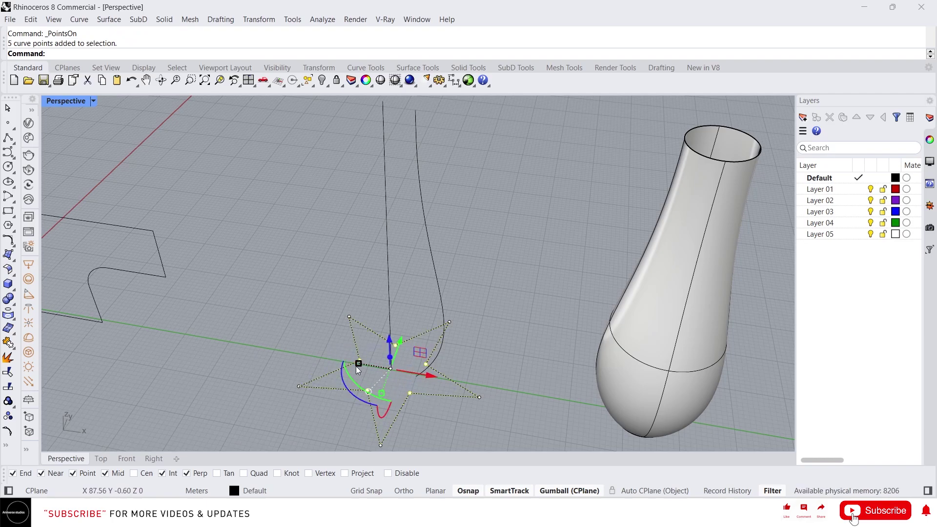
{"action": "left_click_drag", "start_coordinate": [358, 364], "coordinate": [343, 364]}
{"action": "key", "text": "Escape"}
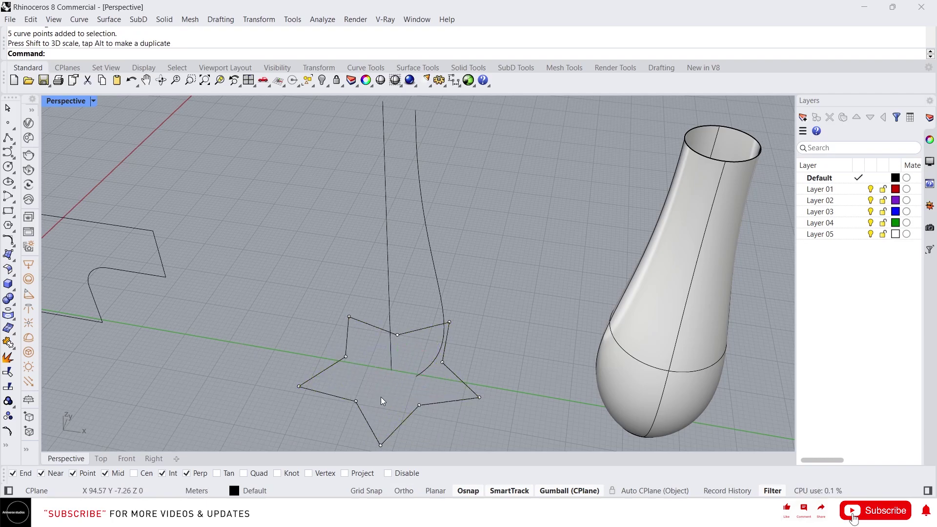
Step: Round all corners of the star with FilletCorners at radius 2
{"action": "type", "text": "Fill"}
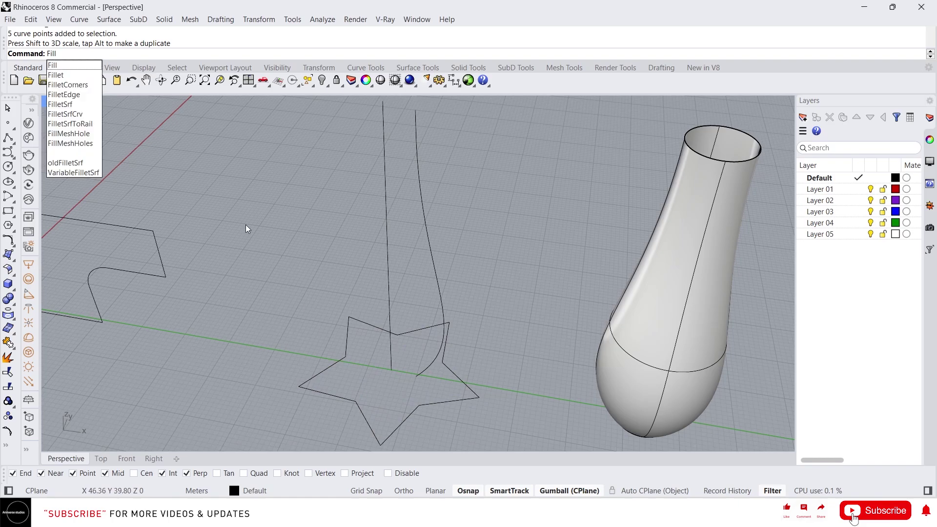
{"action": "left_click", "coordinate": [89, 88]}
{"action": "left_click", "coordinate": [335, 366]}
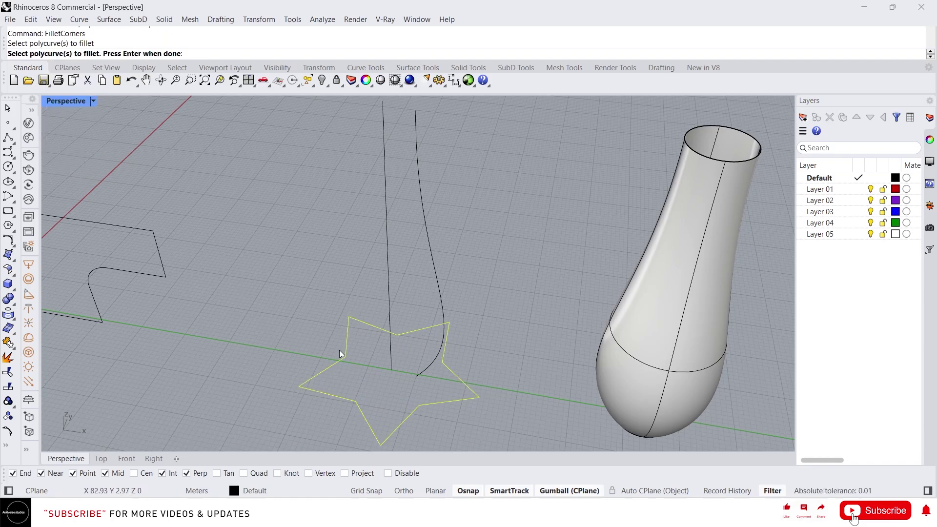
{"action": "key", "text": "Return"}
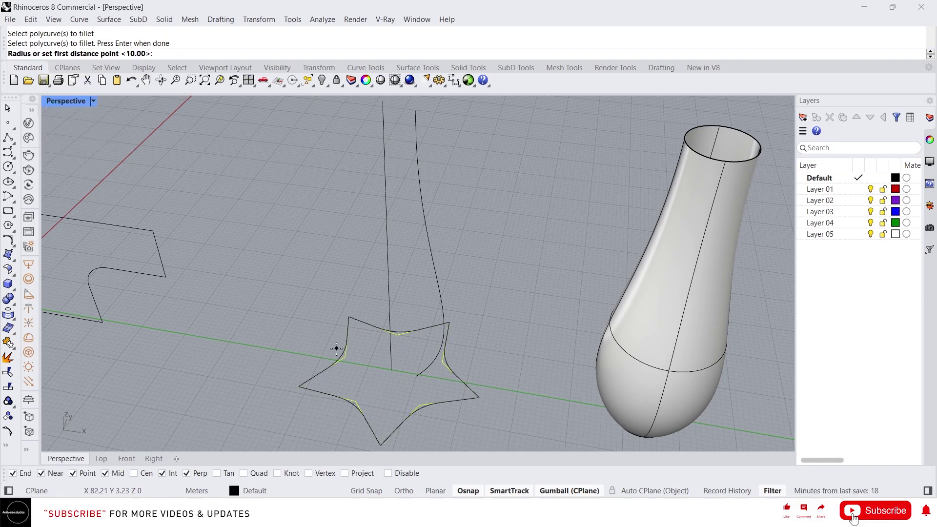
{"action": "type", "text": "0.5"}
{"action": "key", "text": "BackSpace"}
{"action": "key", "text": "BackSpace"}
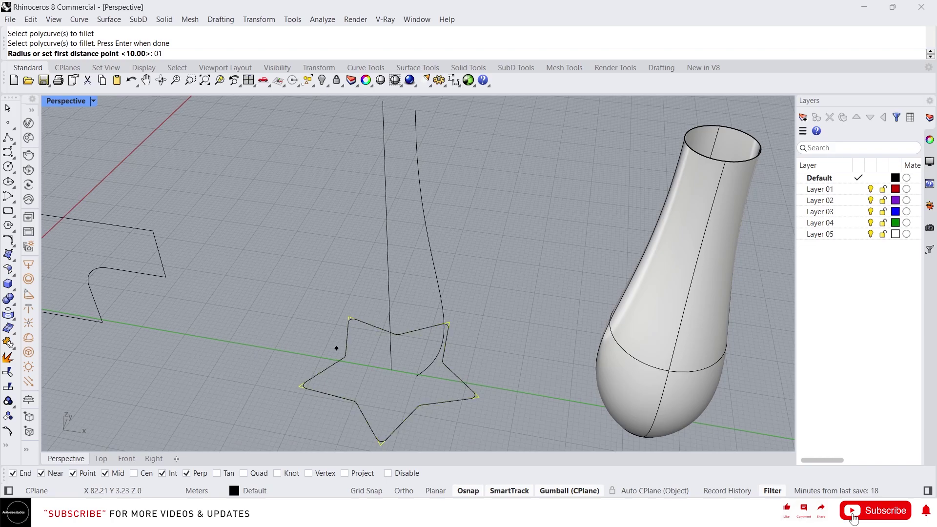
{"action": "type", "text": "2"}
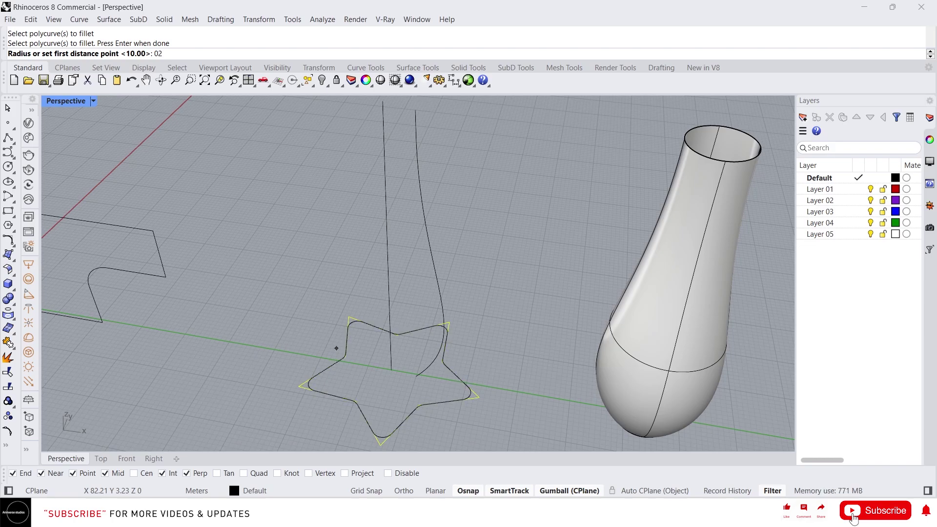
{"action": "key", "text": "Return"}
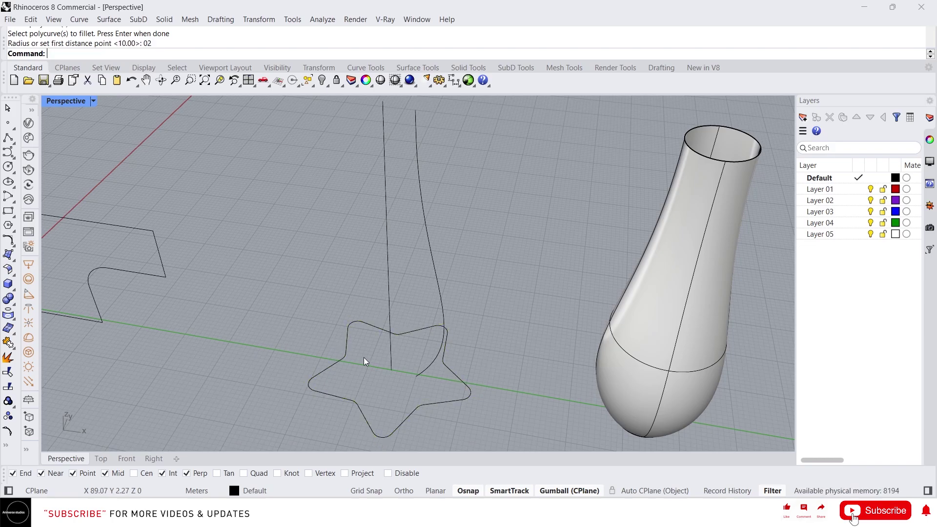
{"action": "left_click", "coordinate": [340, 359]}
{"action": "right_click_drag", "start_coordinate": [340, 360], "coordinate": [385, 350]}
{"action": "scroll", "coordinate": [385, 349], "scroll_direction": "down", "scroll_amount": 6}
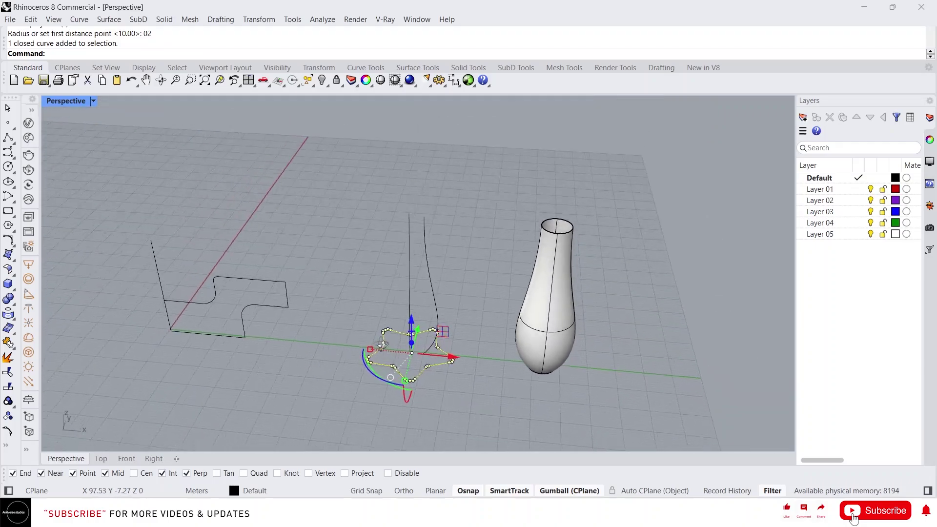
{"action": "scroll", "coordinate": [388, 350], "scroll_direction": "up", "scroll_amount": 4}
{"action": "scroll", "coordinate": [448, 317], "scroll_direction": "up", "scroll_amount": 2}
{"action": "key", "text": "Escape"}
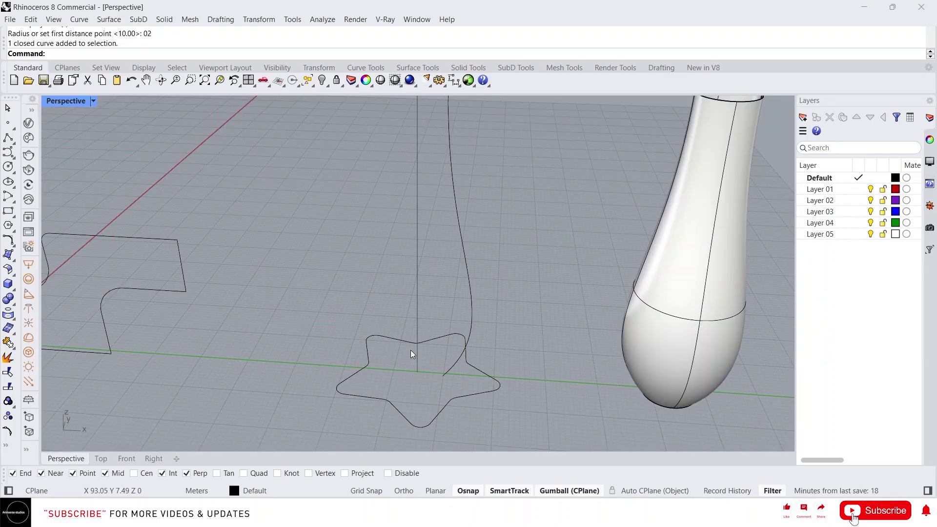
Step: Move the S-shaped vase profile from its lower end point onto the nearby inner corner of the star
{"action": "left_click", "coordinate": [449, 373]}
{"action": "scroll", "coordinate": [449, 372], "scroll_direction": "up", "scroll_amount": 3}
{"action": "right_click_drag", "start_coordinate": [449, 372], "coordinate": [463, 385]}
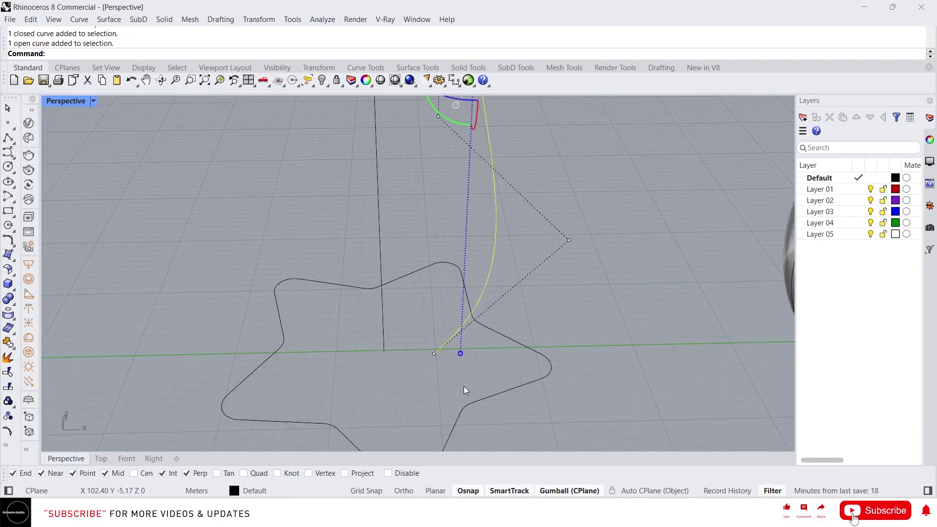
{"action": "type", "text": "M"}
{"action": "key", "text": "Return"}
{"action": "left_click", "coordinate": [434, 353]}
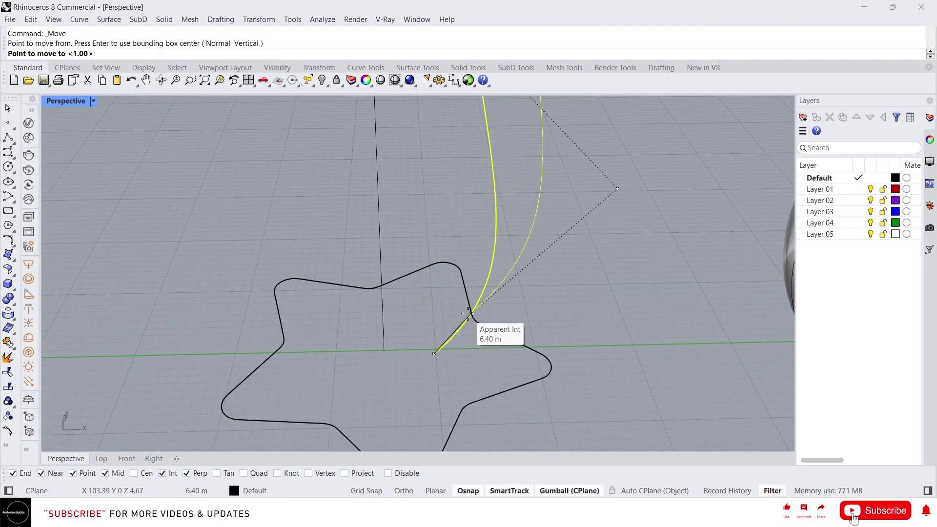
{"action": "left_click", "coordinate": [473, 319]}
Step: Examine how the moved vase profile meets the star's inner corner, and select the profile curve
{"action": "scroll", "coordinate": [474, 323], "scroll_direction": "down", "scroll_amount": 7}
{"action": "right_click_drag", "start_coordinate": [475, 323], "coordinate": [445, 344]}
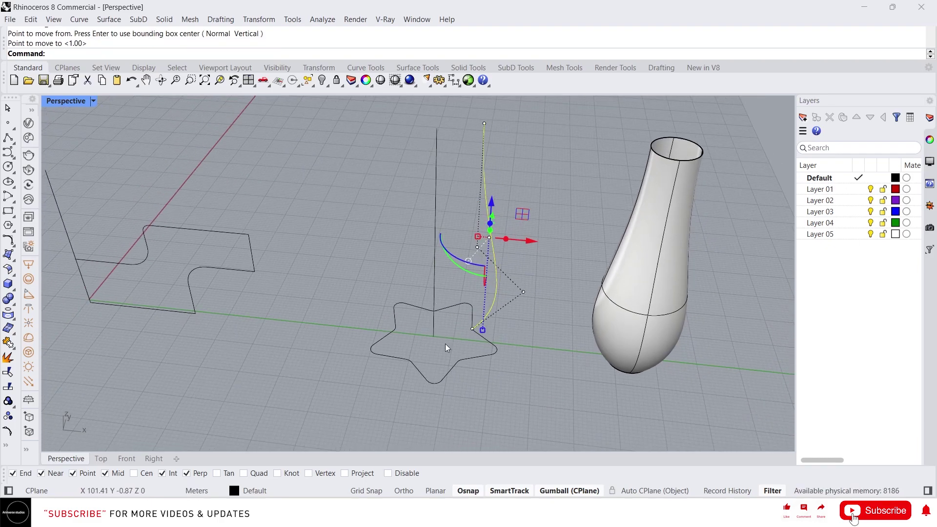
{"action": "scroll", "coordinate": [467, 330], "scroll_direction": "up", "scroll_amount": 2}
{"action": "scroll", "coordinate": [467, 329], "scroll_direction": "up", "scroll_amount": 2}
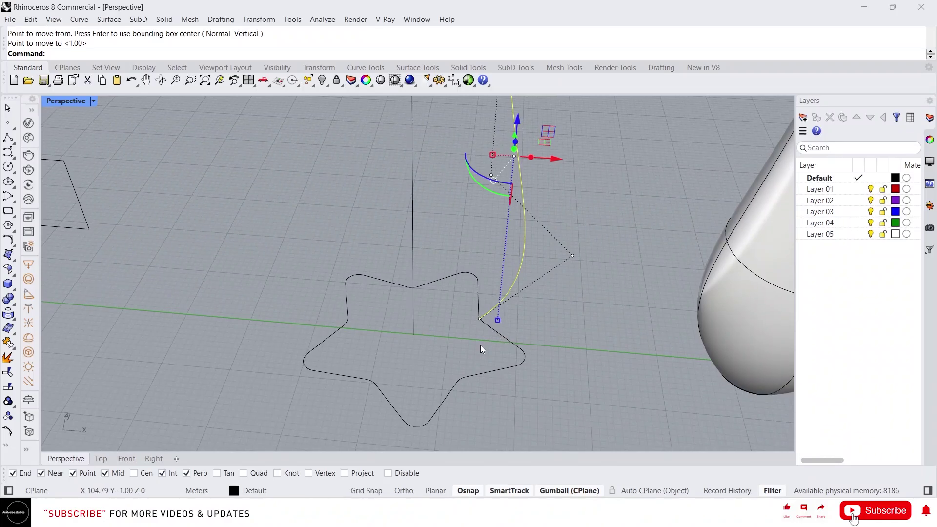
{"action": "key", "text": "Escape"}
{"action": "left_click", "coordinate": [506, 300]}
{"action": "scroll", "coordinate": [504, 338], "scroll_direction": "down", "scroll_amount": 6}
{"action": "right_click_drag", "start_coordinate": [504, 338], "coordinate": [510, 303]}
{"action": "scroll", "coordinate": [517, 273], "scroll_direction": "up", "scroll_amount": 4}
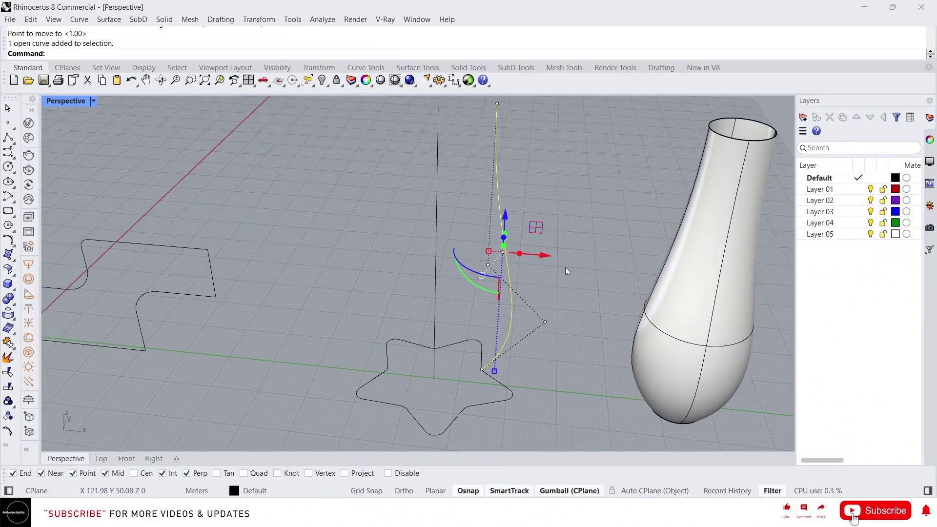
Step: RailRevolve the S-shaped vase profile along the rounded star rail, using the vertical line from base to top as the axis
{"action": "key", "text": "Escape"}
{"action": "type", "text": "Re"}
{"action": "key", "text": "BackSpace"}
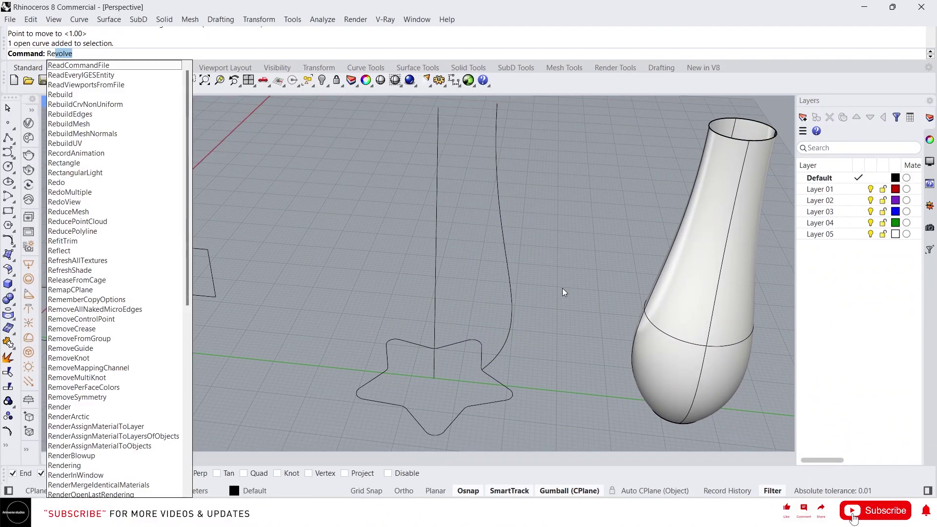
{"action": "type", "text": "ail"}
{"action": "key", "text": "Return"}
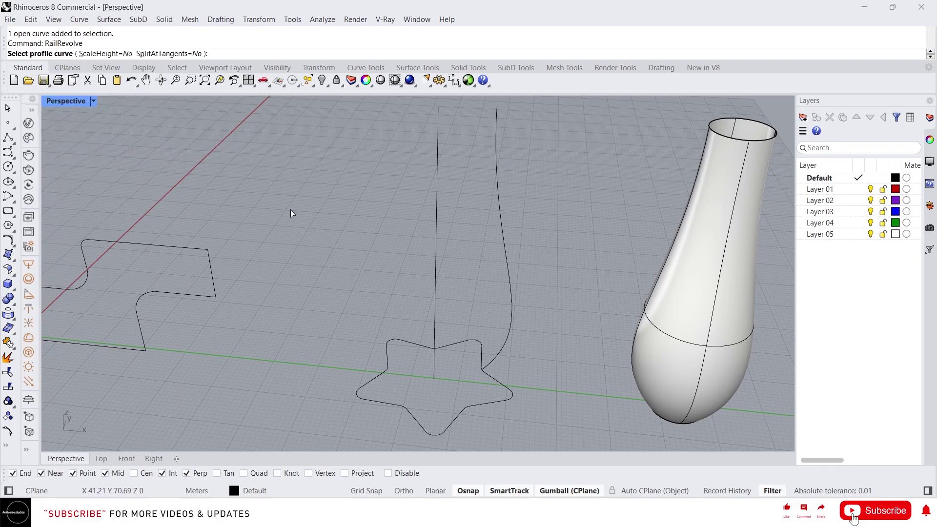
{"action": "left_click", "coordinate": [511, 286]}
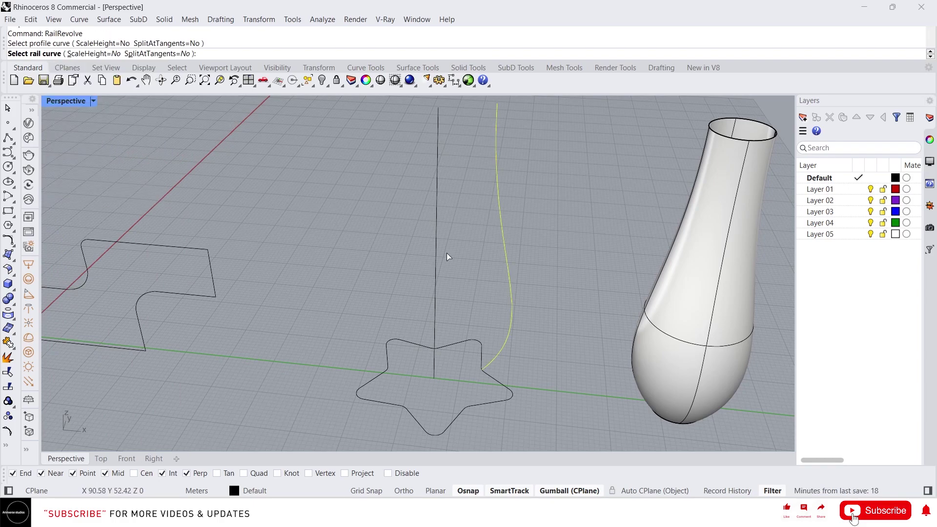
{"action": "left_click", "coordinate": [460, 415]}
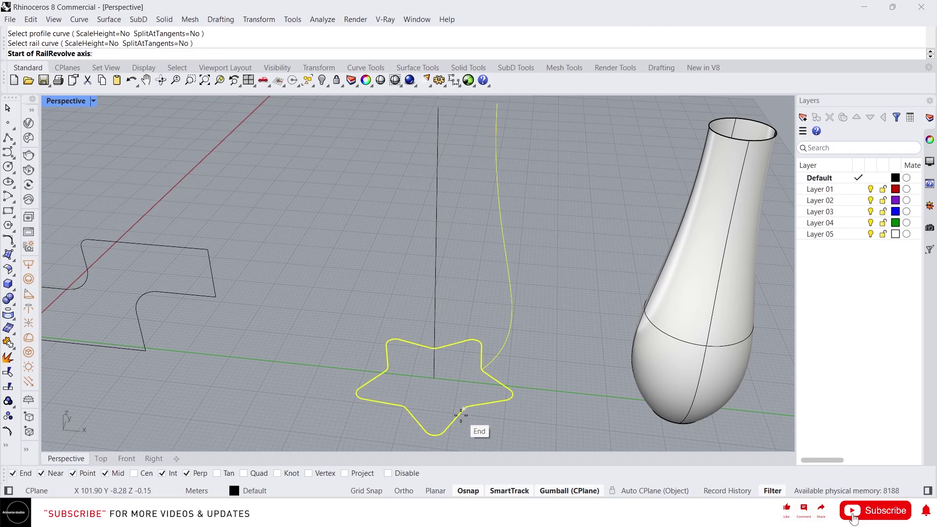
{"action": "scroll", "coordinate": [461, 415], "scroll_direction": "down", "scroll_amount": 3}
{"action": "left_click", "coordinate": [436, 393]}
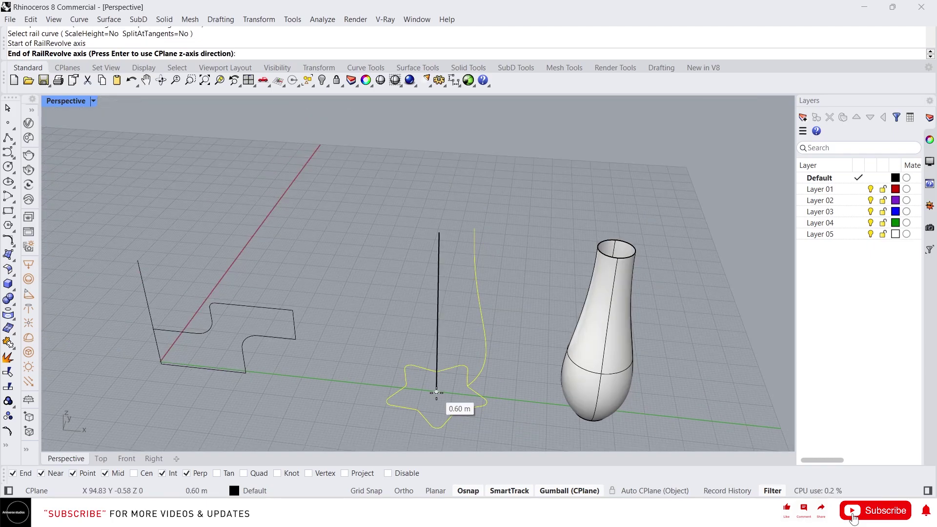
{"action": "left_click", "coordinate": [439, 233]}
Step: Move the star-shaped vase surface away from its construction curves to the far side of the round vase
{"action": "left_click", "coordinate": [465, 345]}
{"action": "right_click_drag", "start_coordinate": [466, 345], "coordinate": [486, 383]}
{"action": "scroll", "coordinate": [473, 374], "scroll_direction": "down", "scroll_amount": 4}
{"action": "scroll", "coordinate": [485, 384], "scroll_direction": "up", "scroll_amount": 4}
{"action": "left_click_drag", "start_coordinate": [471, 318], "coordinate": [764, 326]}
{"action": "scroll", "coordinate": [541, 354], "scroll_direction": "down", "scroll_amount": 4}
{"action": "right_click_drag", "start_coordinate": [541, 355], "coordinate": [515, 369]}
{"action": "scroll", "coordinate": [516, 371], "scroll_direction": "up", "scroll_amount": 6}
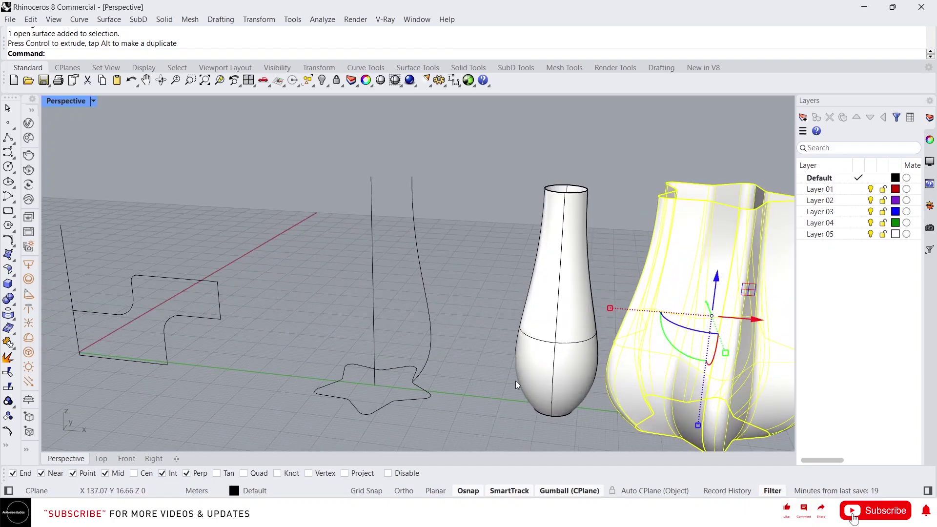
{"action": "left_click", "coordinate": [515, 381]}
Step: Compare the profile curve and the round revolved vase with the star-shaped vase, then clear the selection
{"action": "left_click", "coordinate": [429, 305]}
{"action": "right_click_drag", "start_coordinate": [429, 305], "coordinate": [454, 306]}
{"action": "scroll", "coordinate": [418, 320], "scroll_direction": "down", "scroll_amount": 4}
{"action": "scroll", "coordinate": [429, 344], "scroll_direction": "up", "scroll_amount": 3}
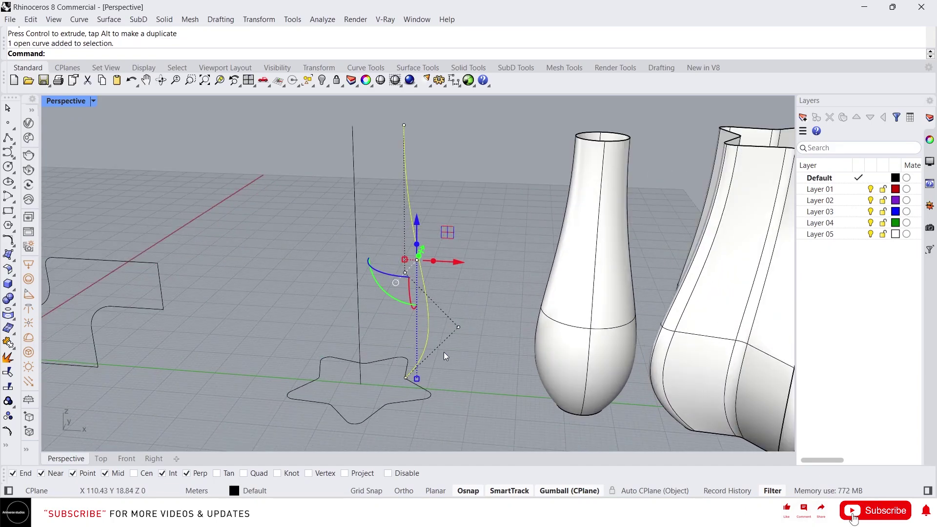
{"action": "left_click", "coordinate": [571, 347]}
{"action": "scroll", "coordinate": [481, 364], "scroll_direction": "down", "scroll_amount": 3}
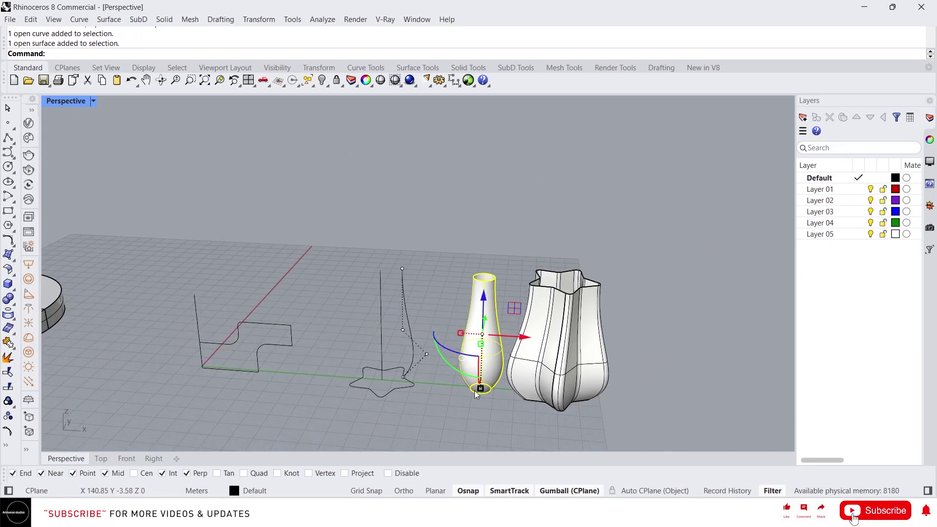
{"action": "scroll", "coordinate": [497, 375], "scroll_direction": "up", "scroll_amount": 1}
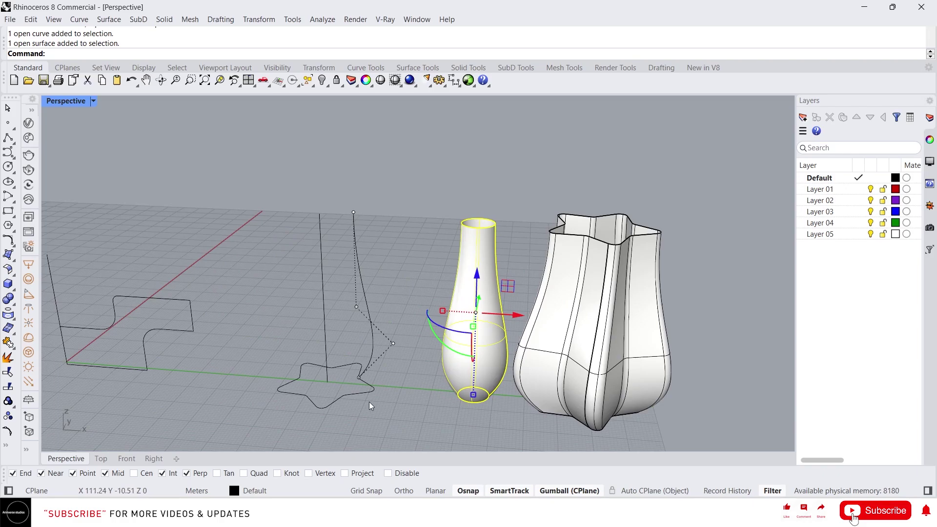
{"action": "key", "text": "Escape"}
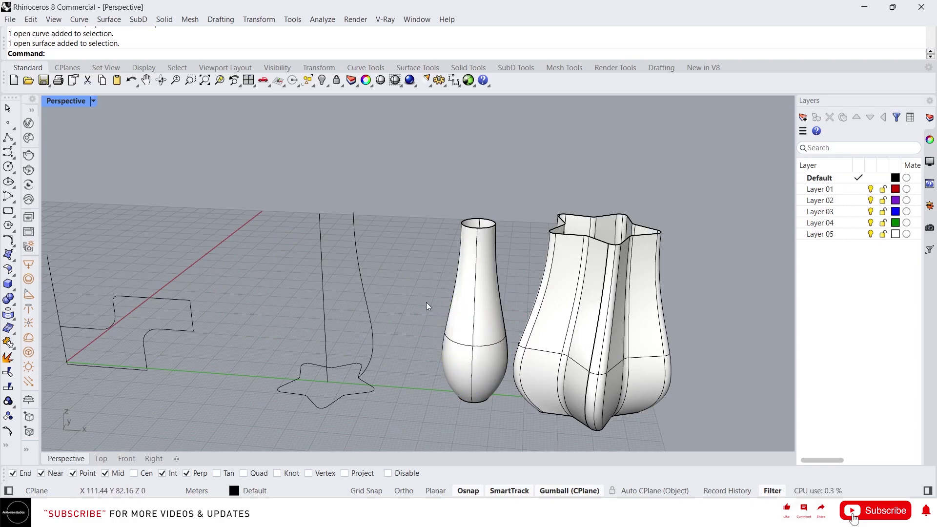